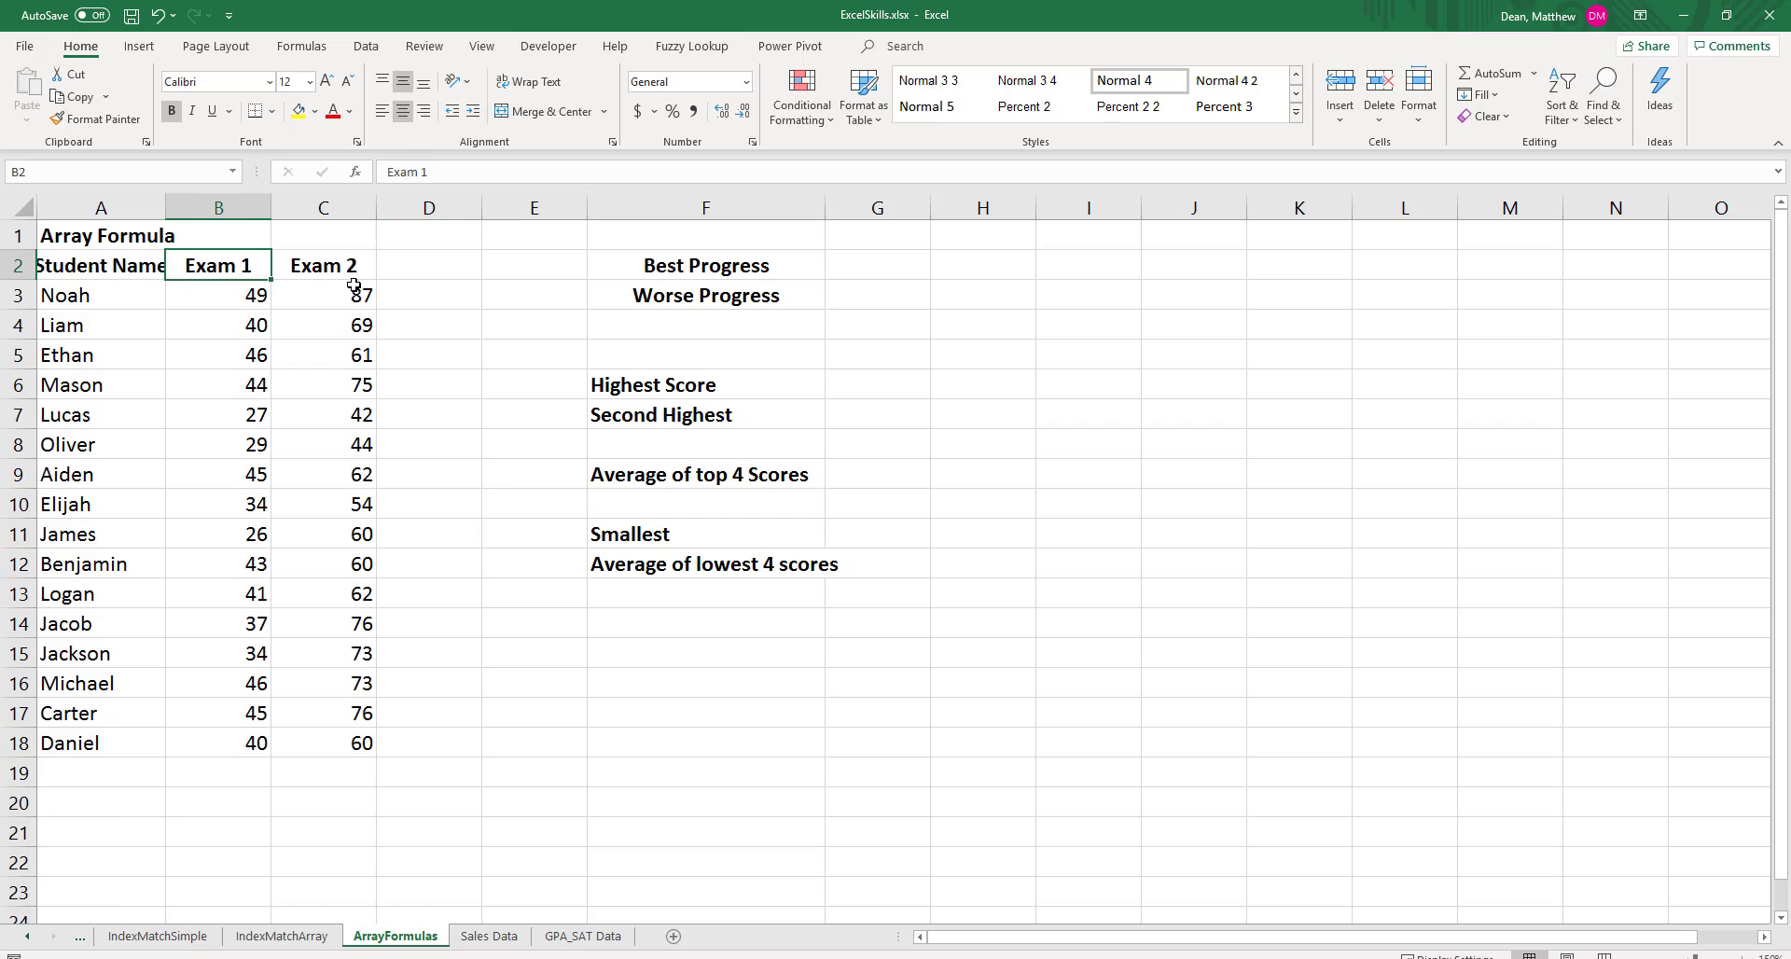
click(343, 257)
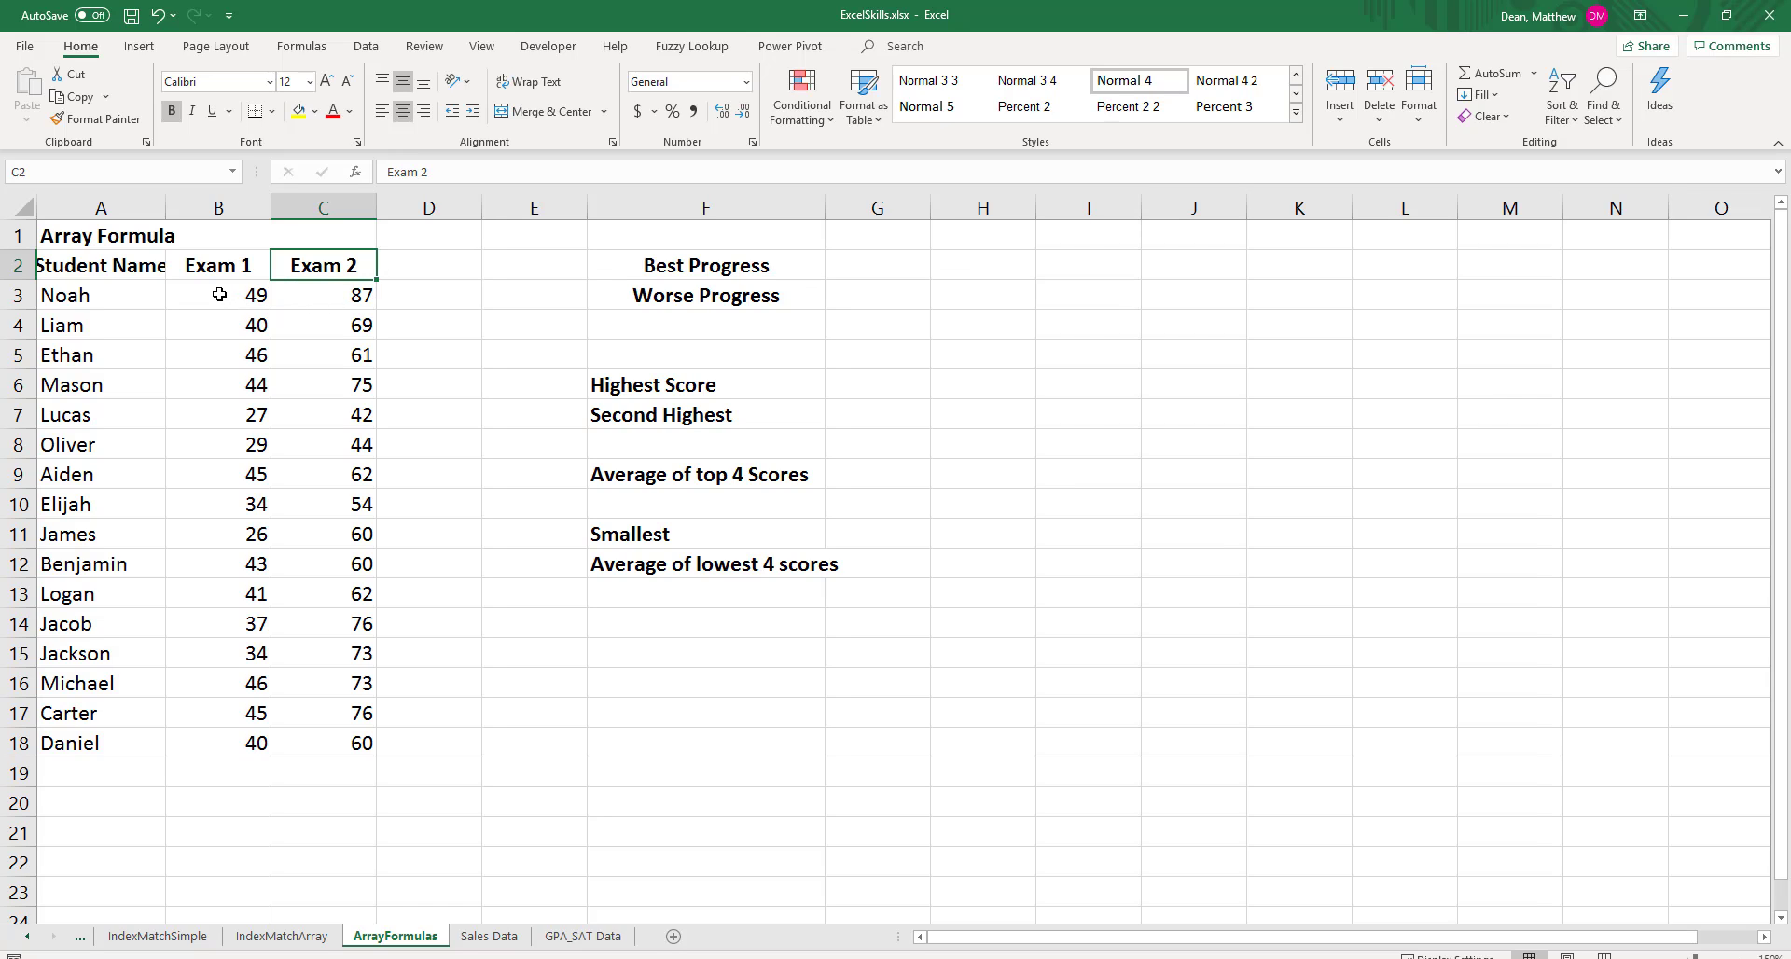
drag(219, 295, 248, 742)
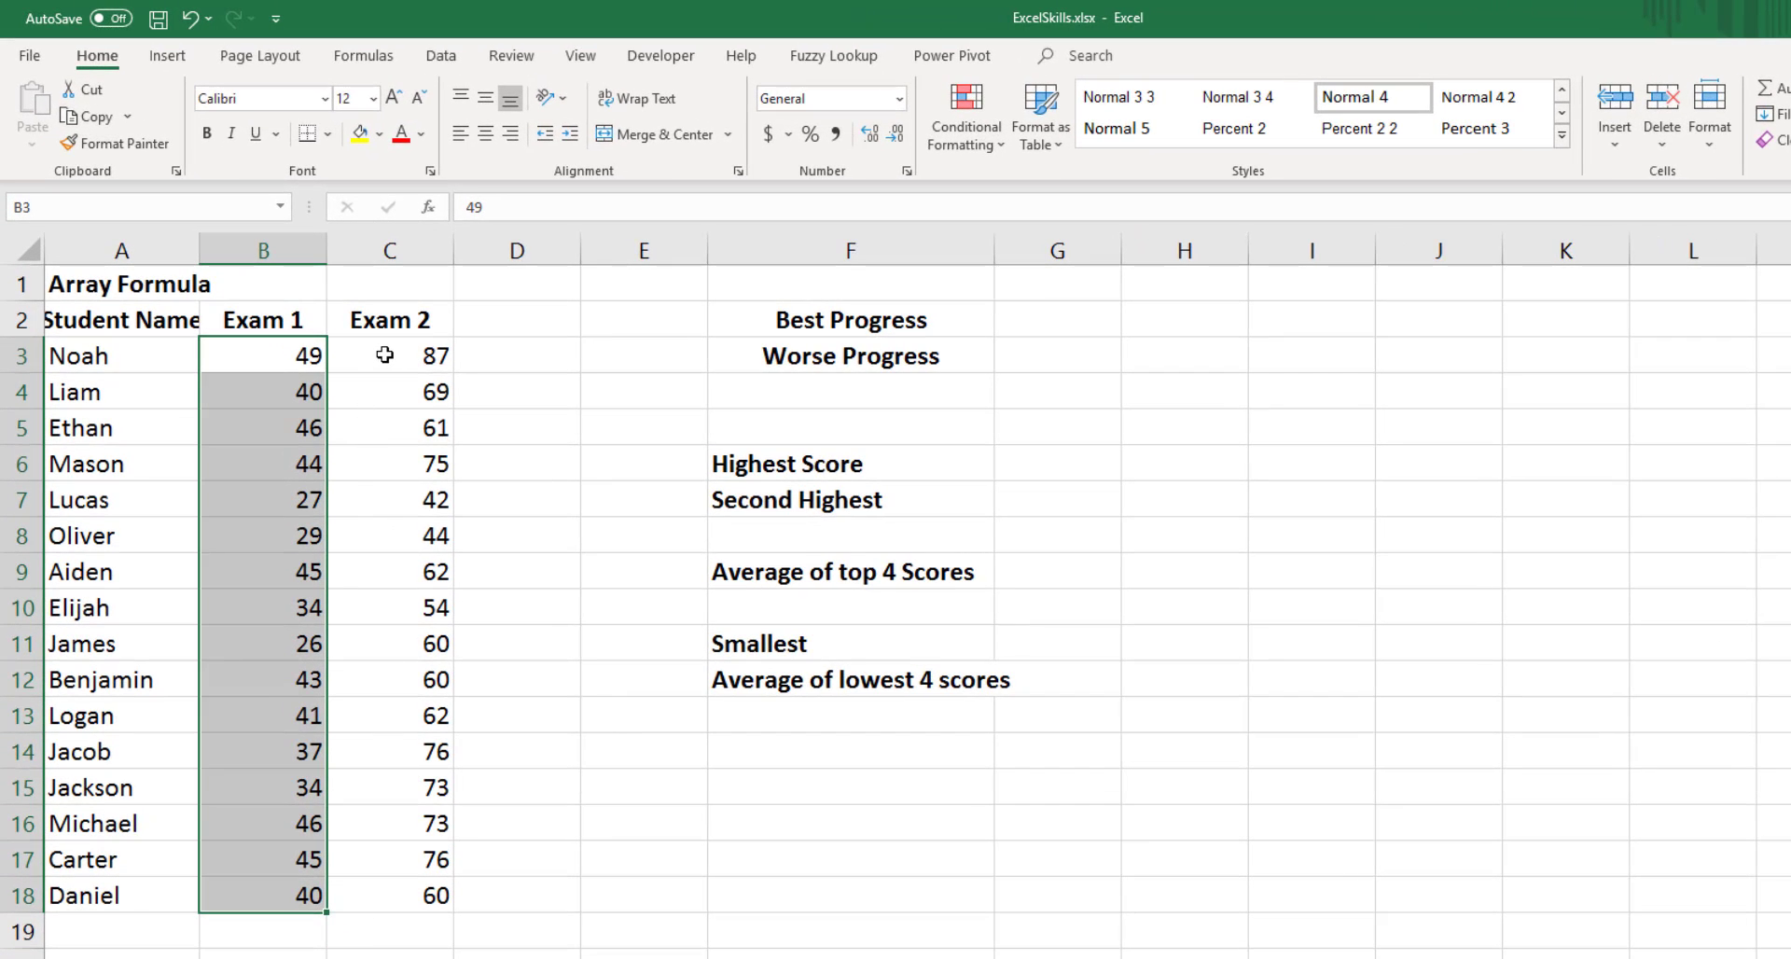
drag(384, 355, 432, 894)
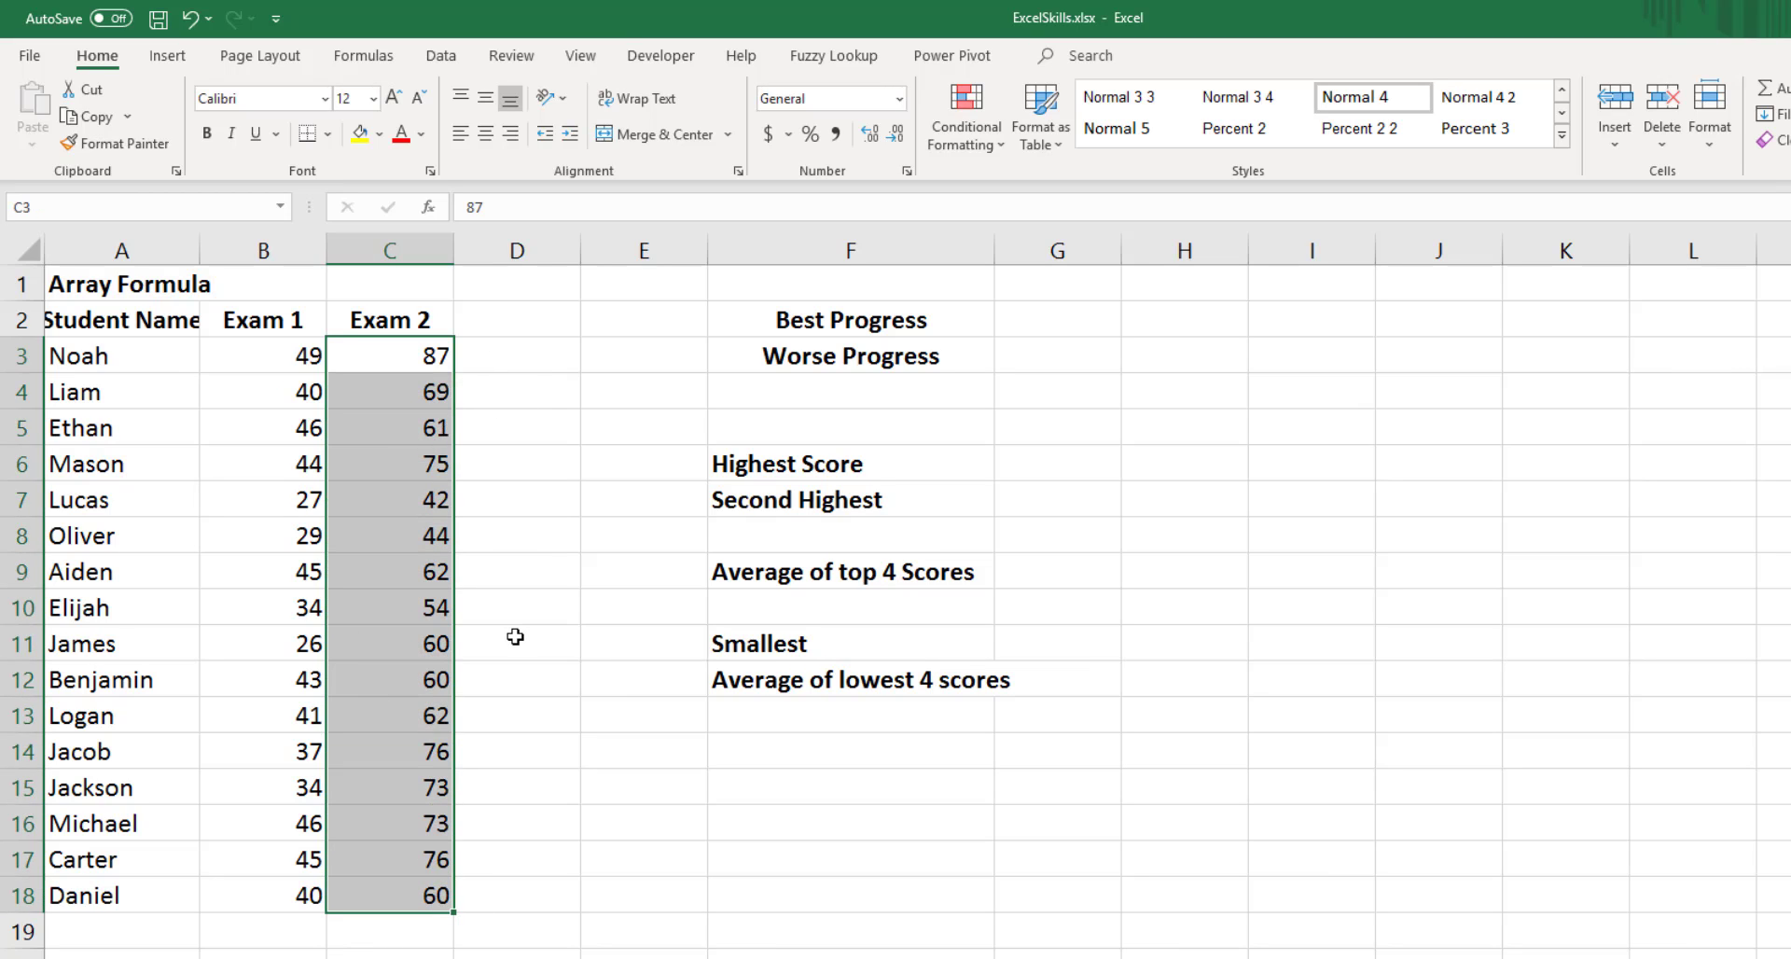
click(544, 571)
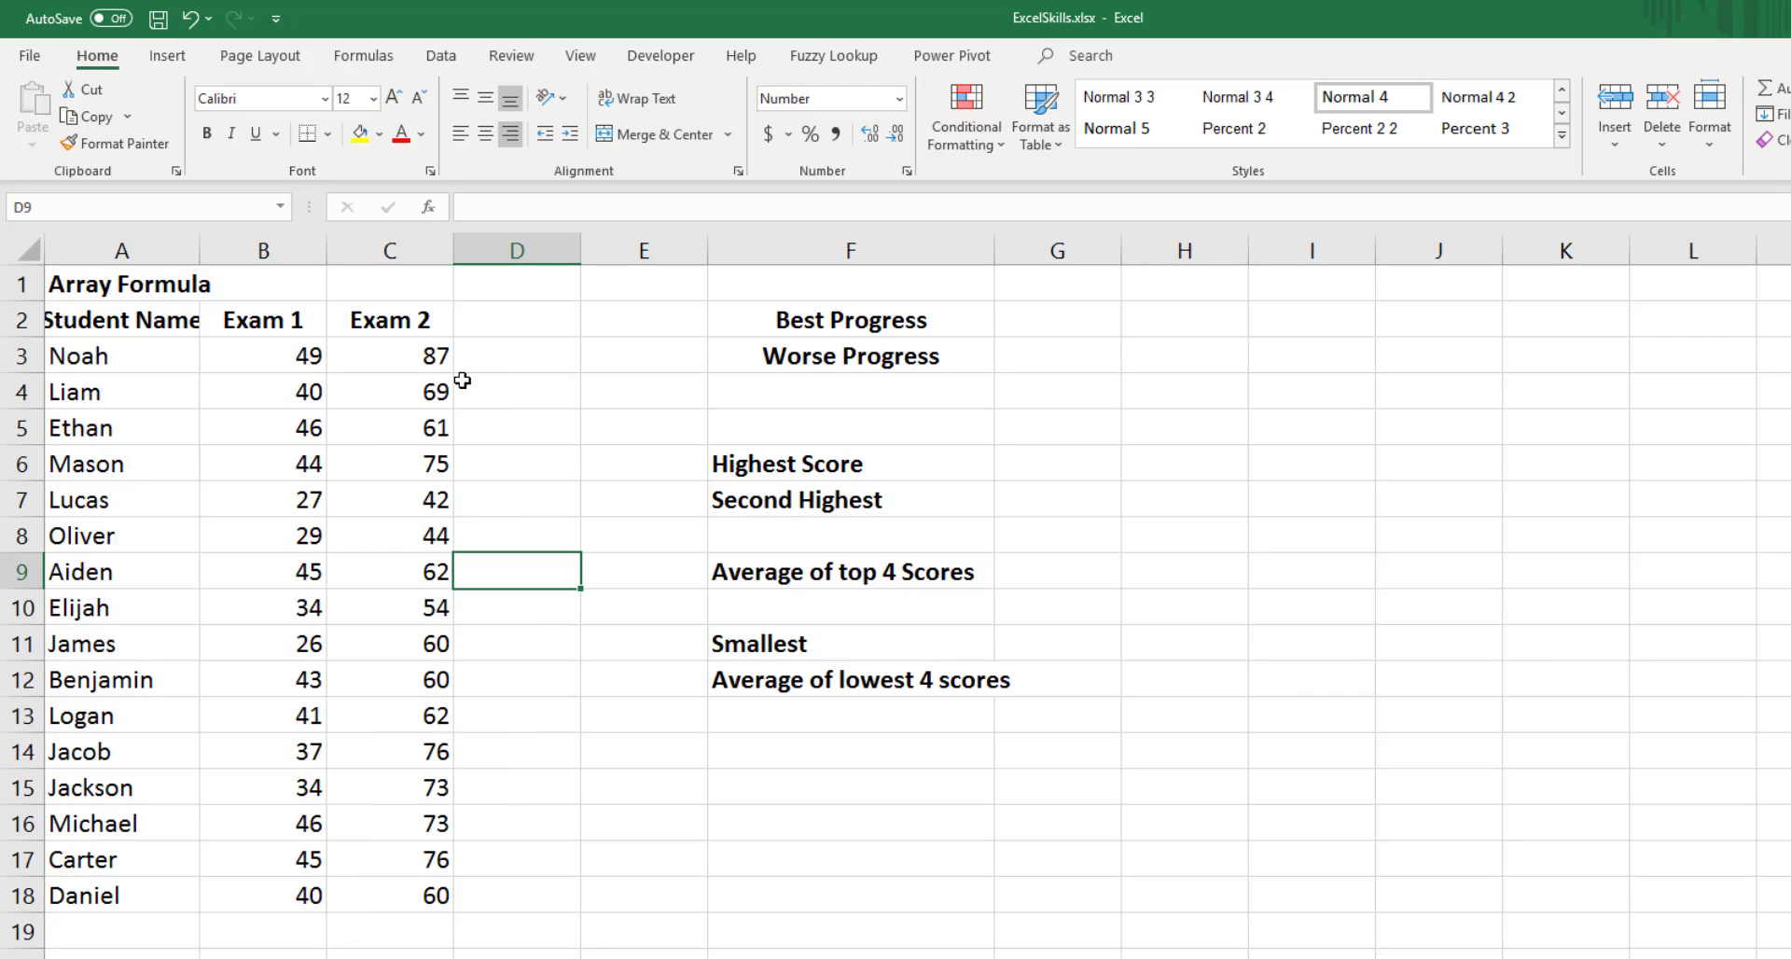
Add the column heading Progress in cell D2, beside the Exam 2 heading.
click(498, 325)
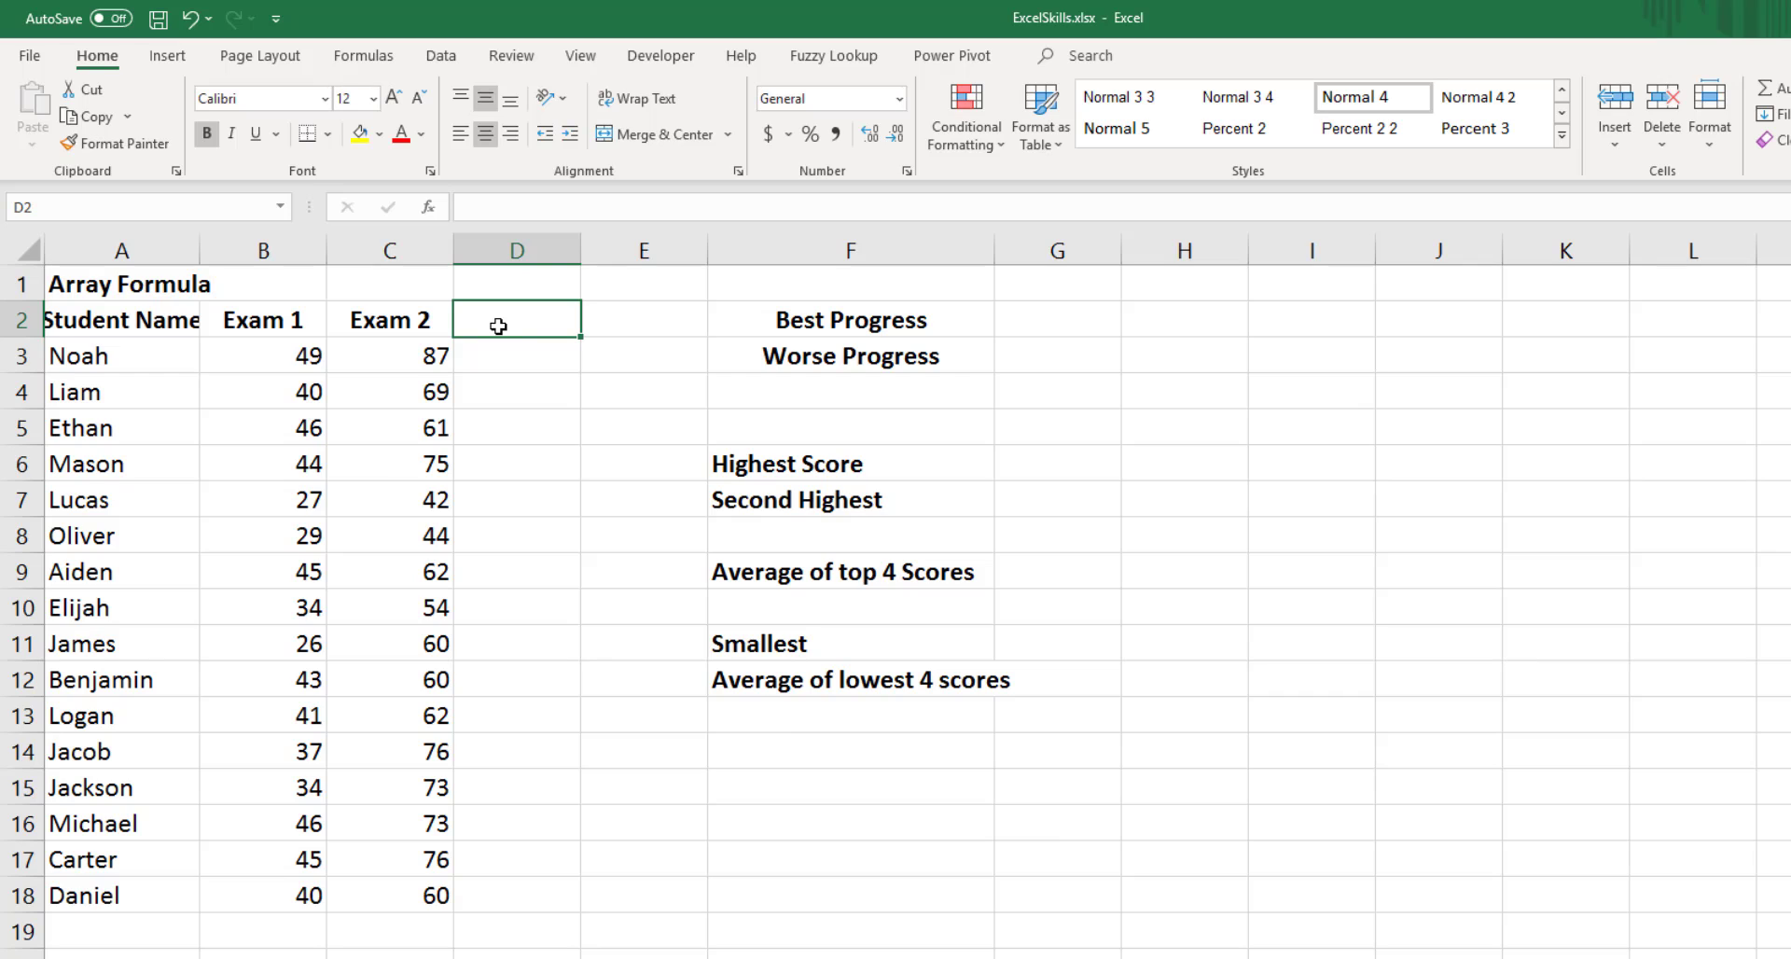
text(Progress)
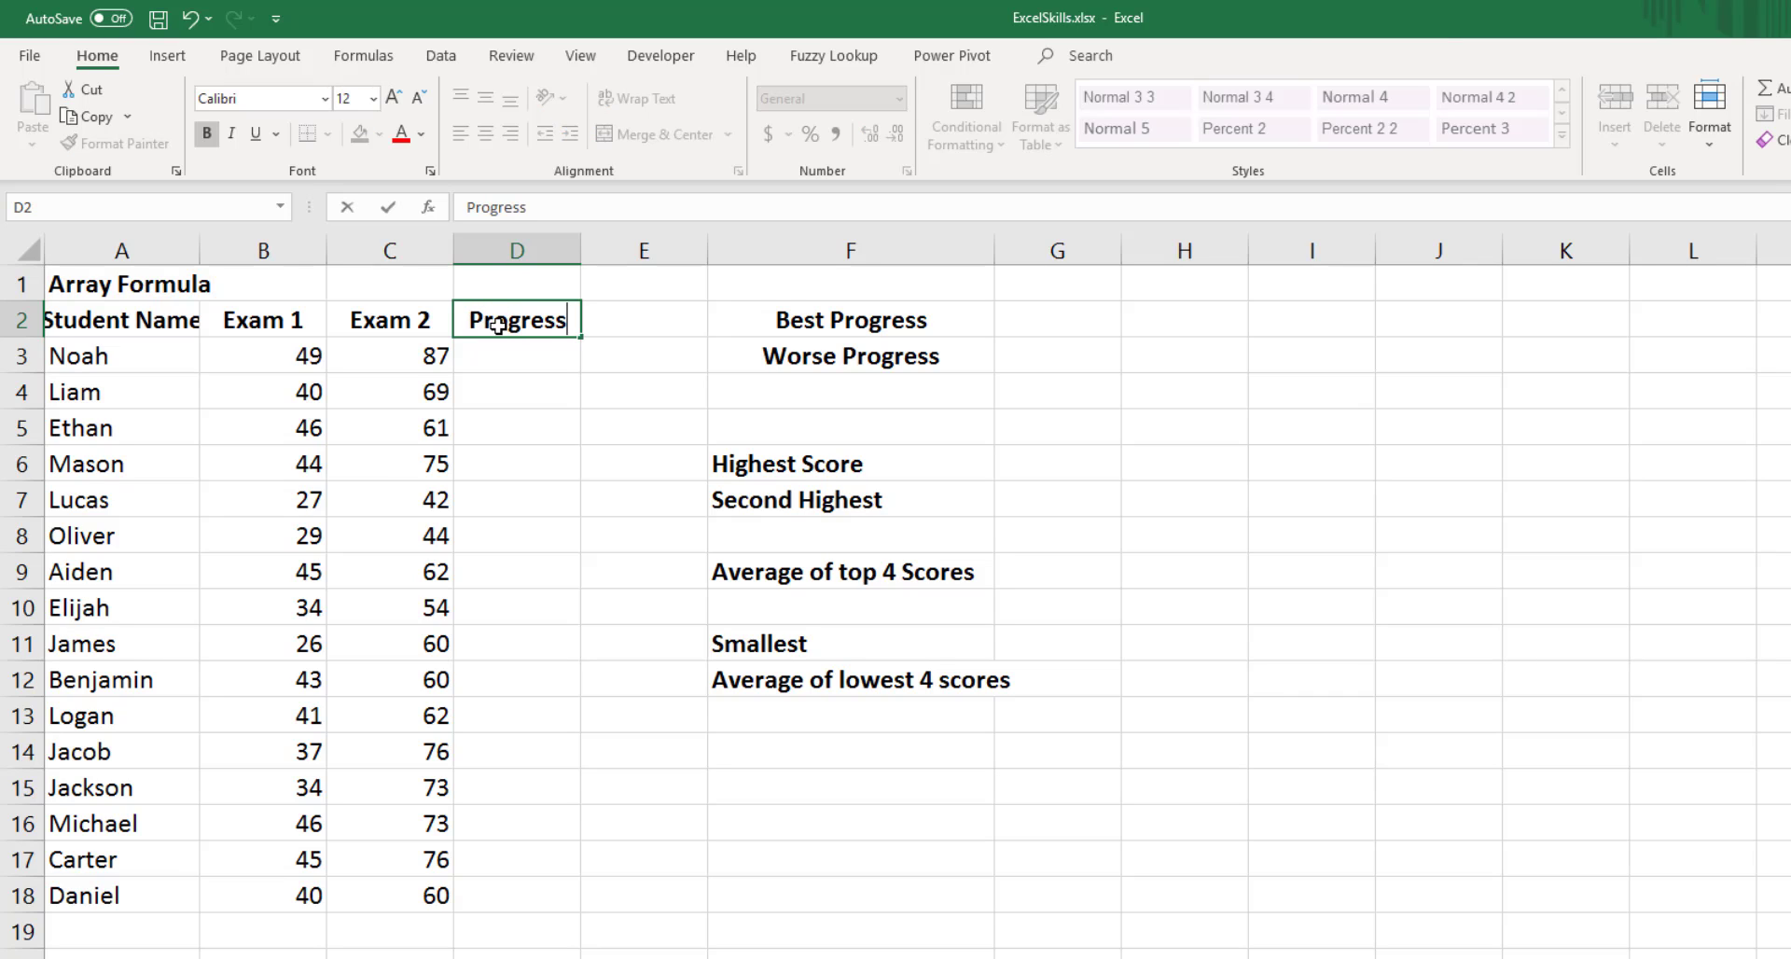
key(Return)
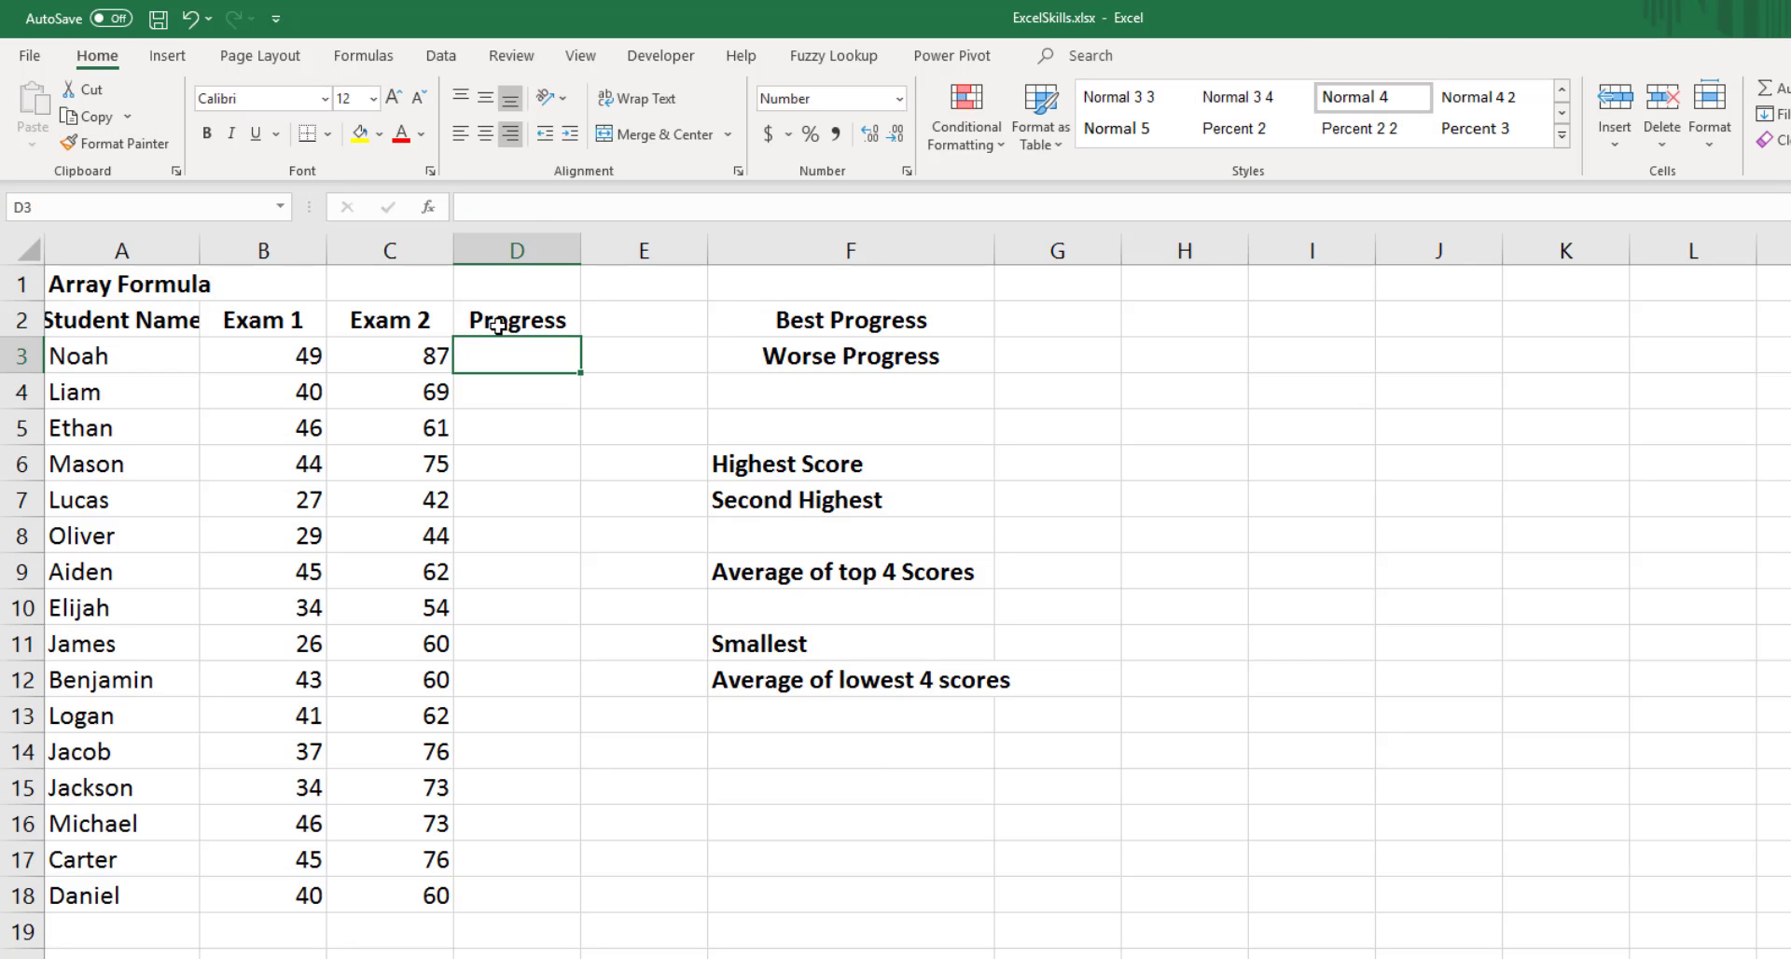
Calculate the first student's progress in D3 as Exam 2 minus Exam 1 with the formula =C3-B3.
text(=)
key(Left)
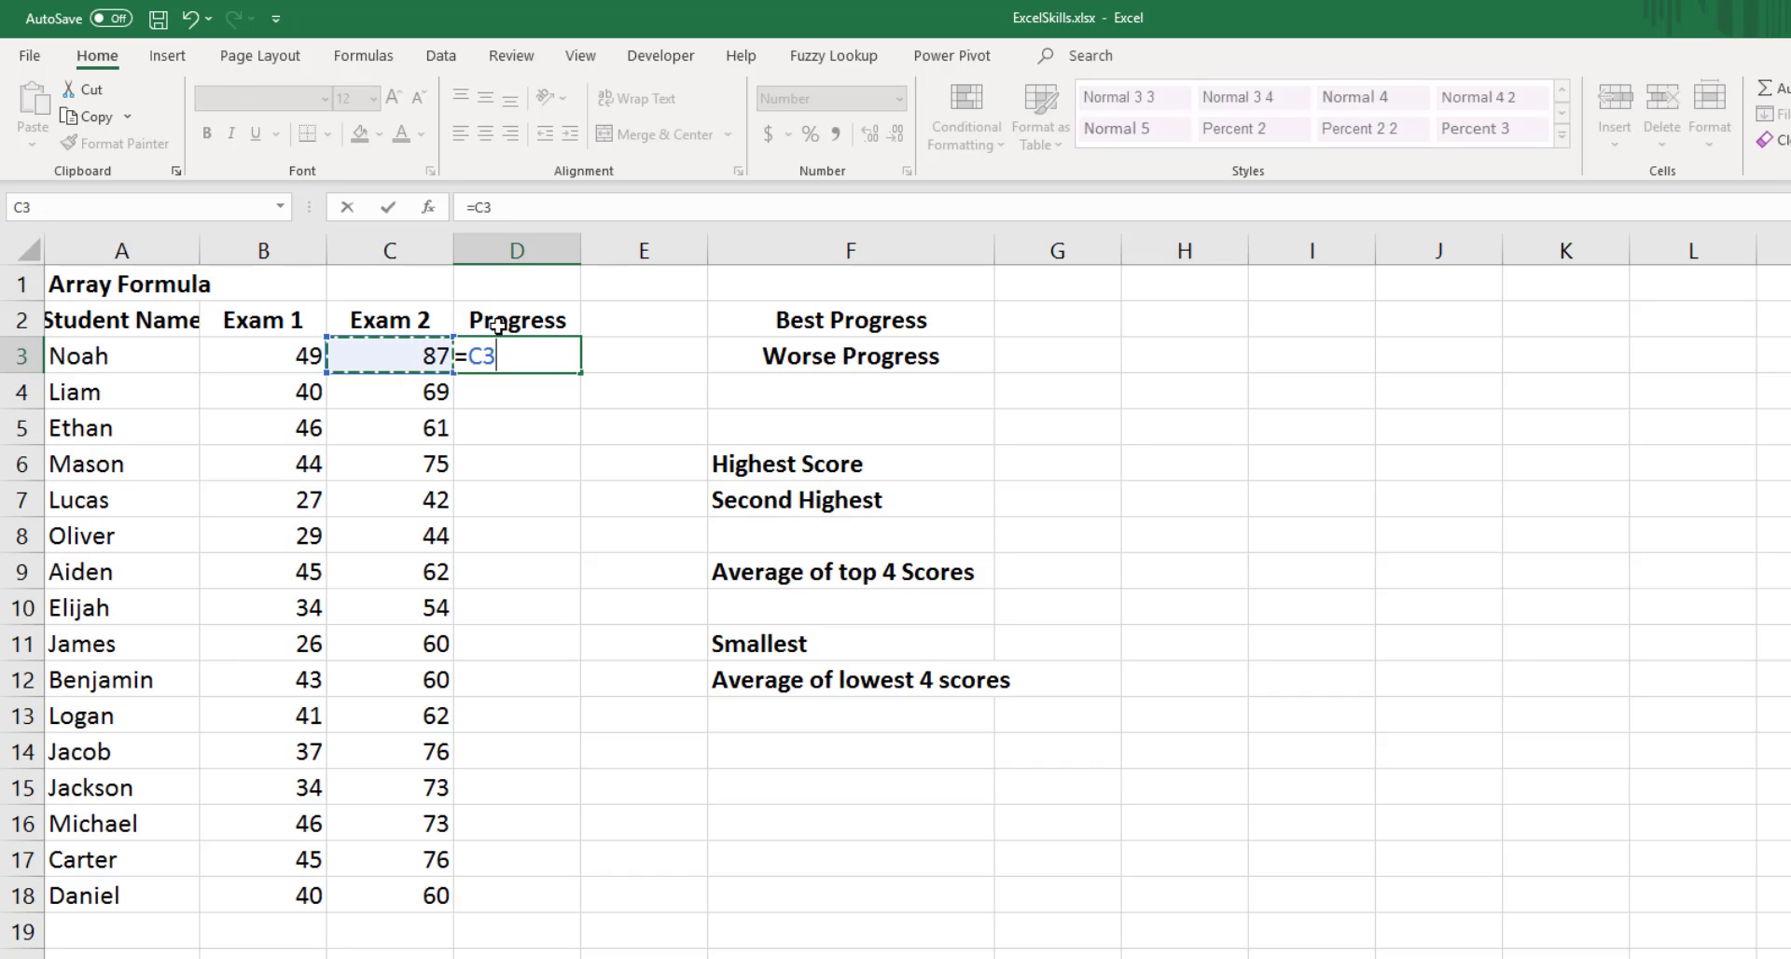
text(-)
key(Left)
key(Left)
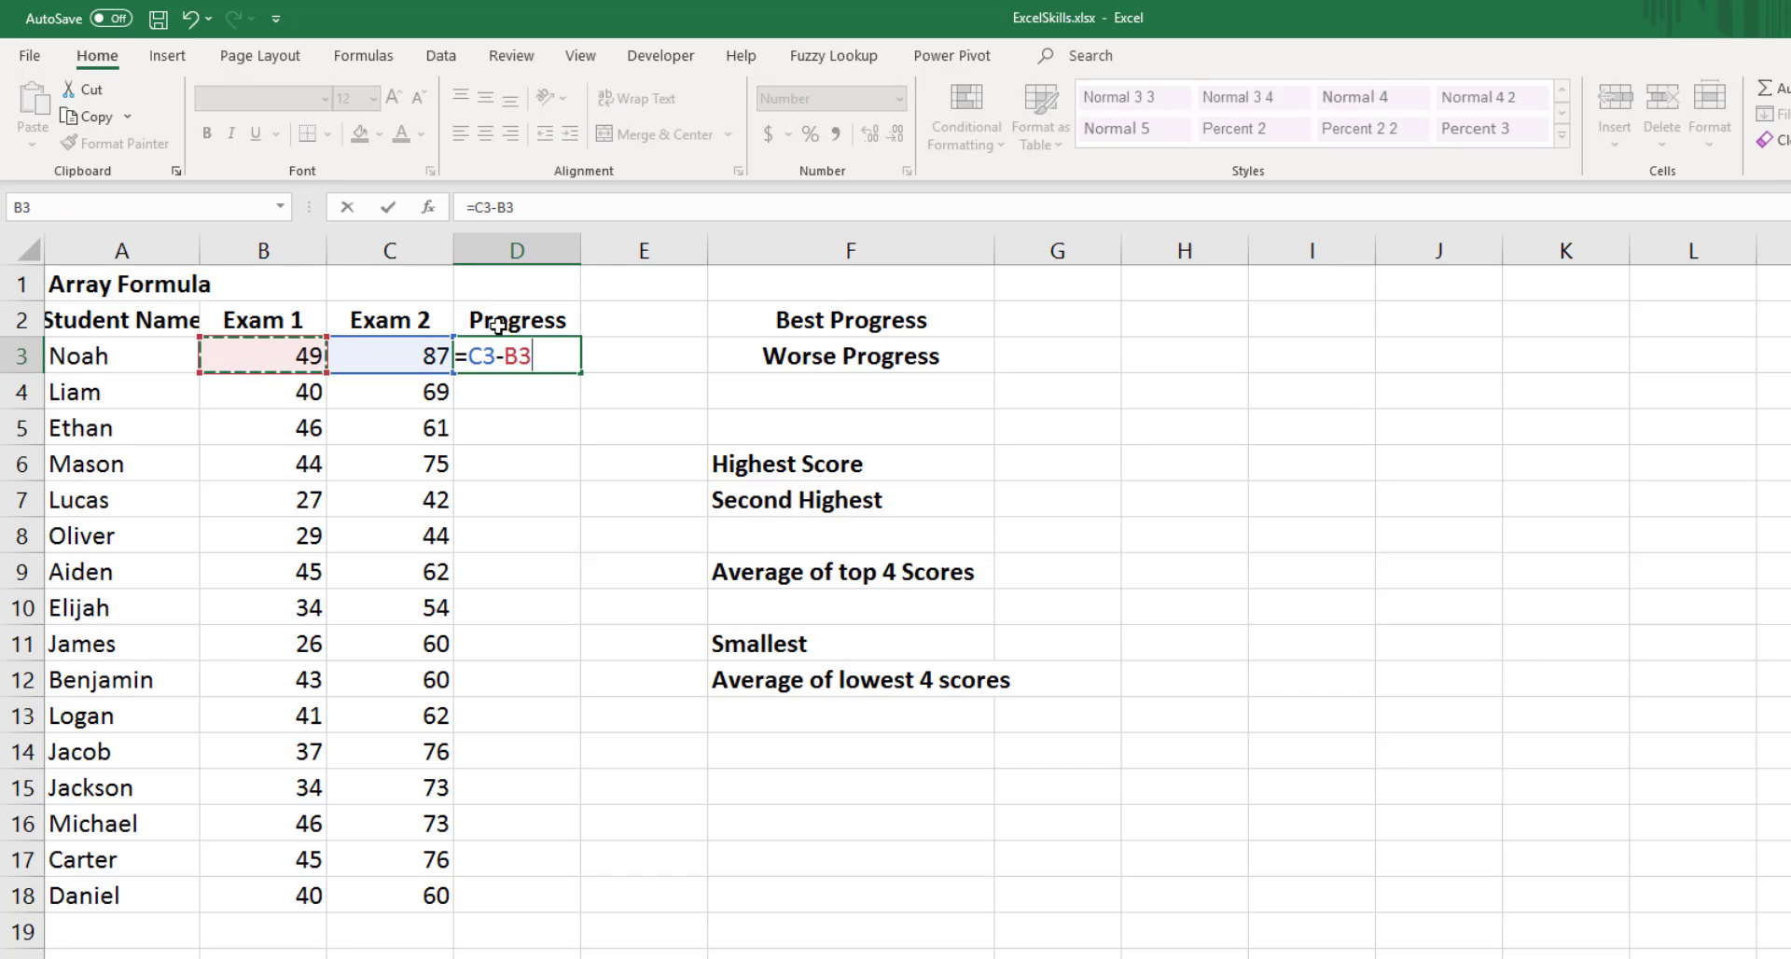
key(Return)
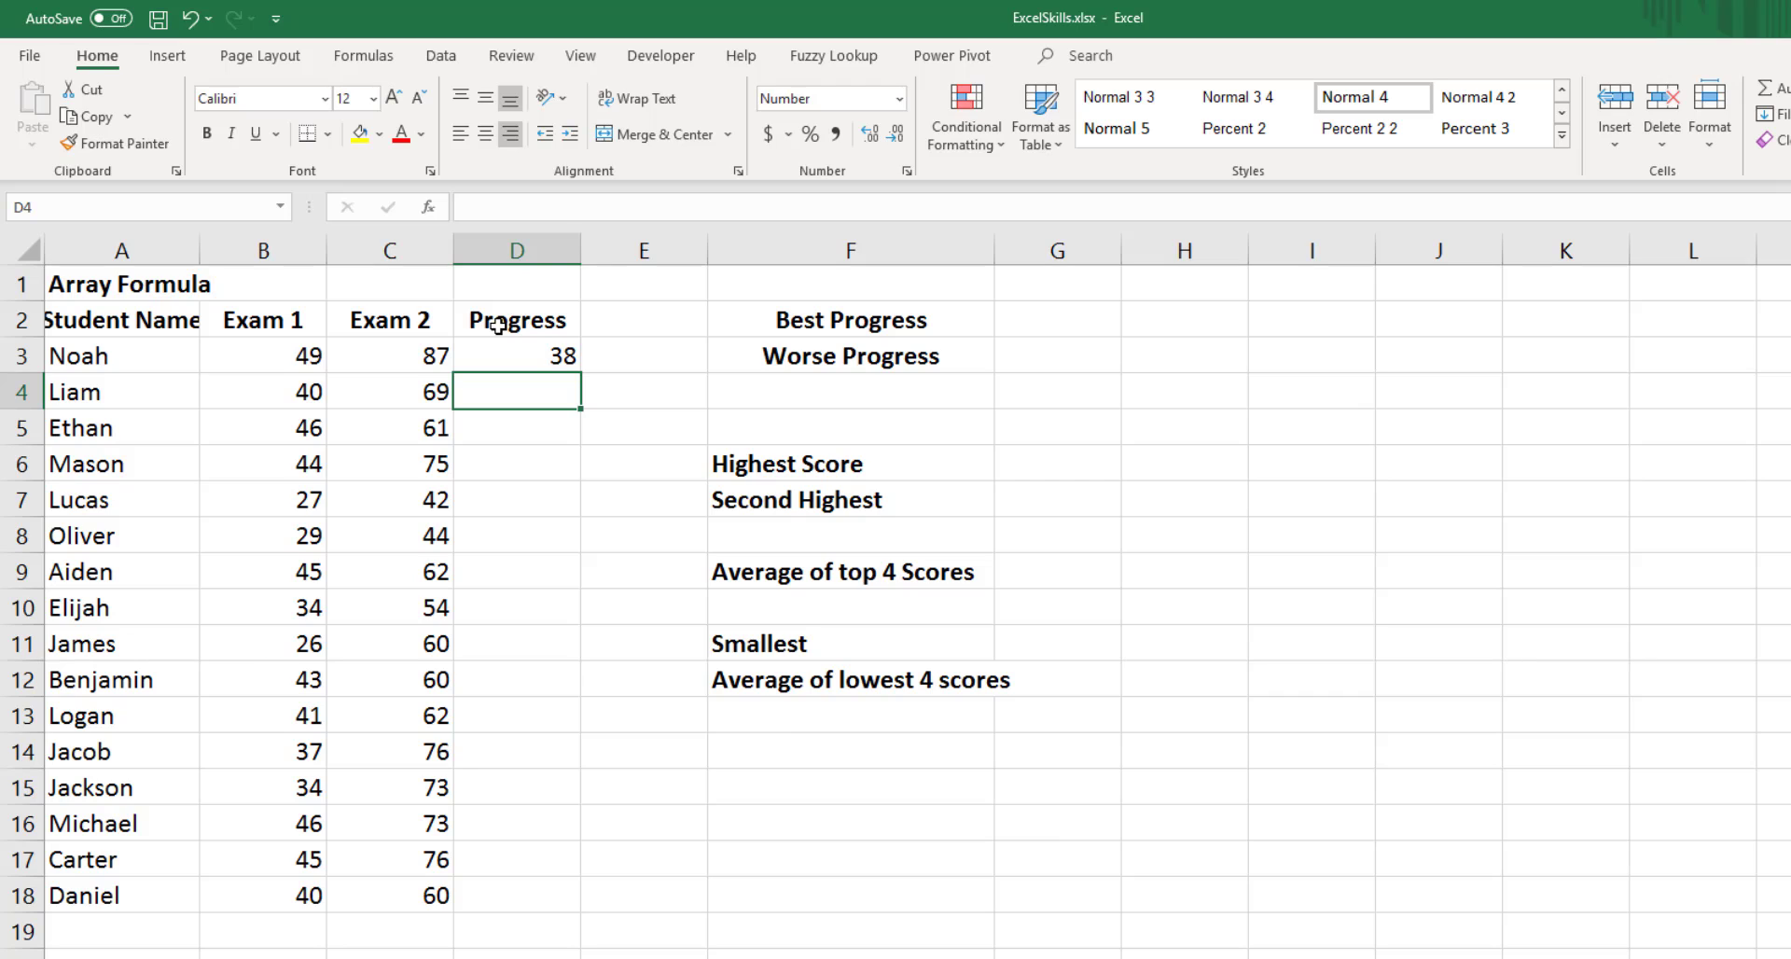
Fill the progress formula from D3 down through D18 for all remaining students.
click(80, 355)
click(549, 368)
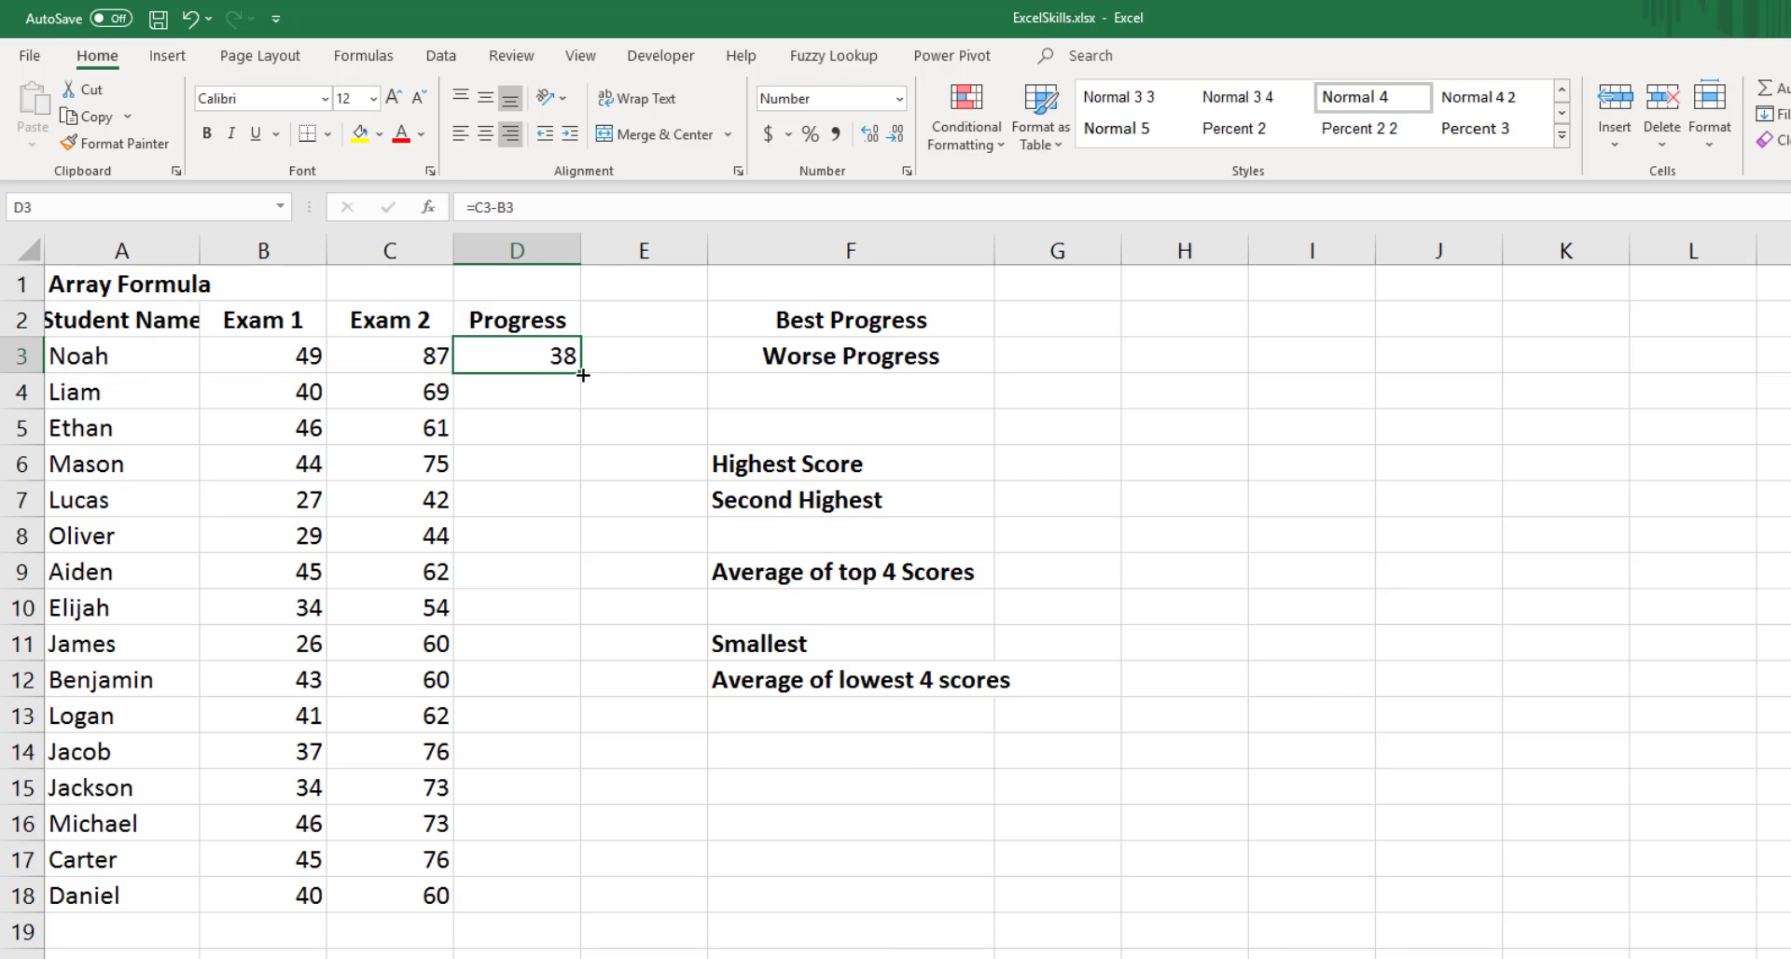
double_click(582, 374)
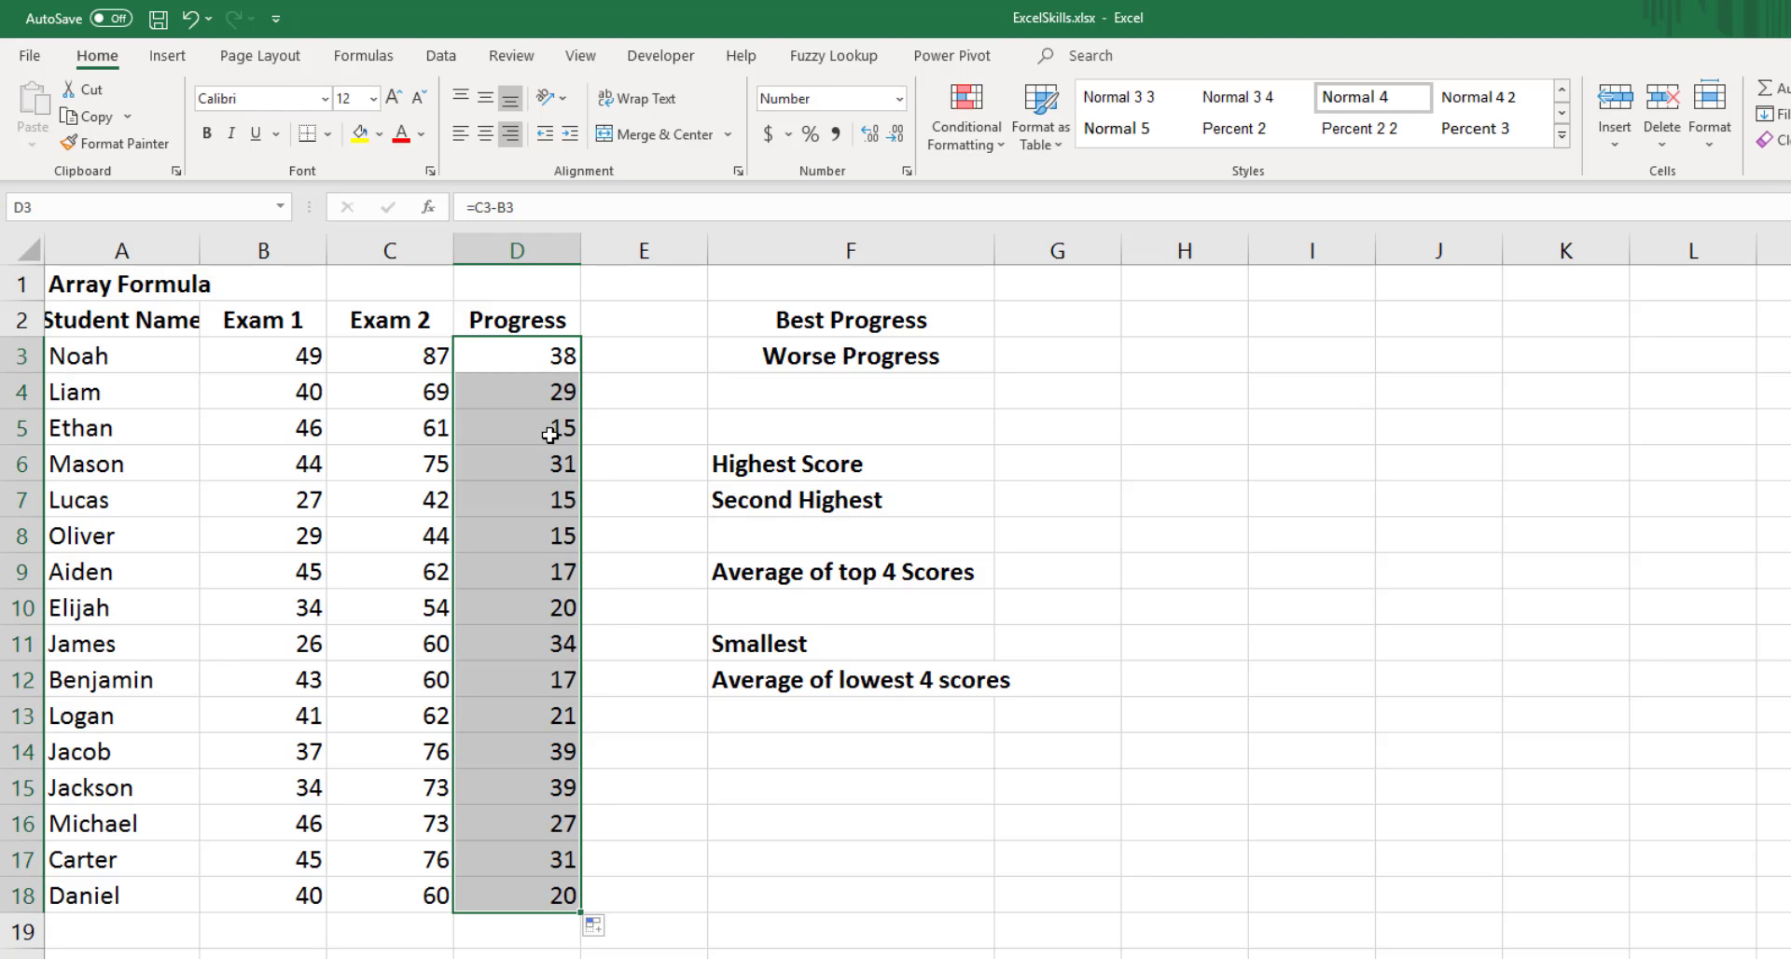
drag(542, 362, 564, 896)
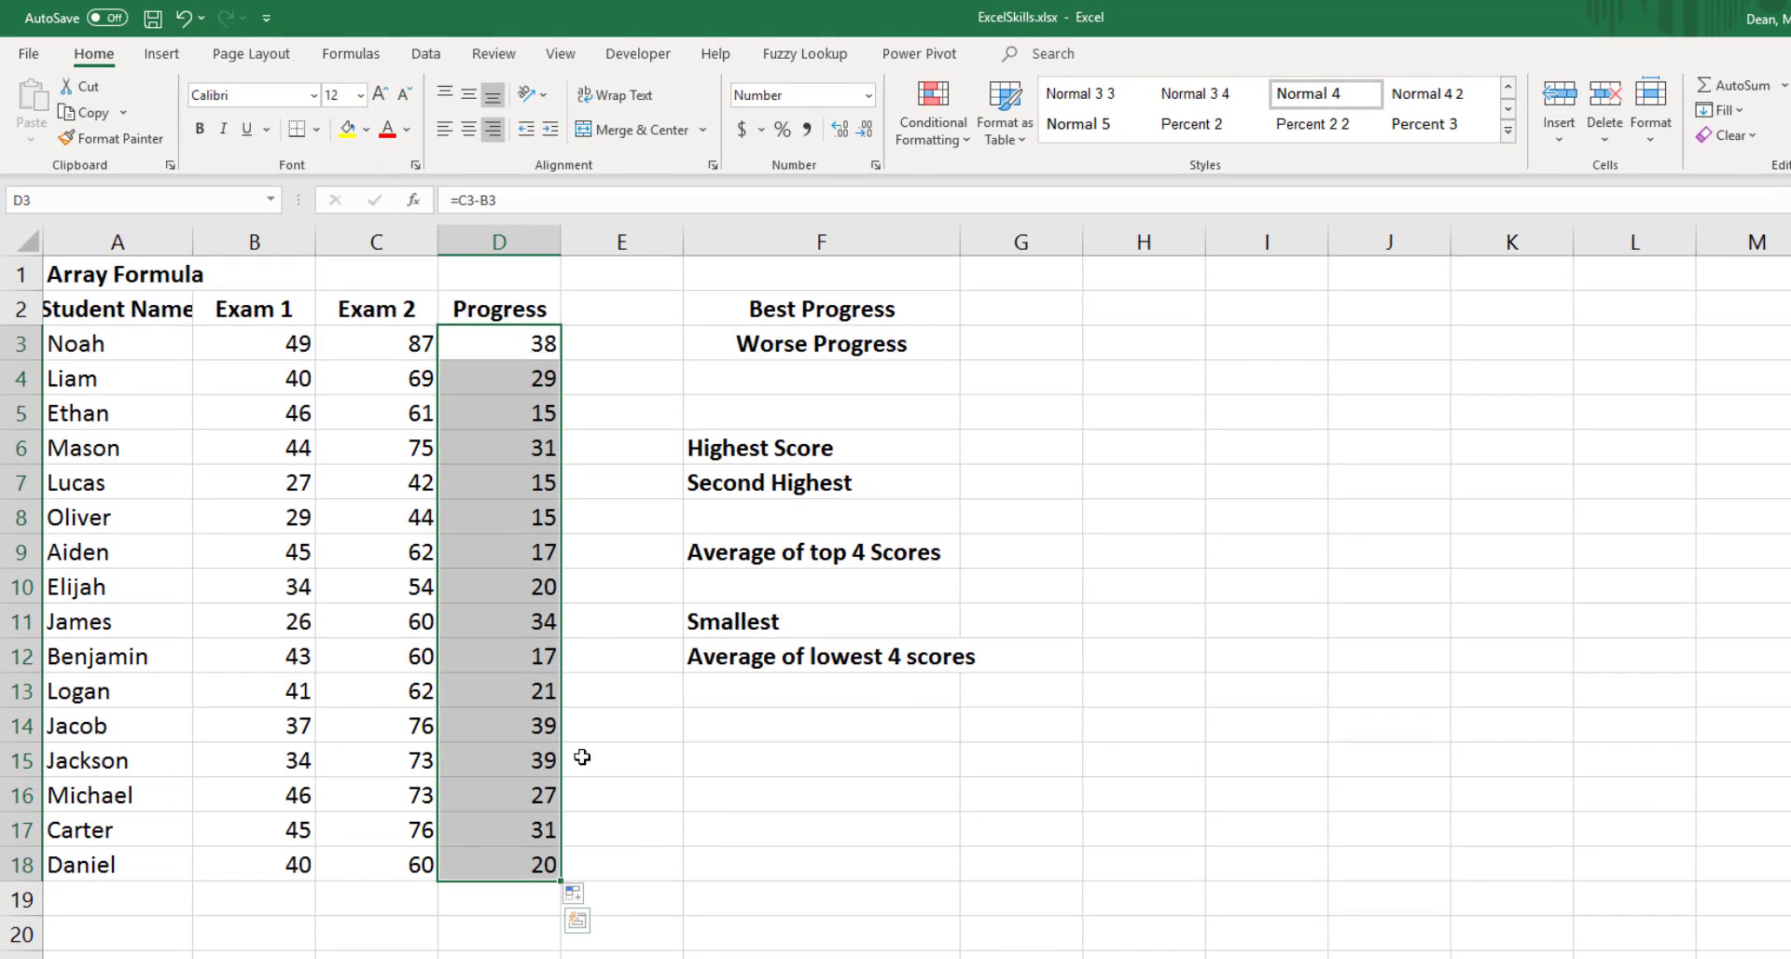
Find the greatest progress in D19, below the Progress column, with the formula =MAX(D3:D18).
click(496, 901)
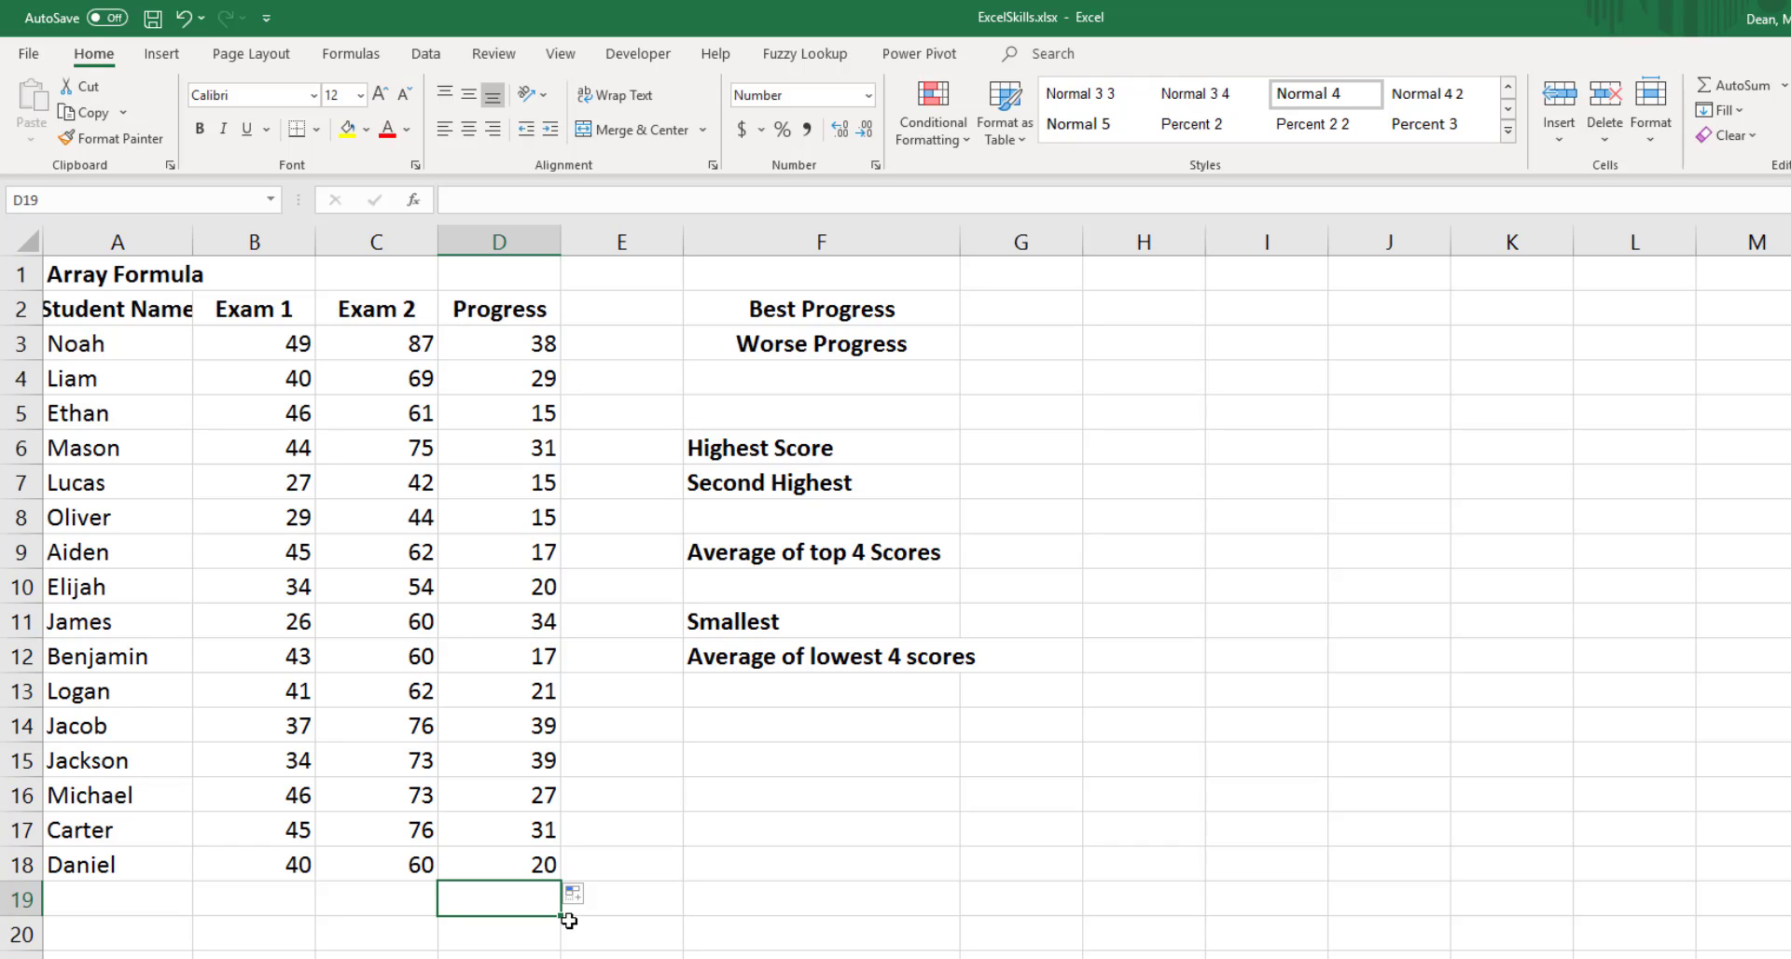
text(=max()
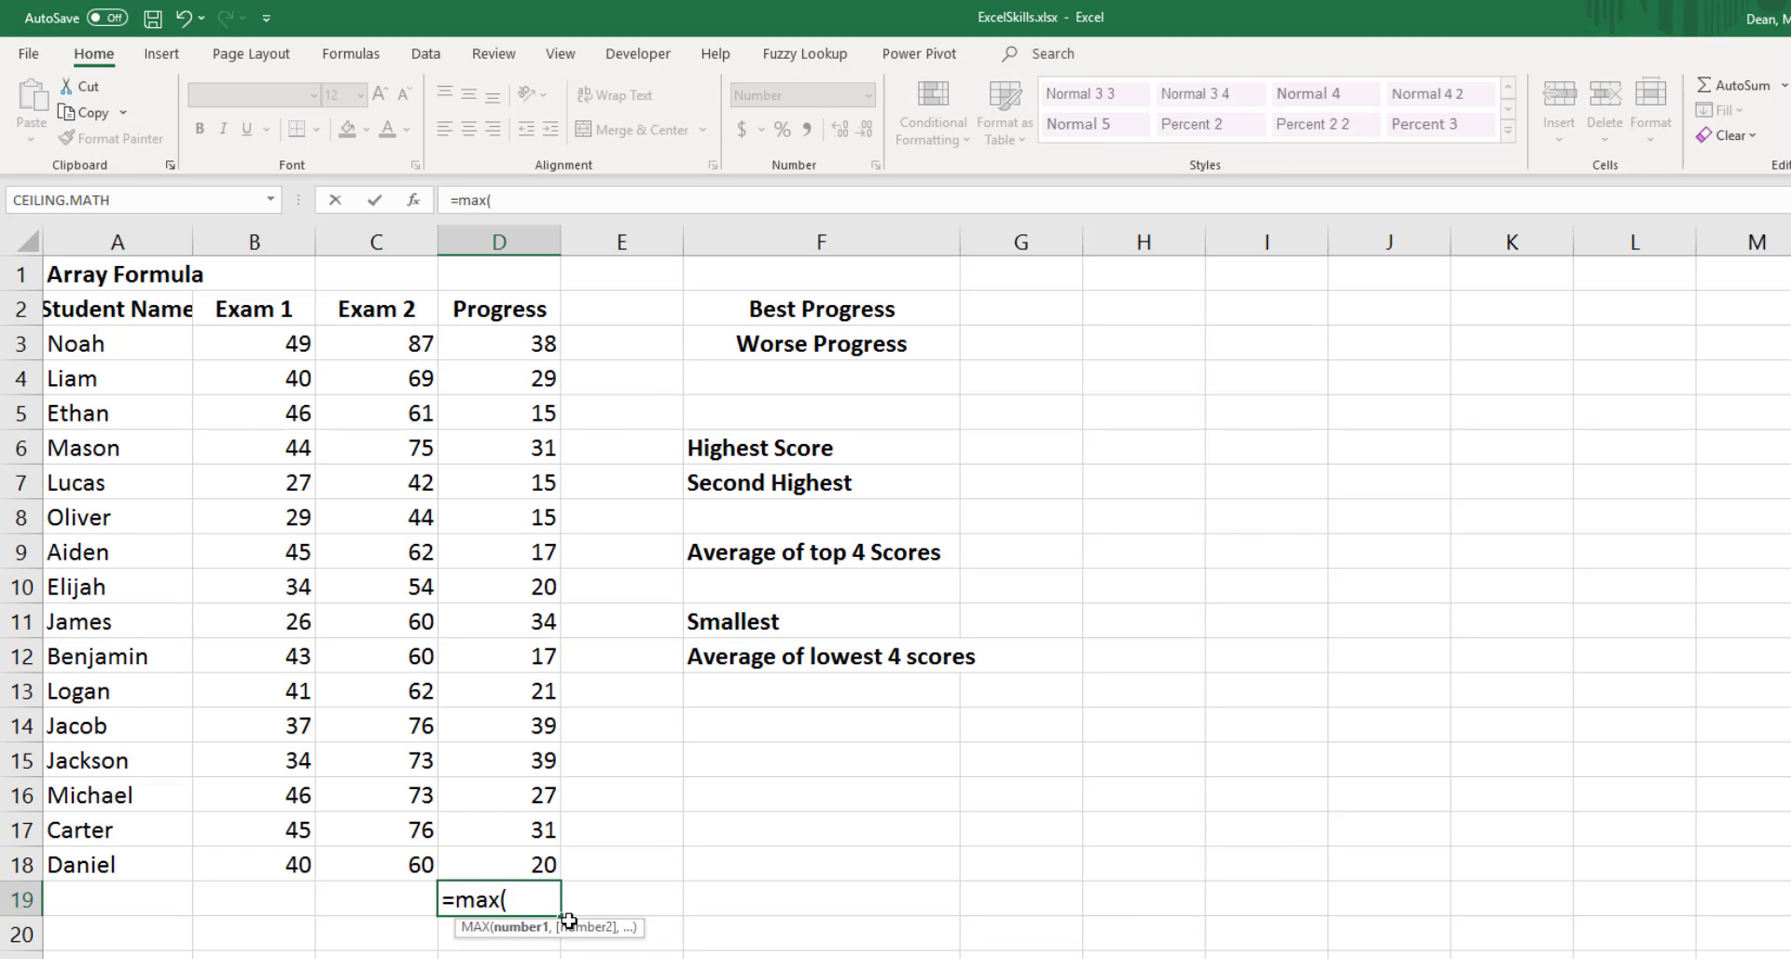
key(Up)
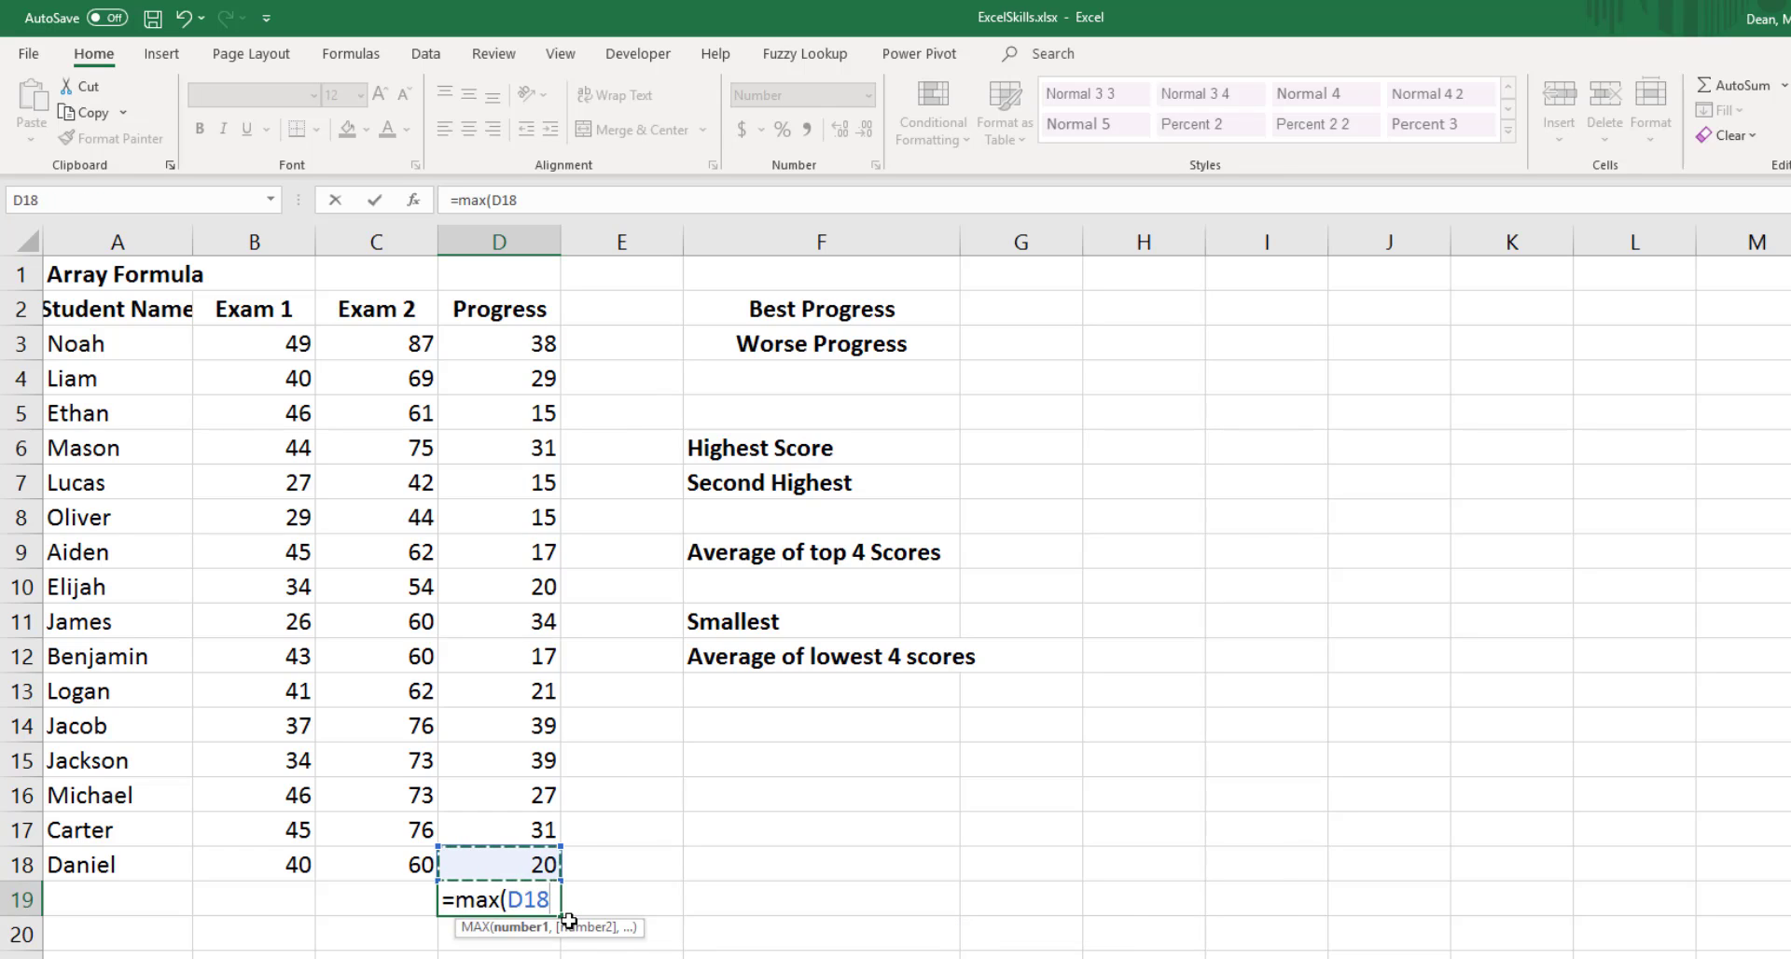
key(ctrl+shift+Up)
key(shift+Down)
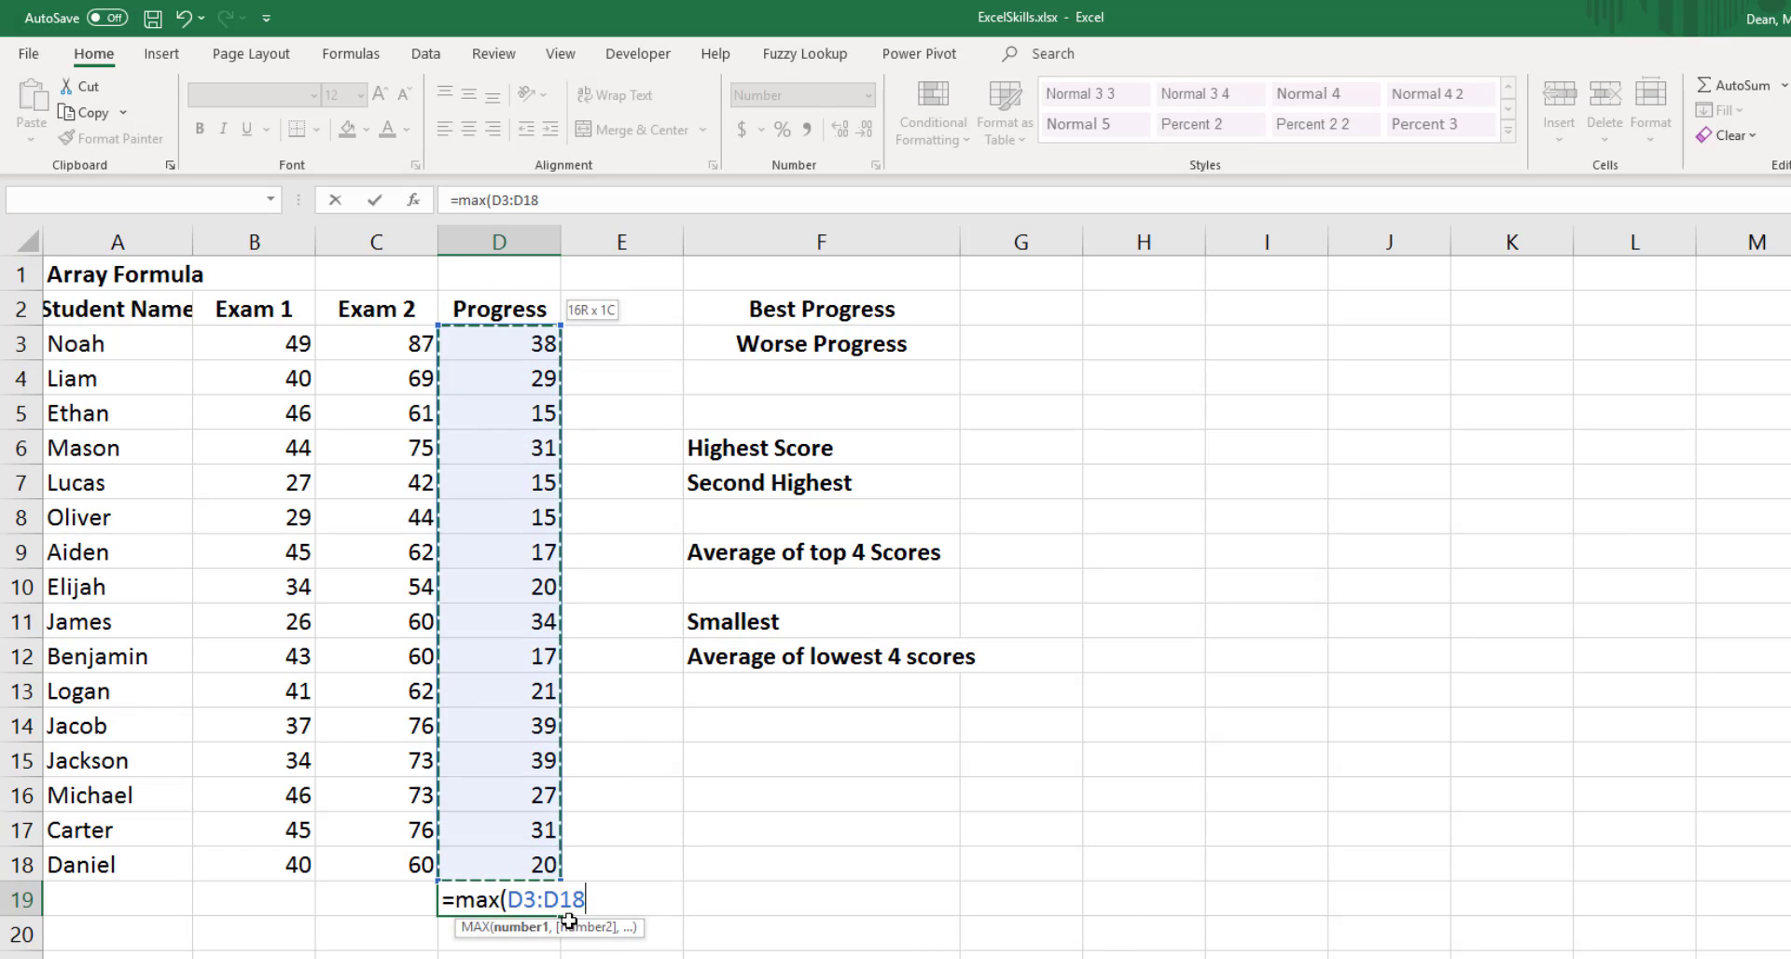
text())
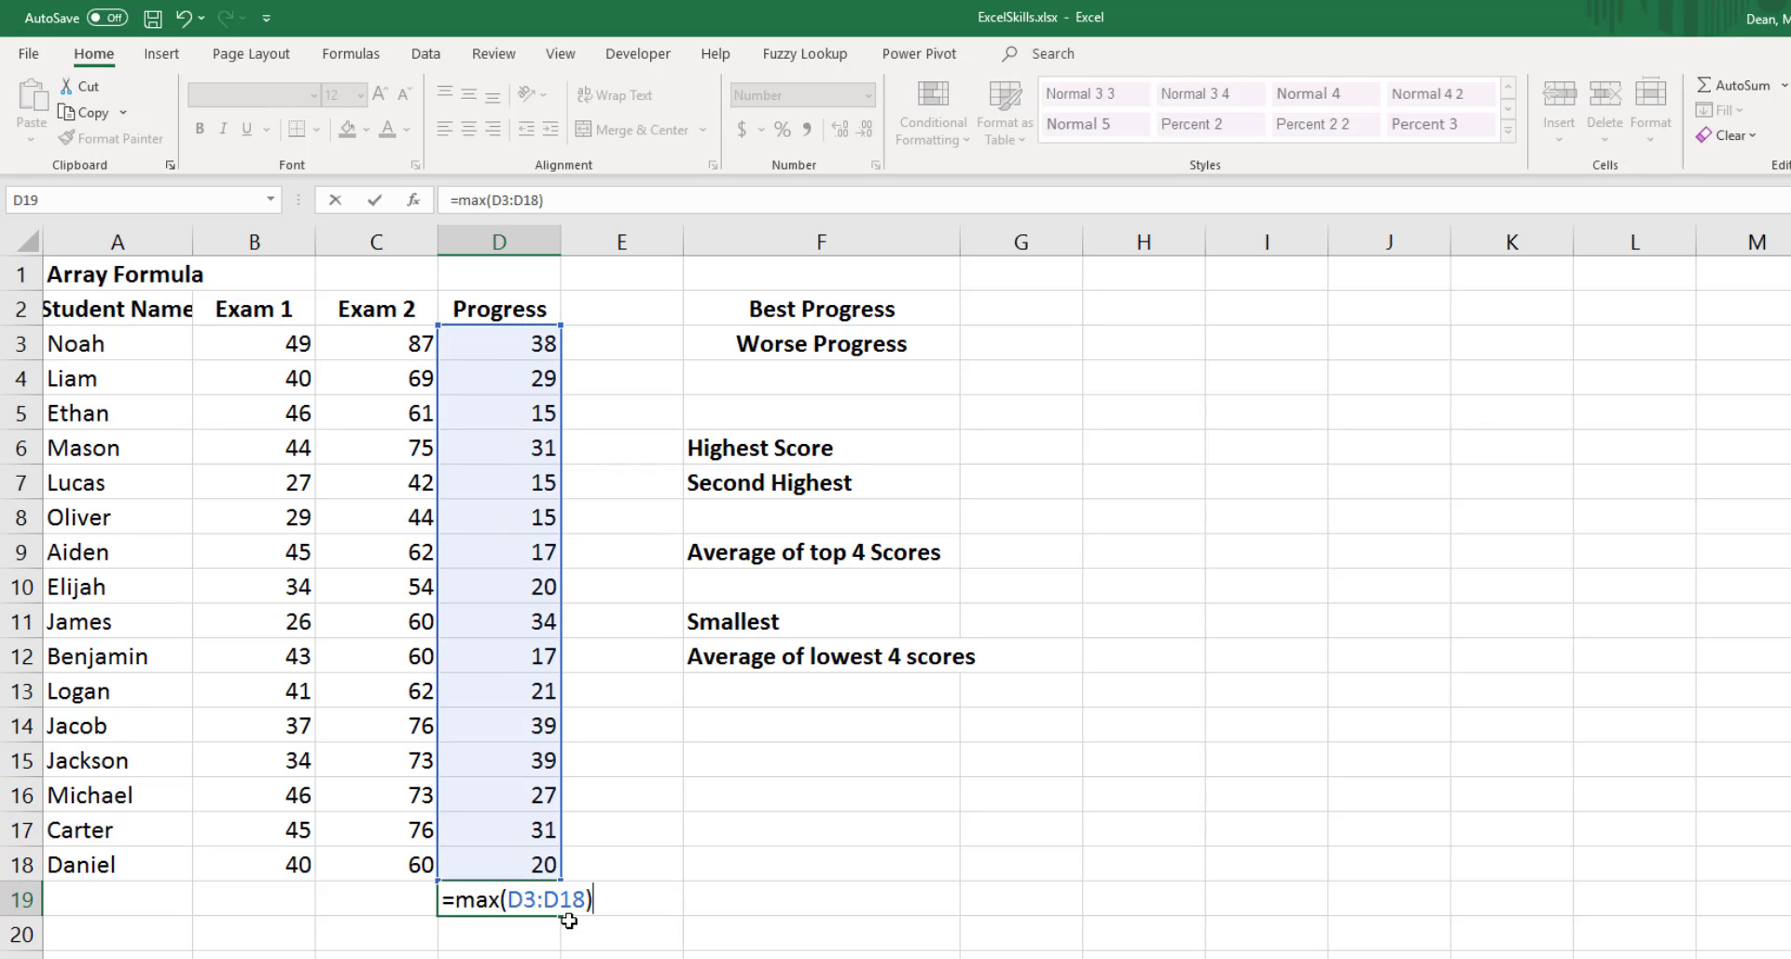
key(Return)
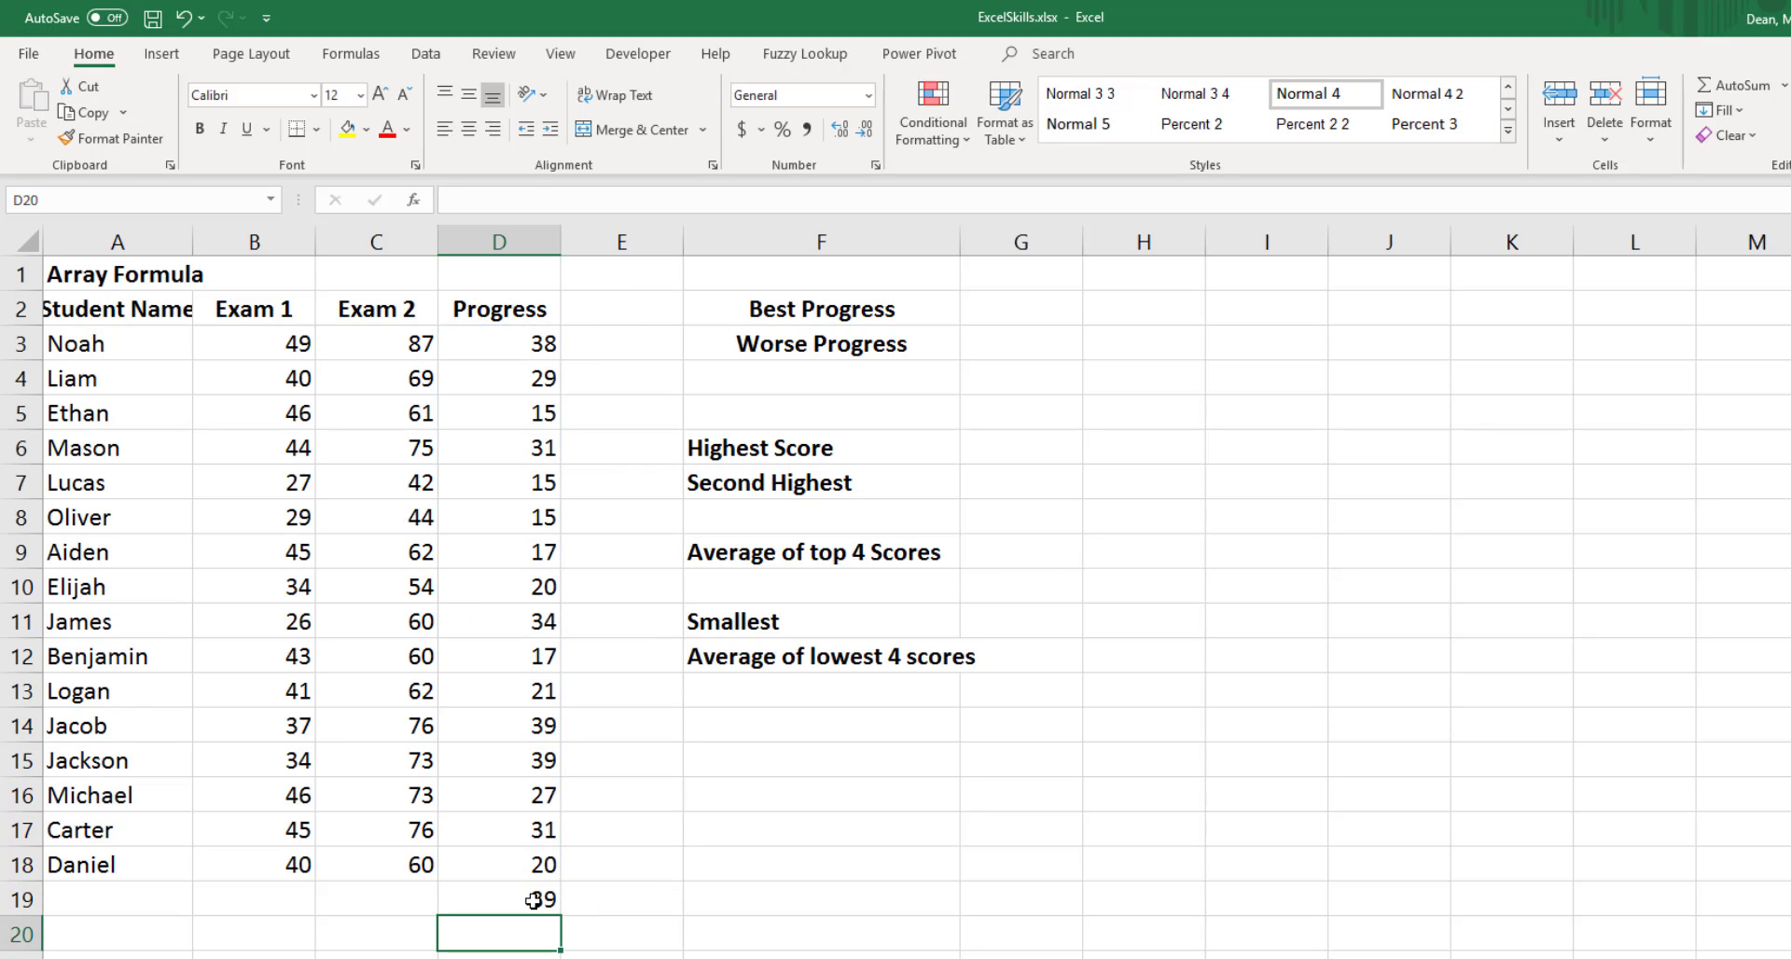
click(532, 901)
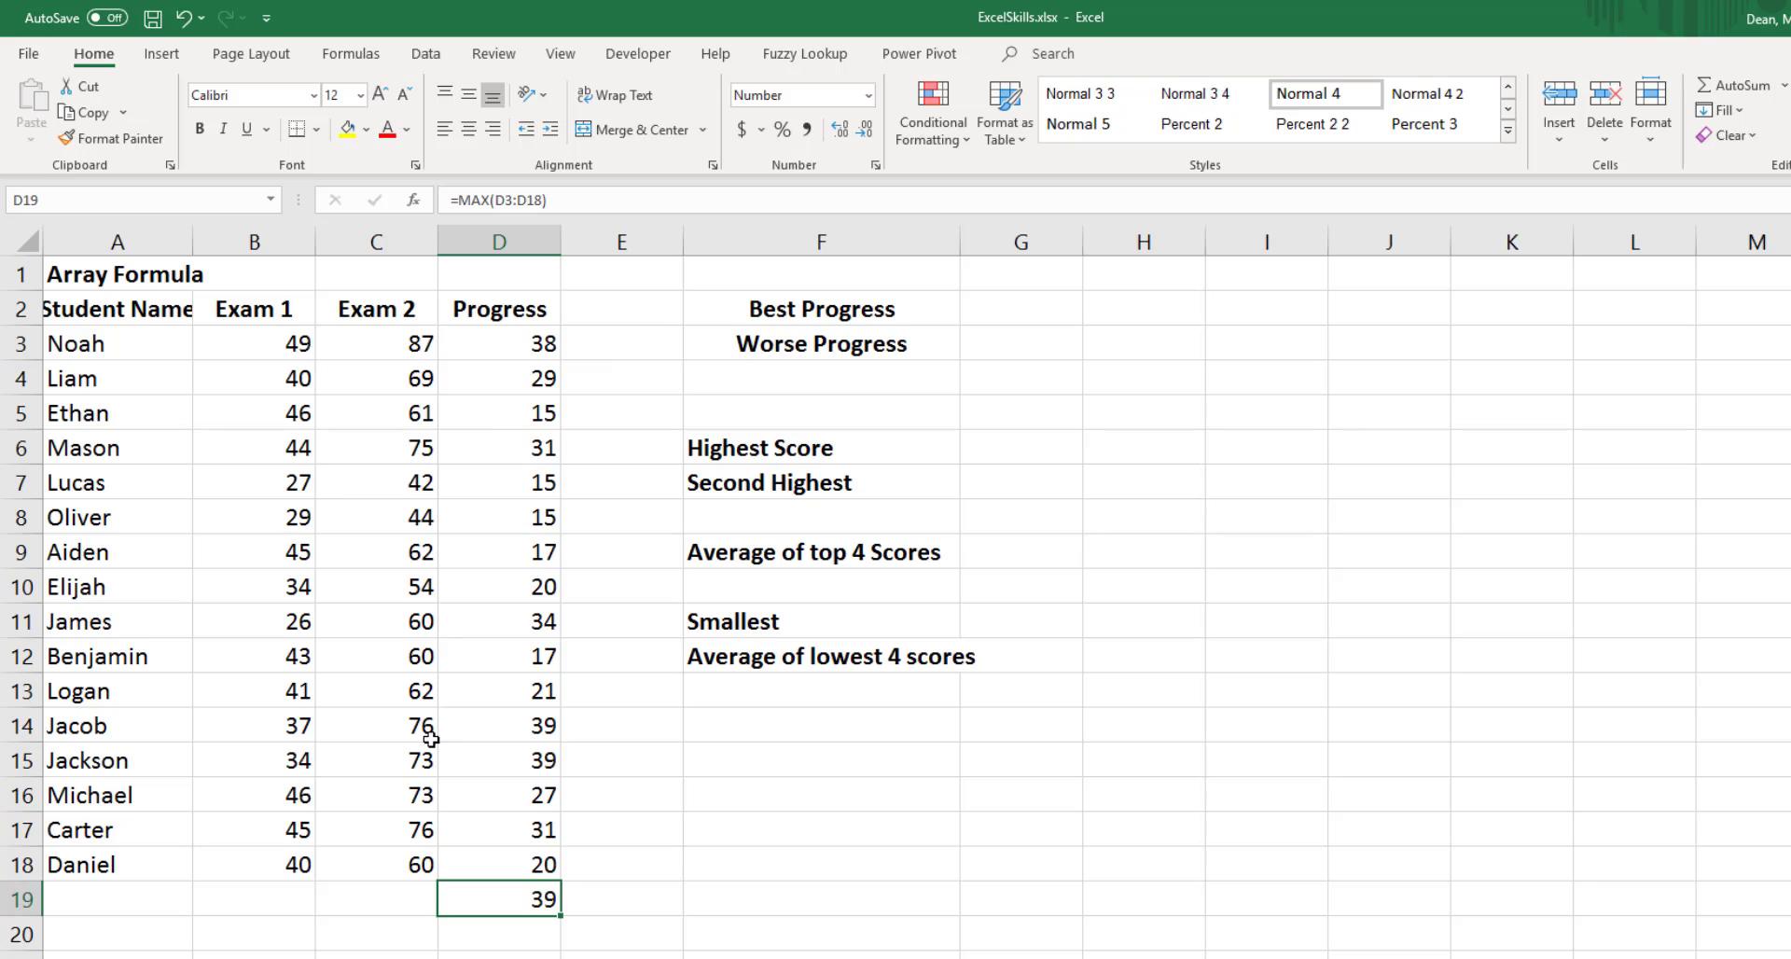
drag(94, 726, 483, 747)
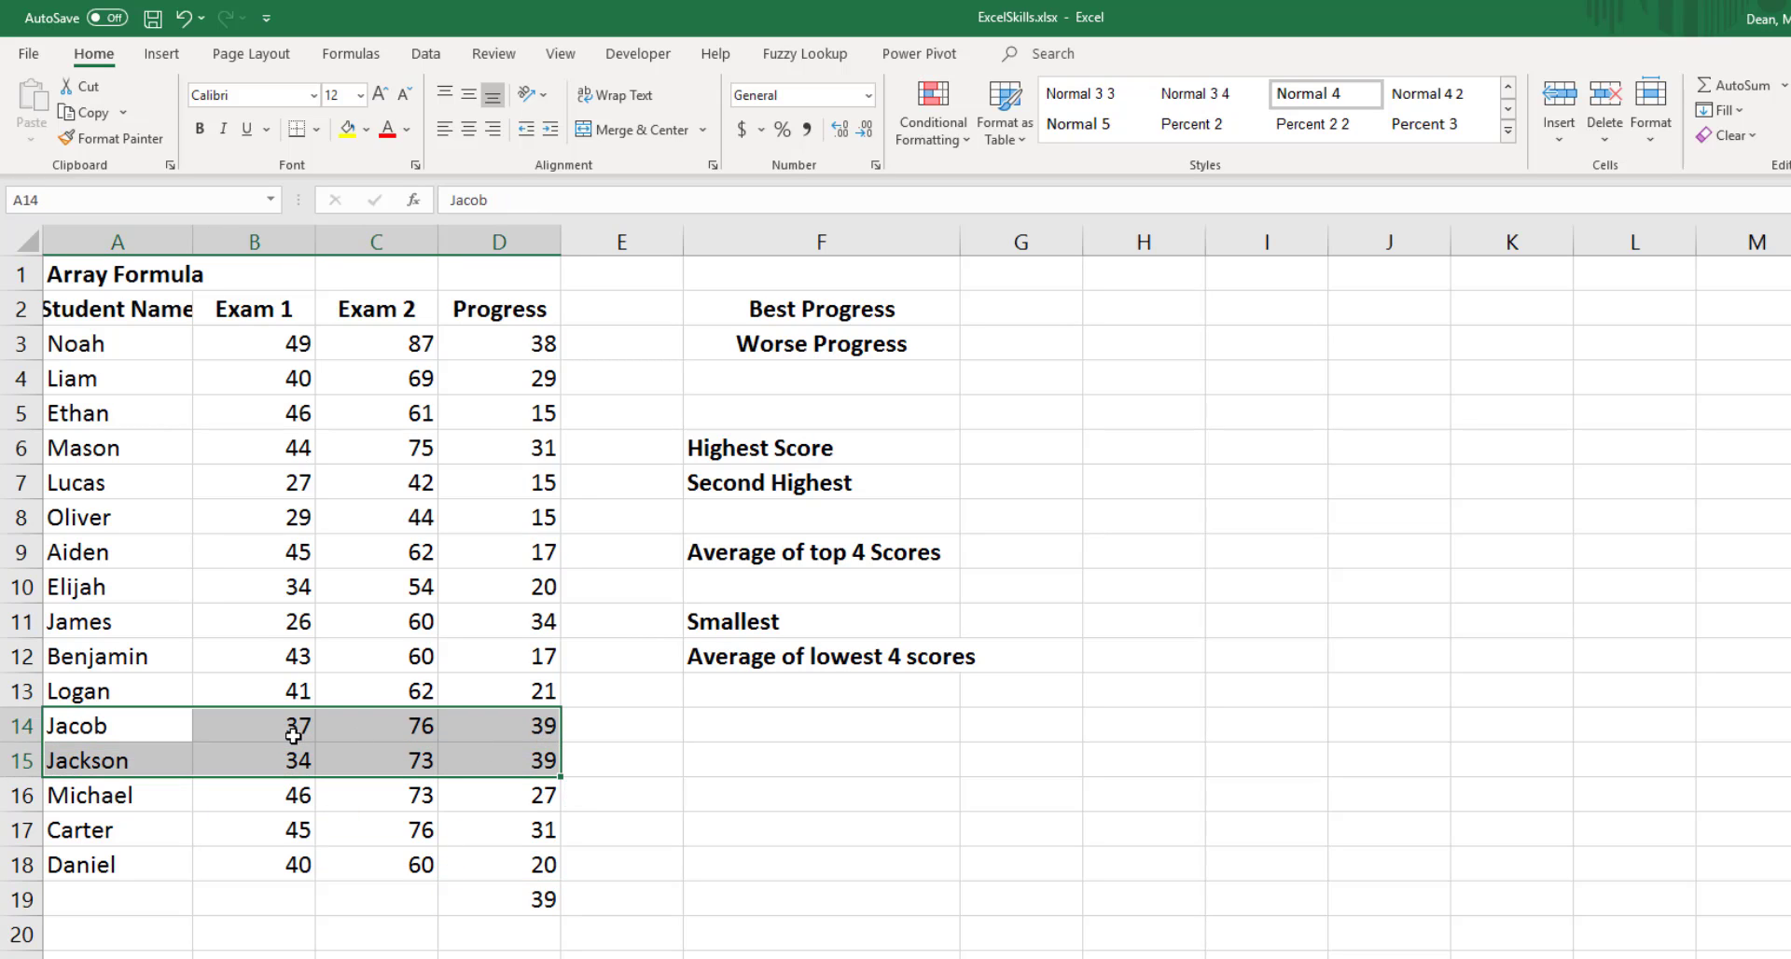
Find the smallest progress in D20, below the maximum, with the formula =MIN(D3:D18).
click(504, 932)
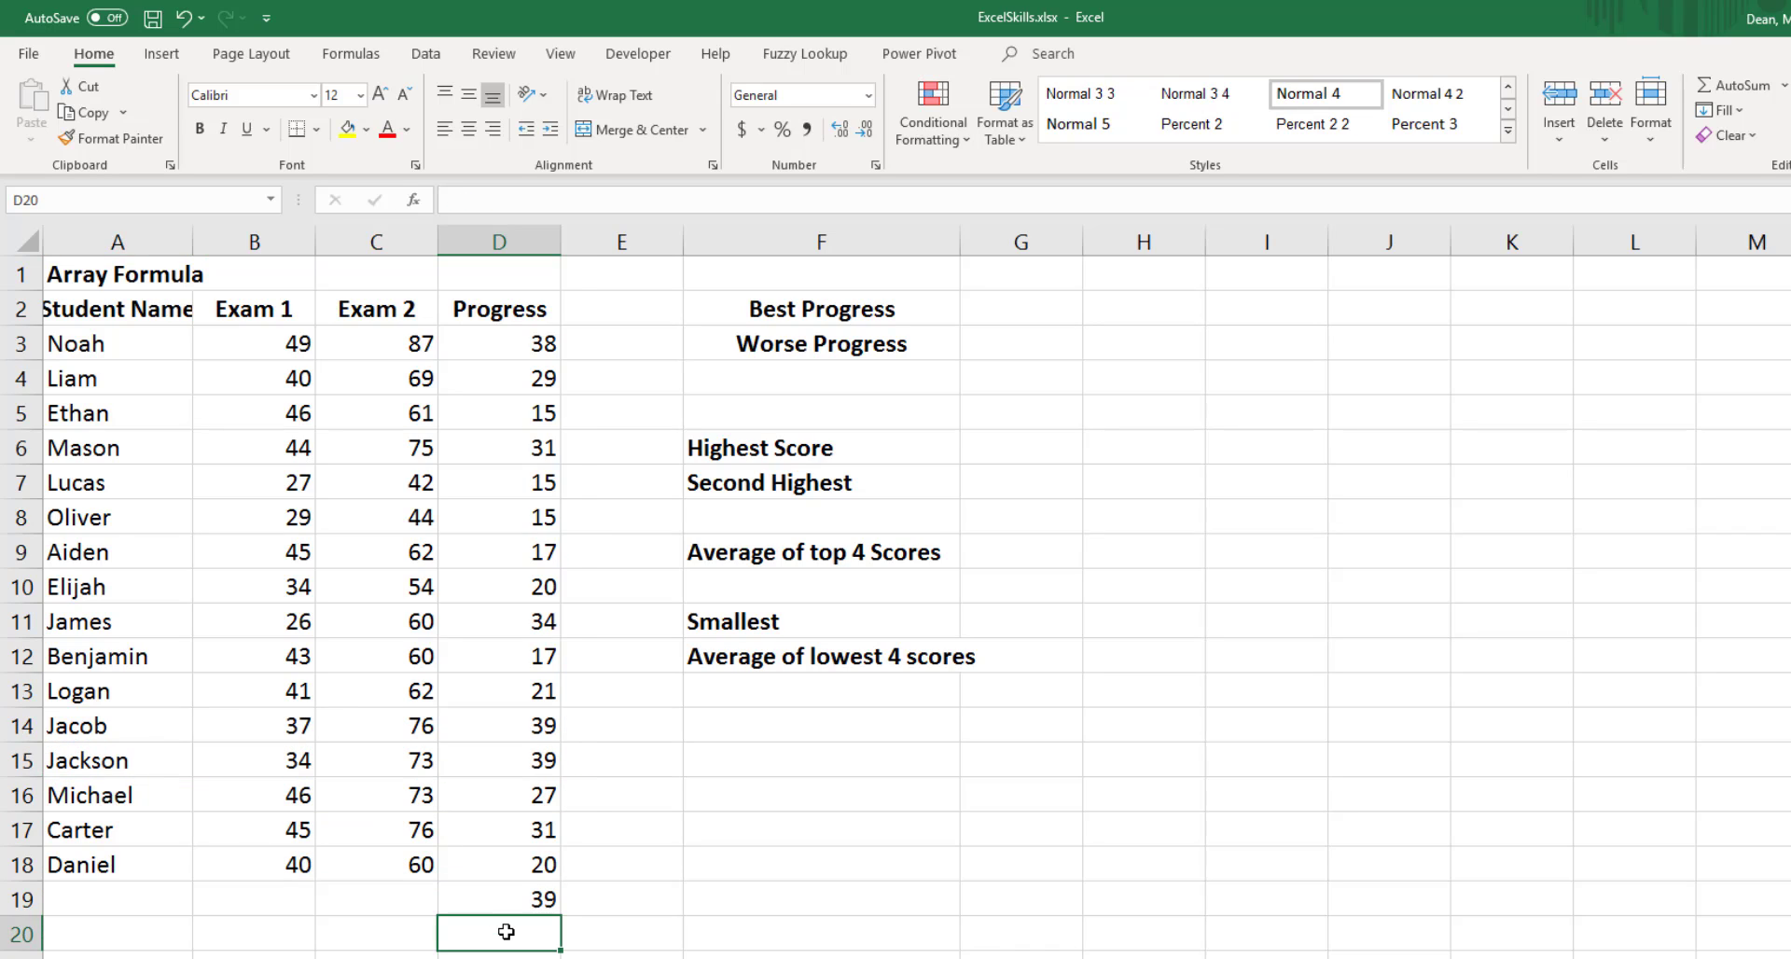
text(=min)
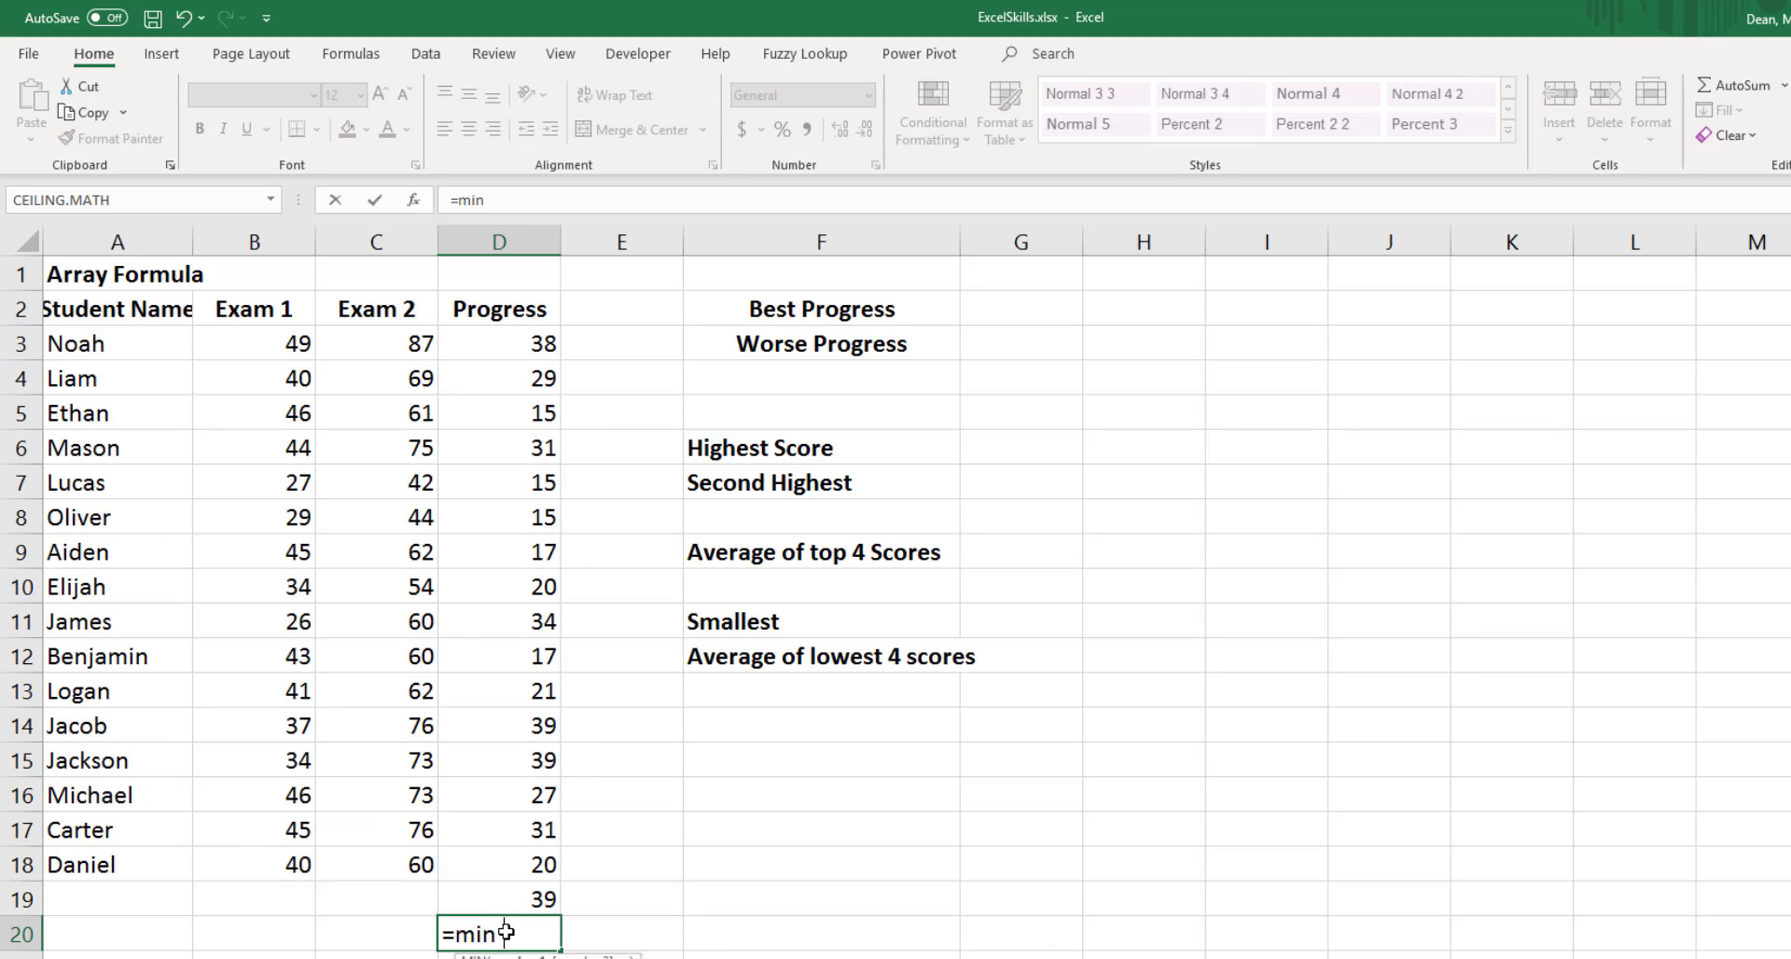
text(()
key(Up)
key(Up)
key(ctrl+shift+Up)
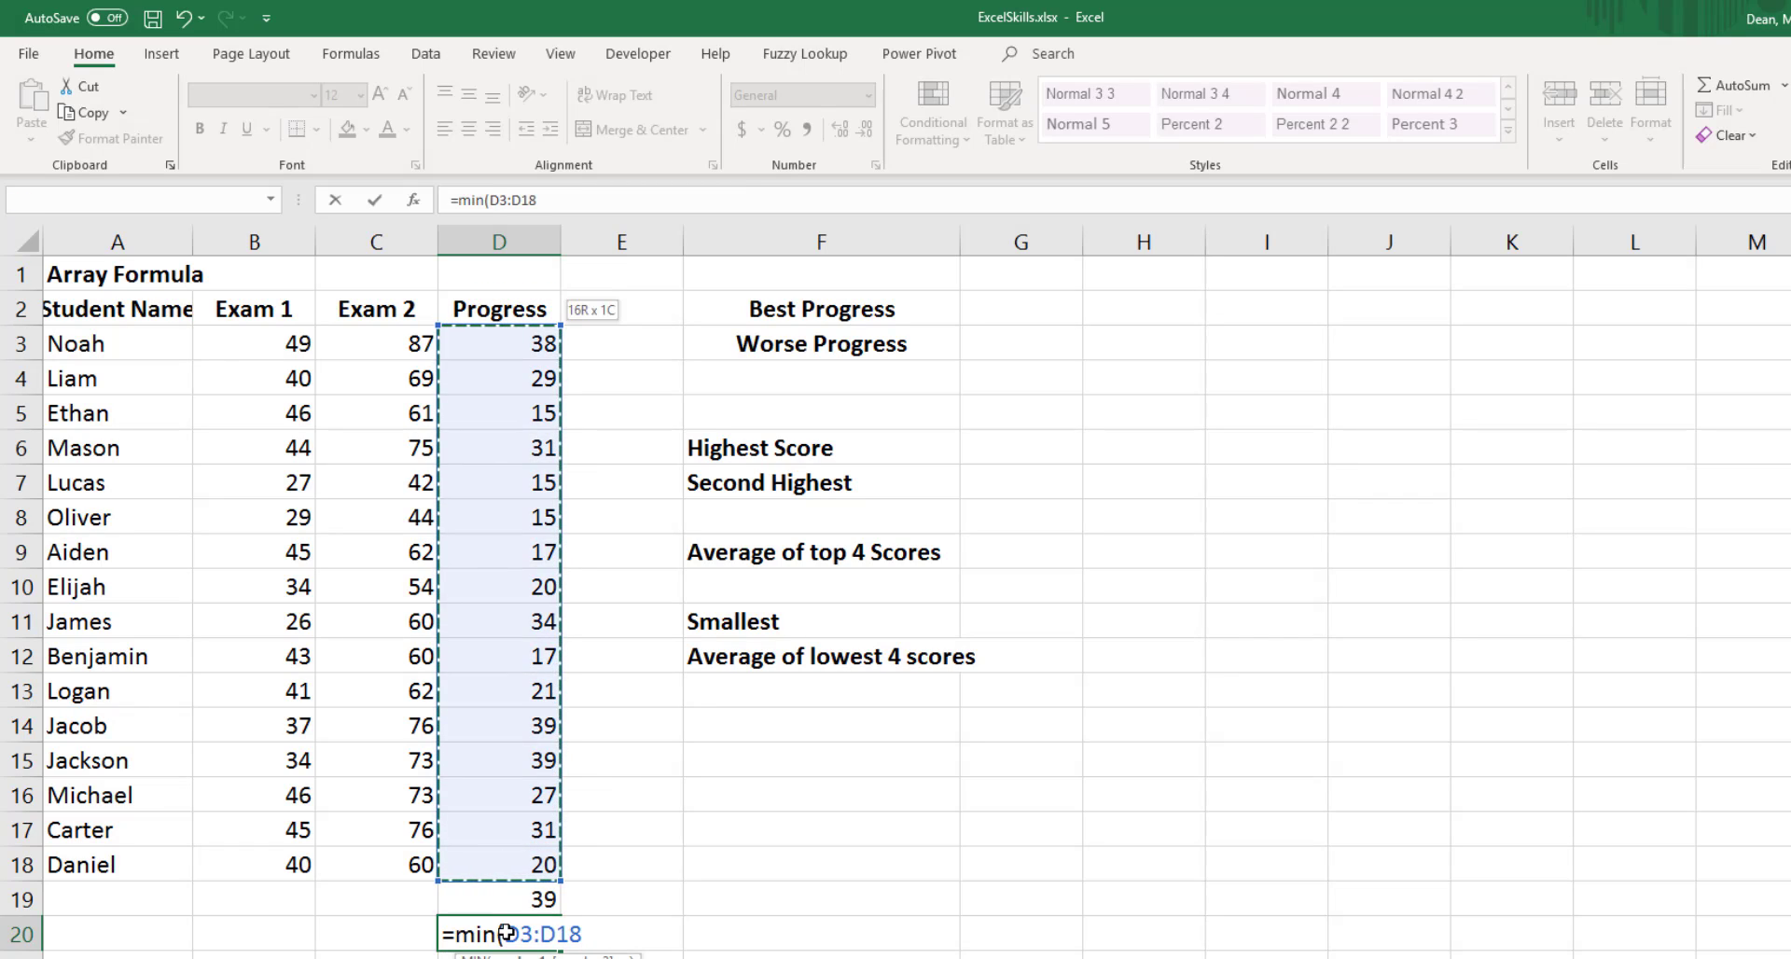
key(Return)
click(506, 932)
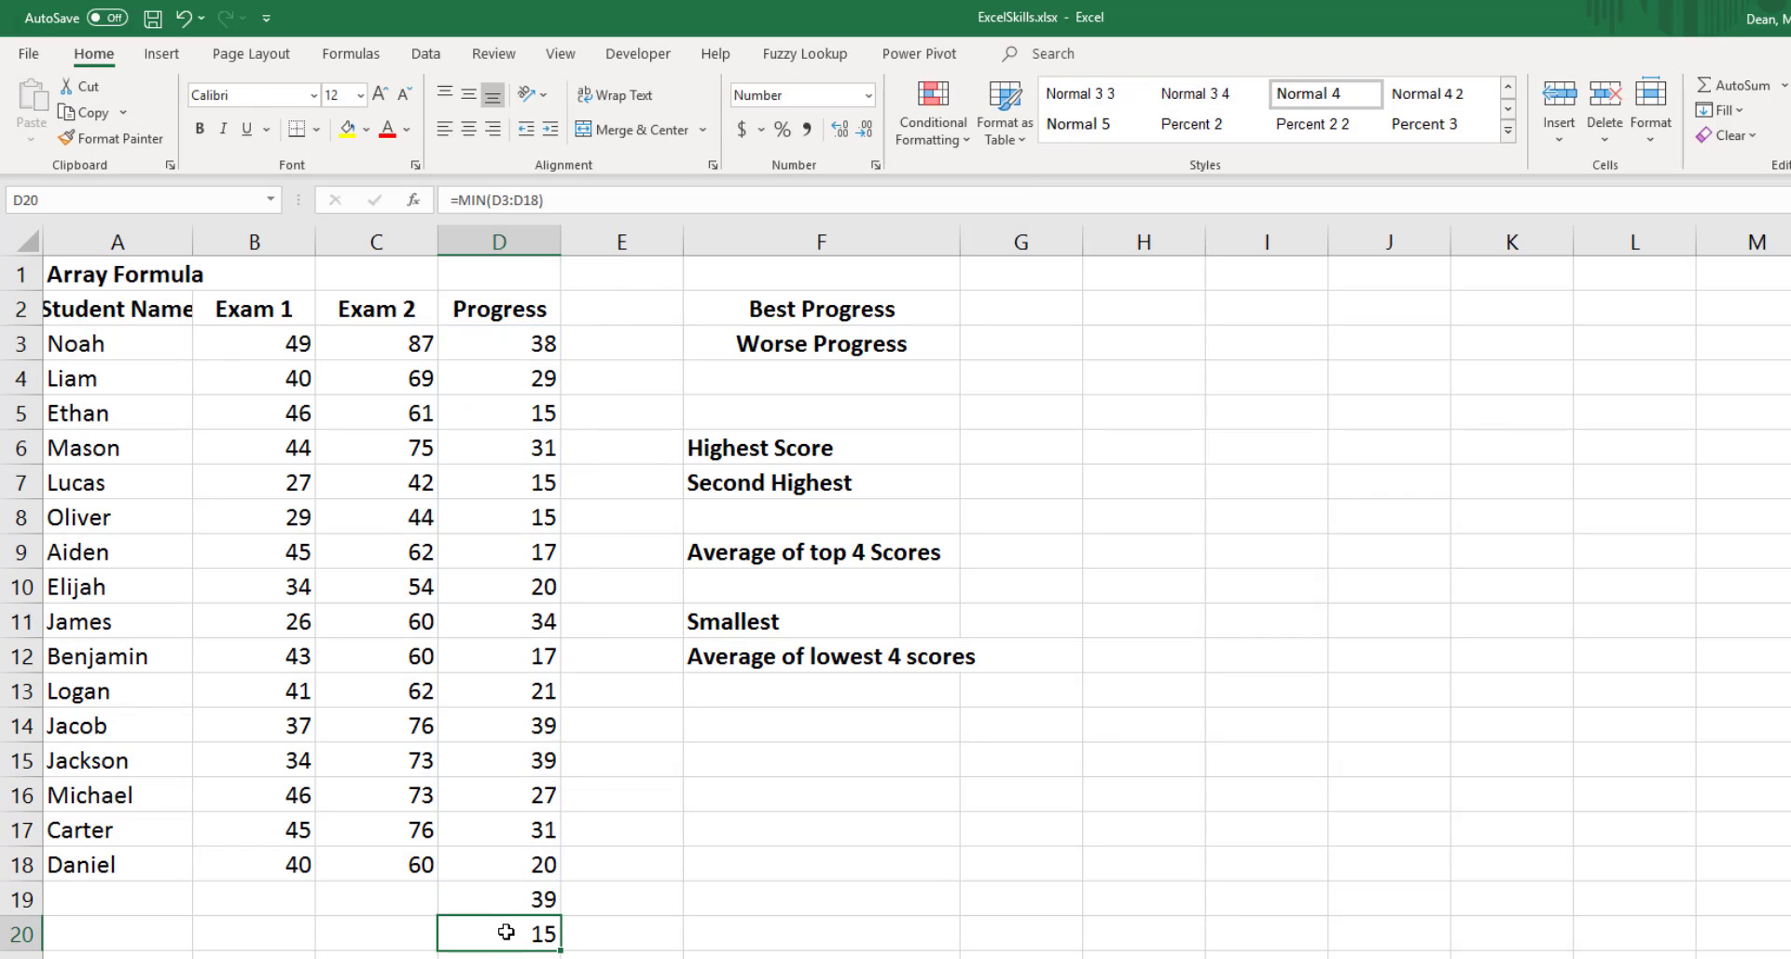
drag(489, 476, 495, 503)
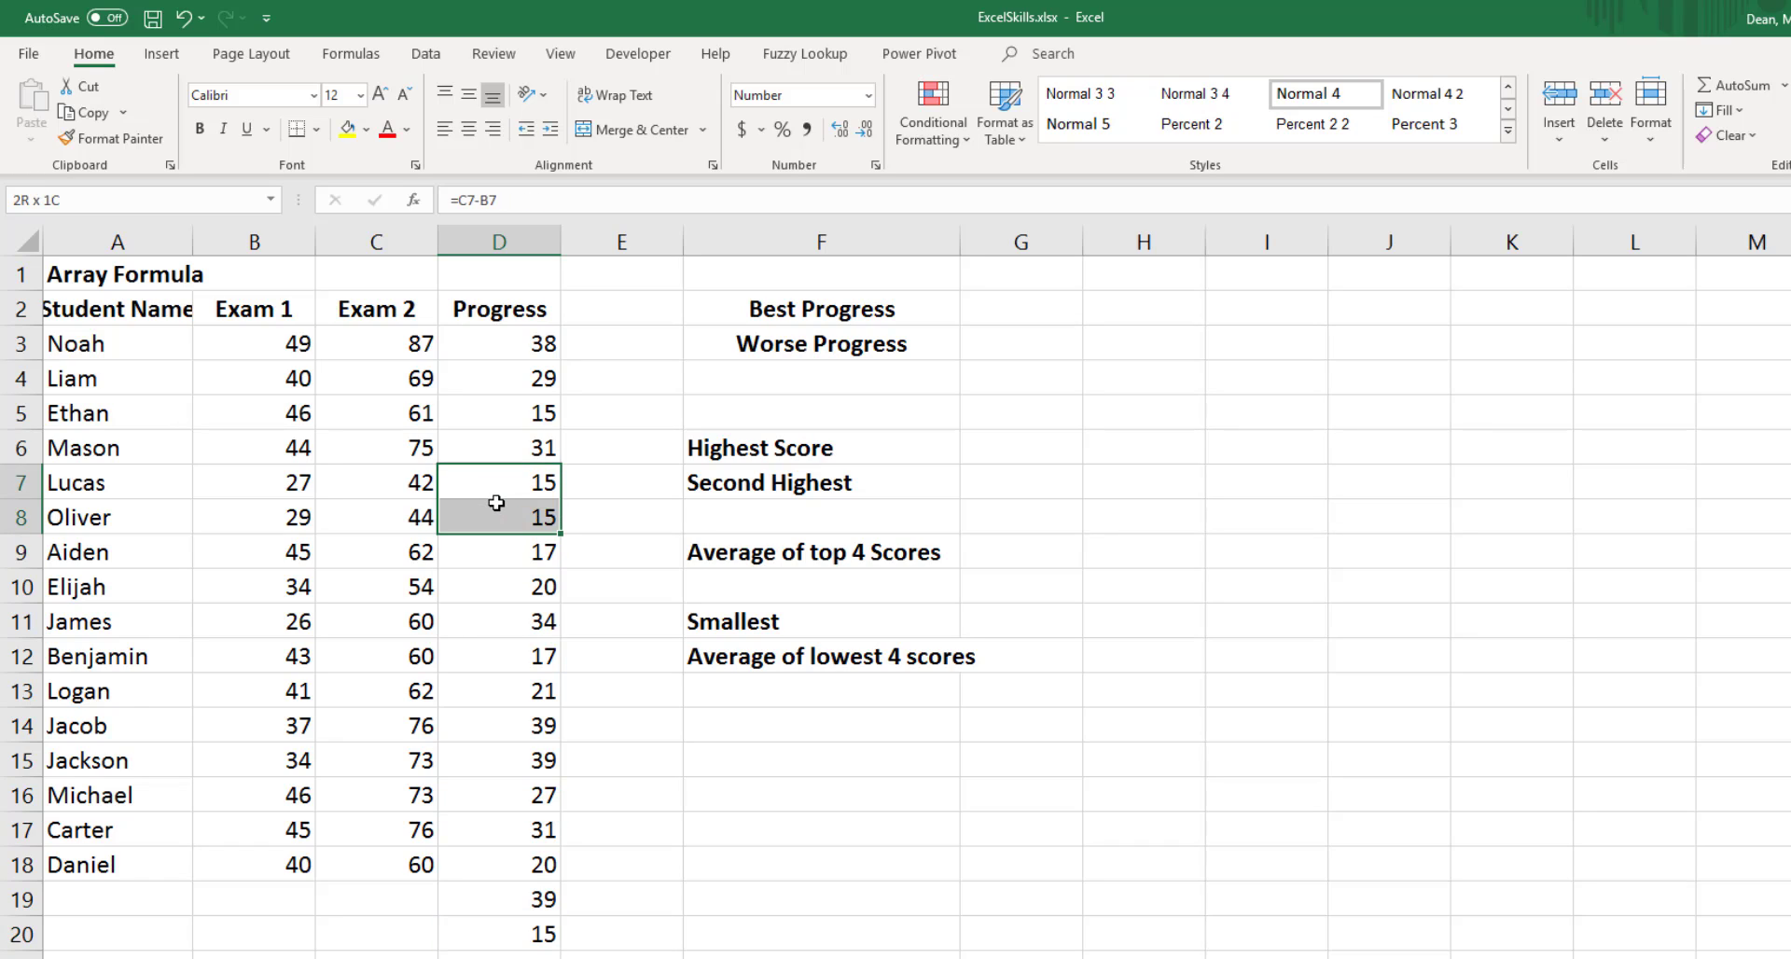
drag(495, 503, 495, 503)
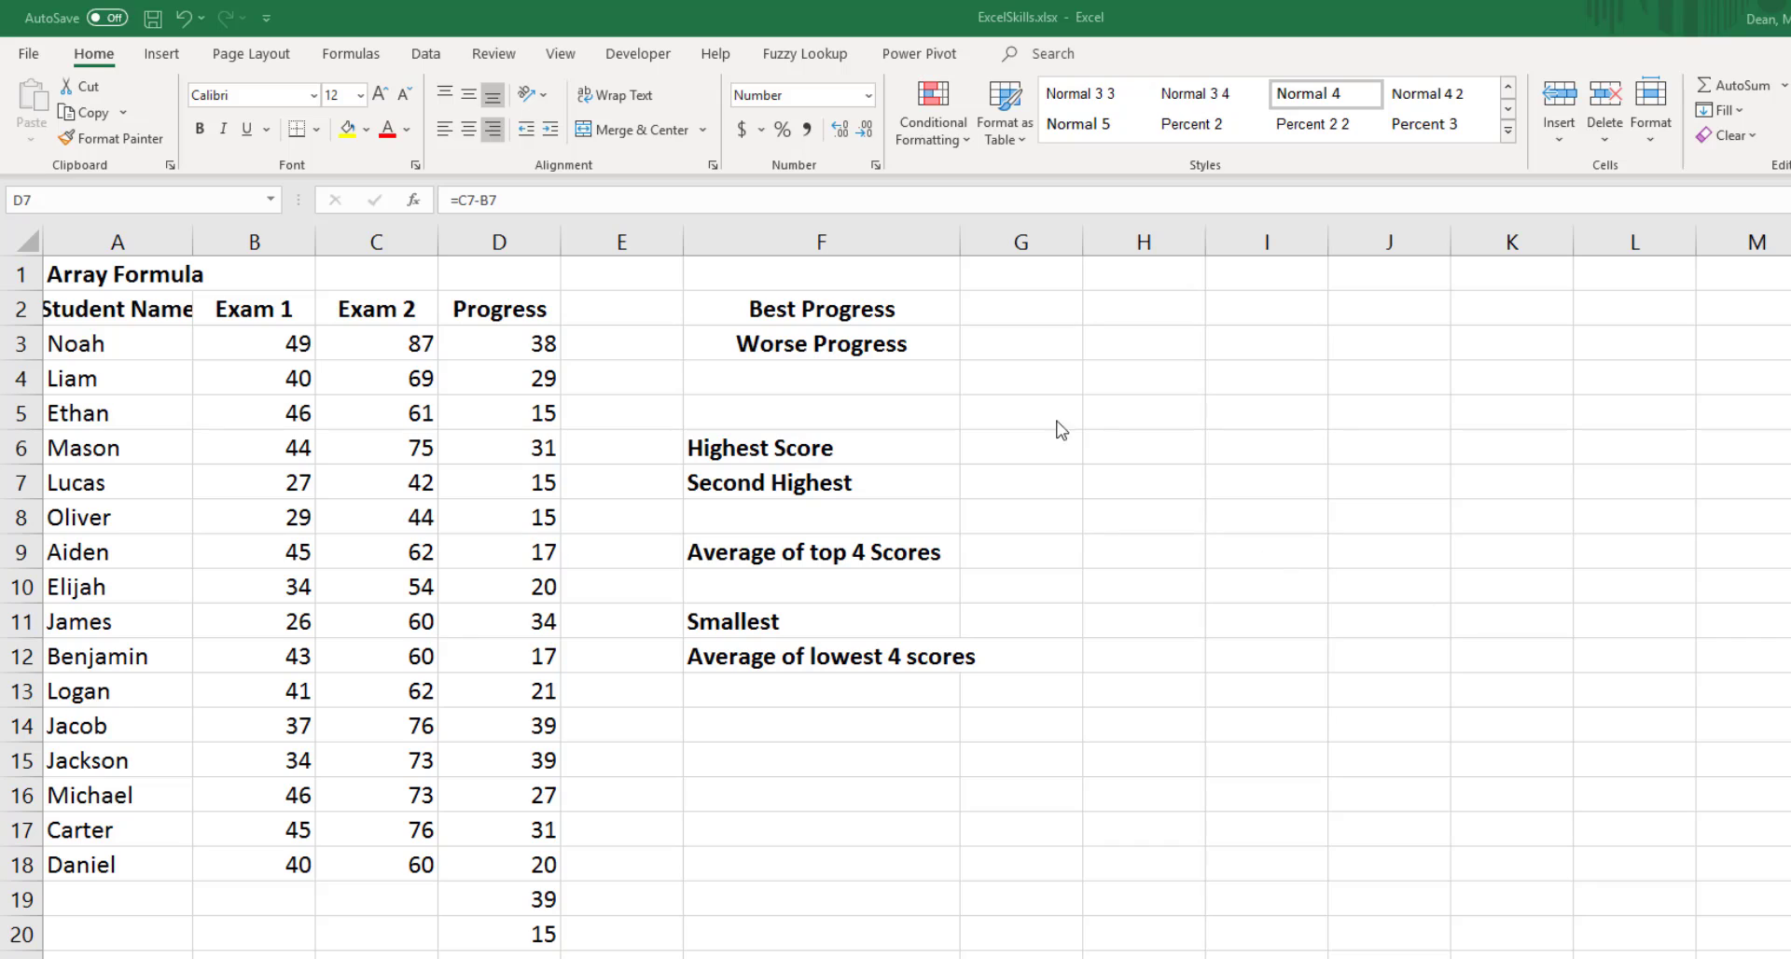
Enter =MAX(C3:C18-B3:B18) as an array formula in G2 to calculate Best Progress directly from the two exam columns.
click(979, 310)
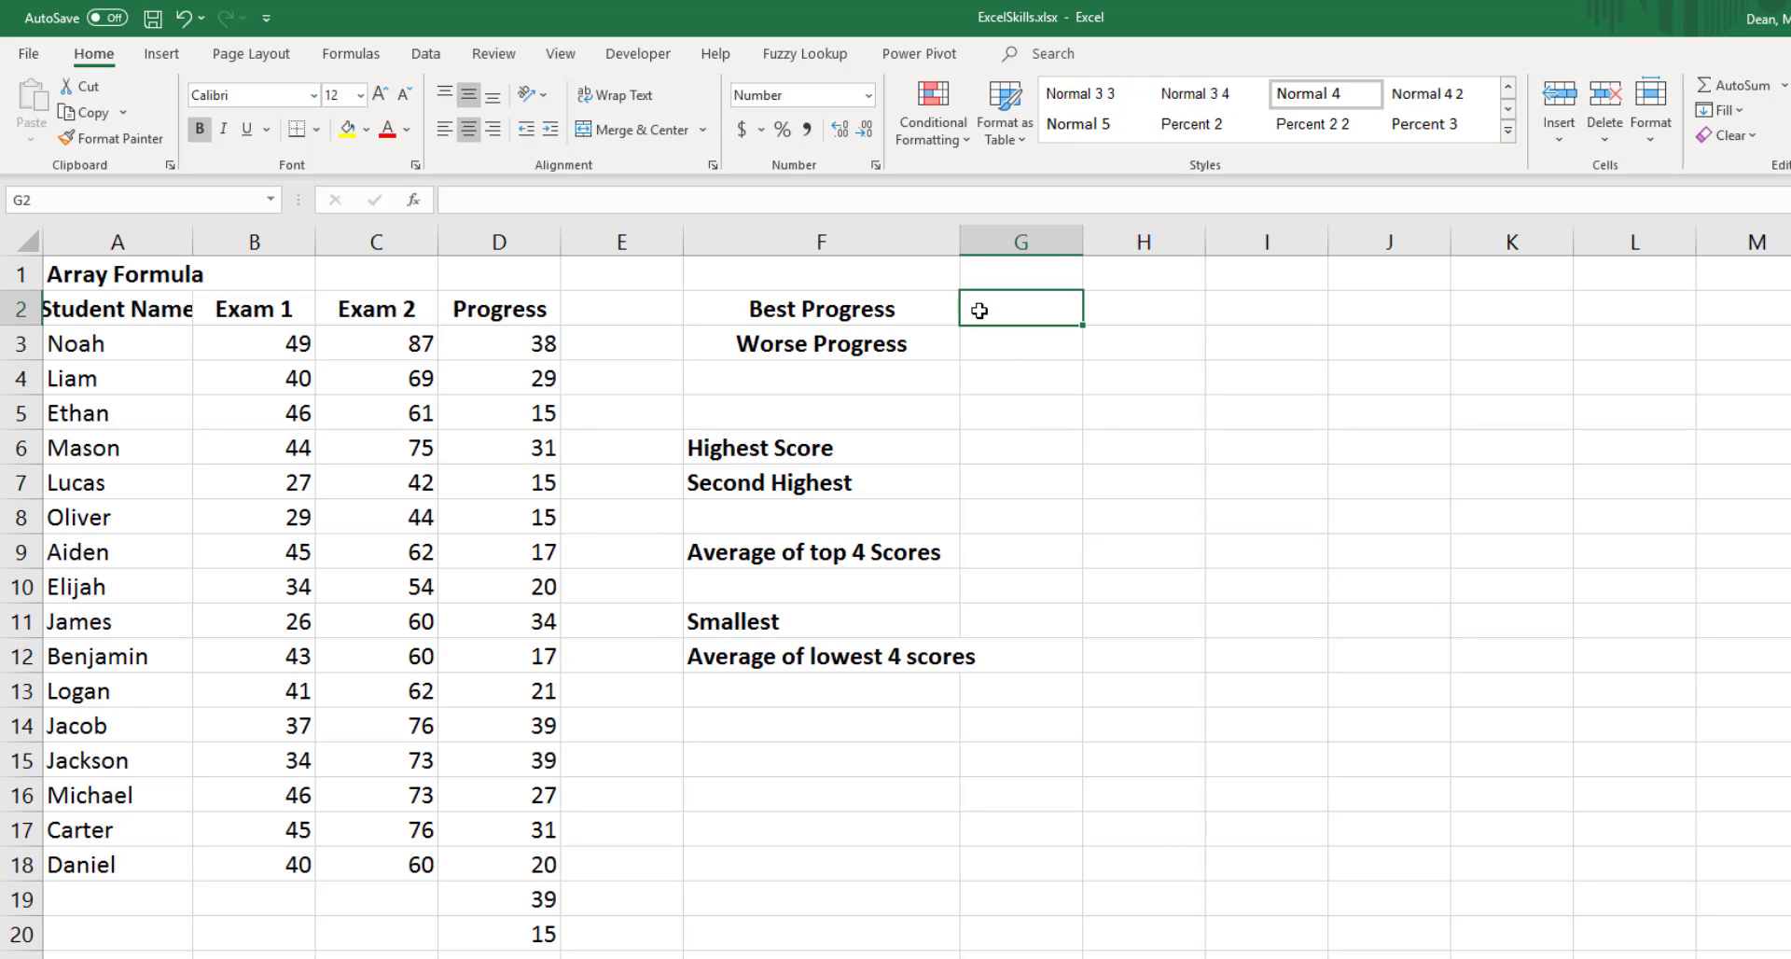
text(=)
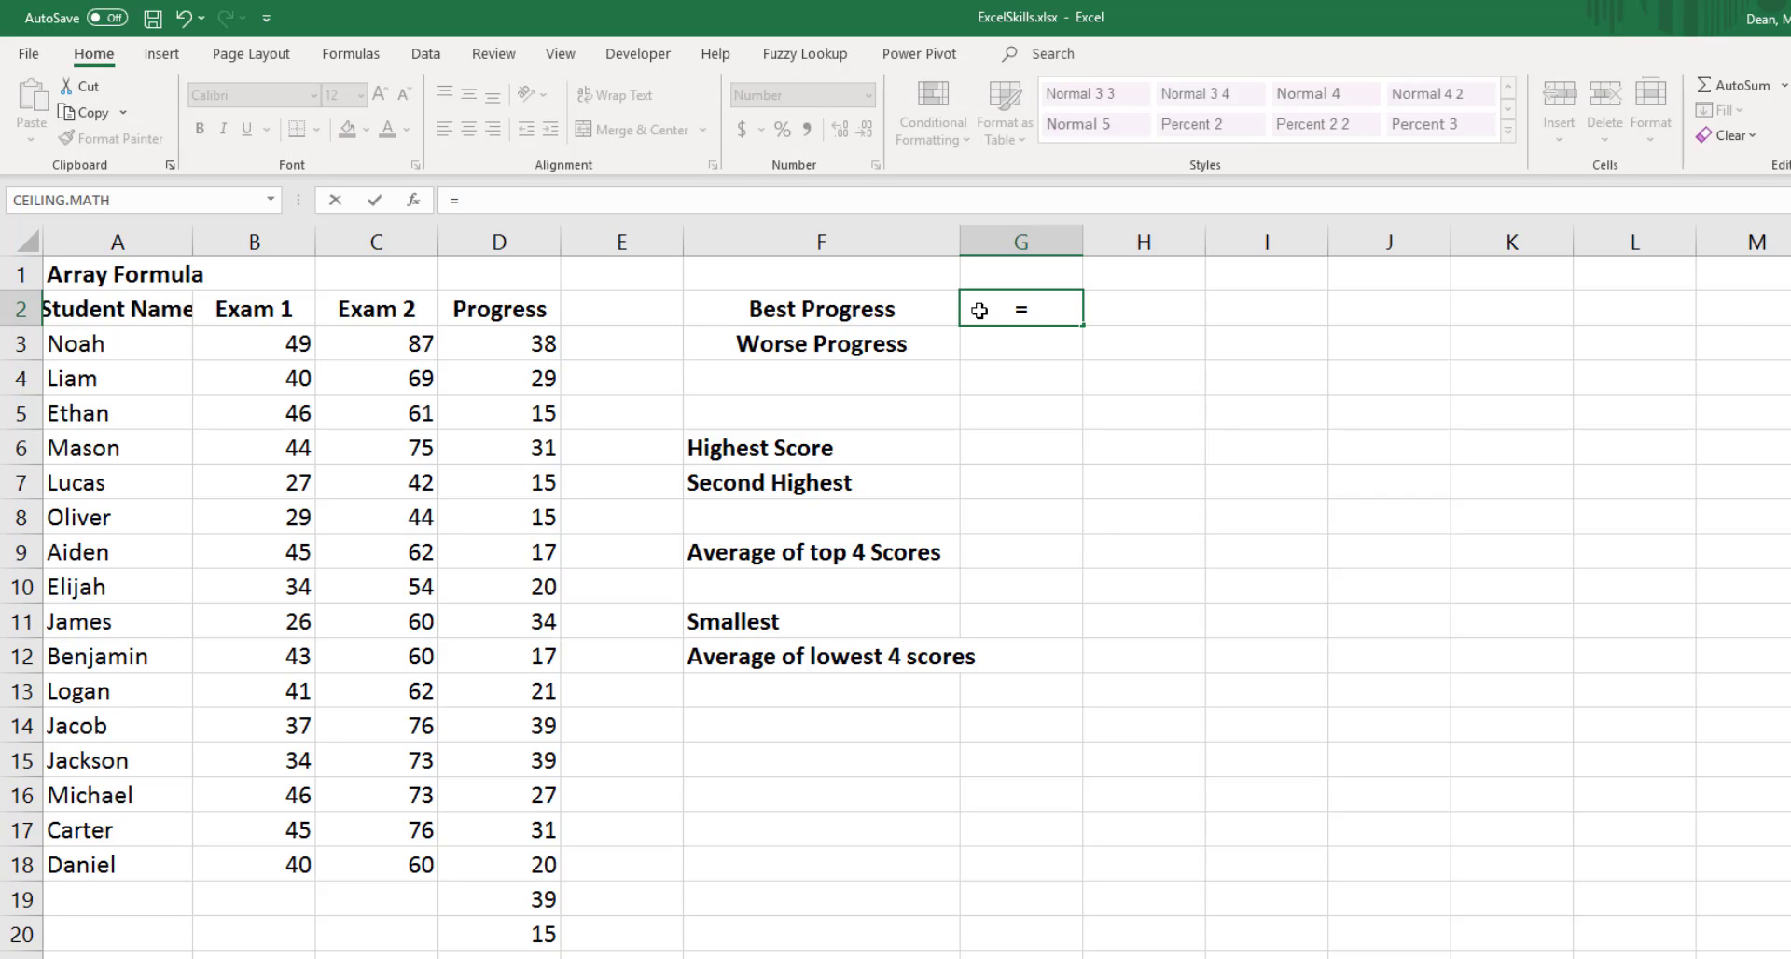
text(maxa)
key(BackSpace)
text(()
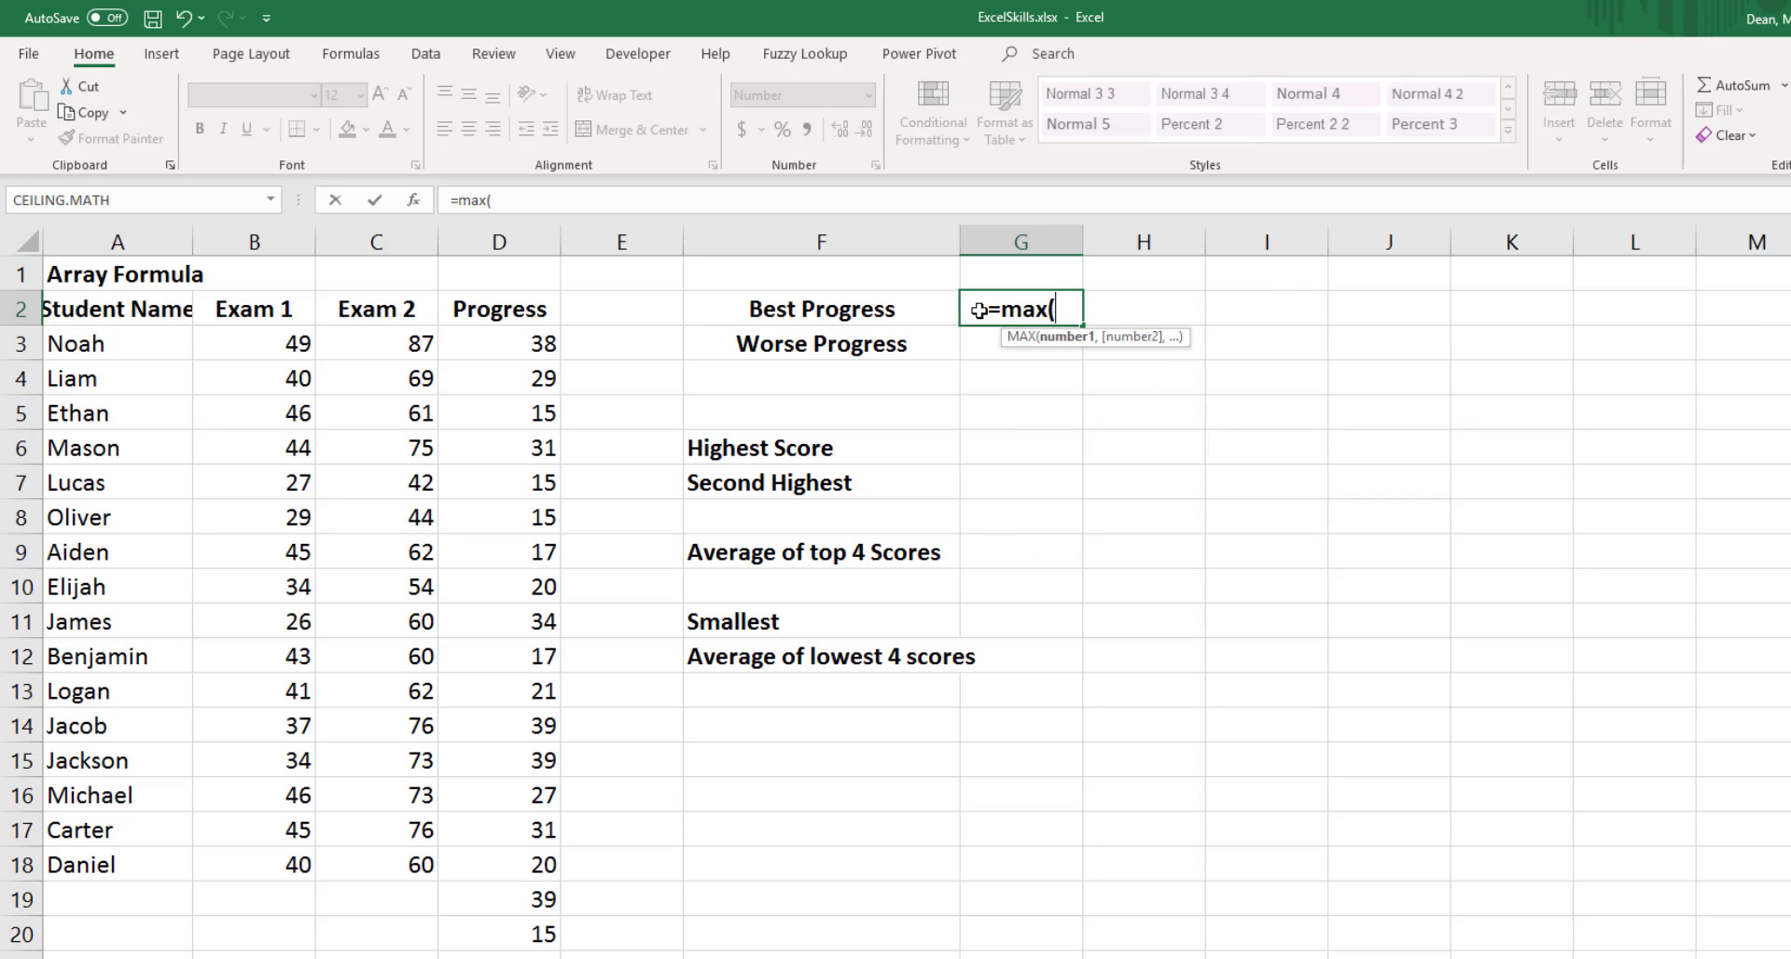
click(395, 344)
drag(394, 367, 426, 860)
text(-)
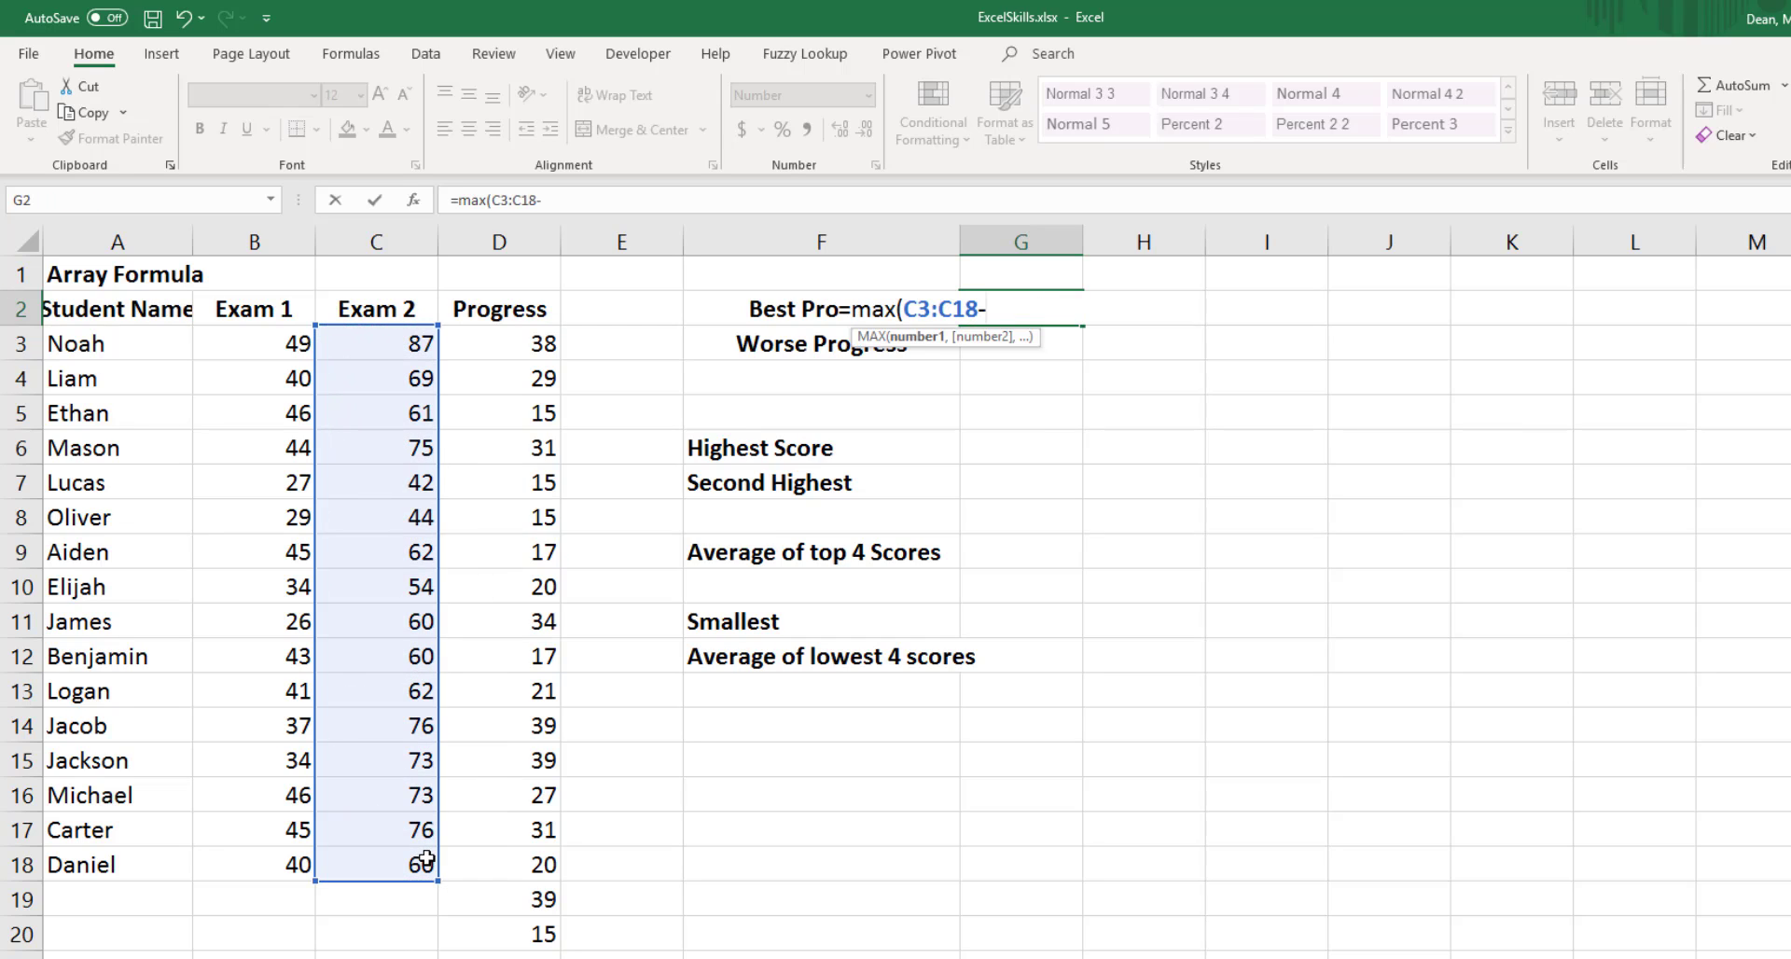
drag(272, 344, 285, 857)
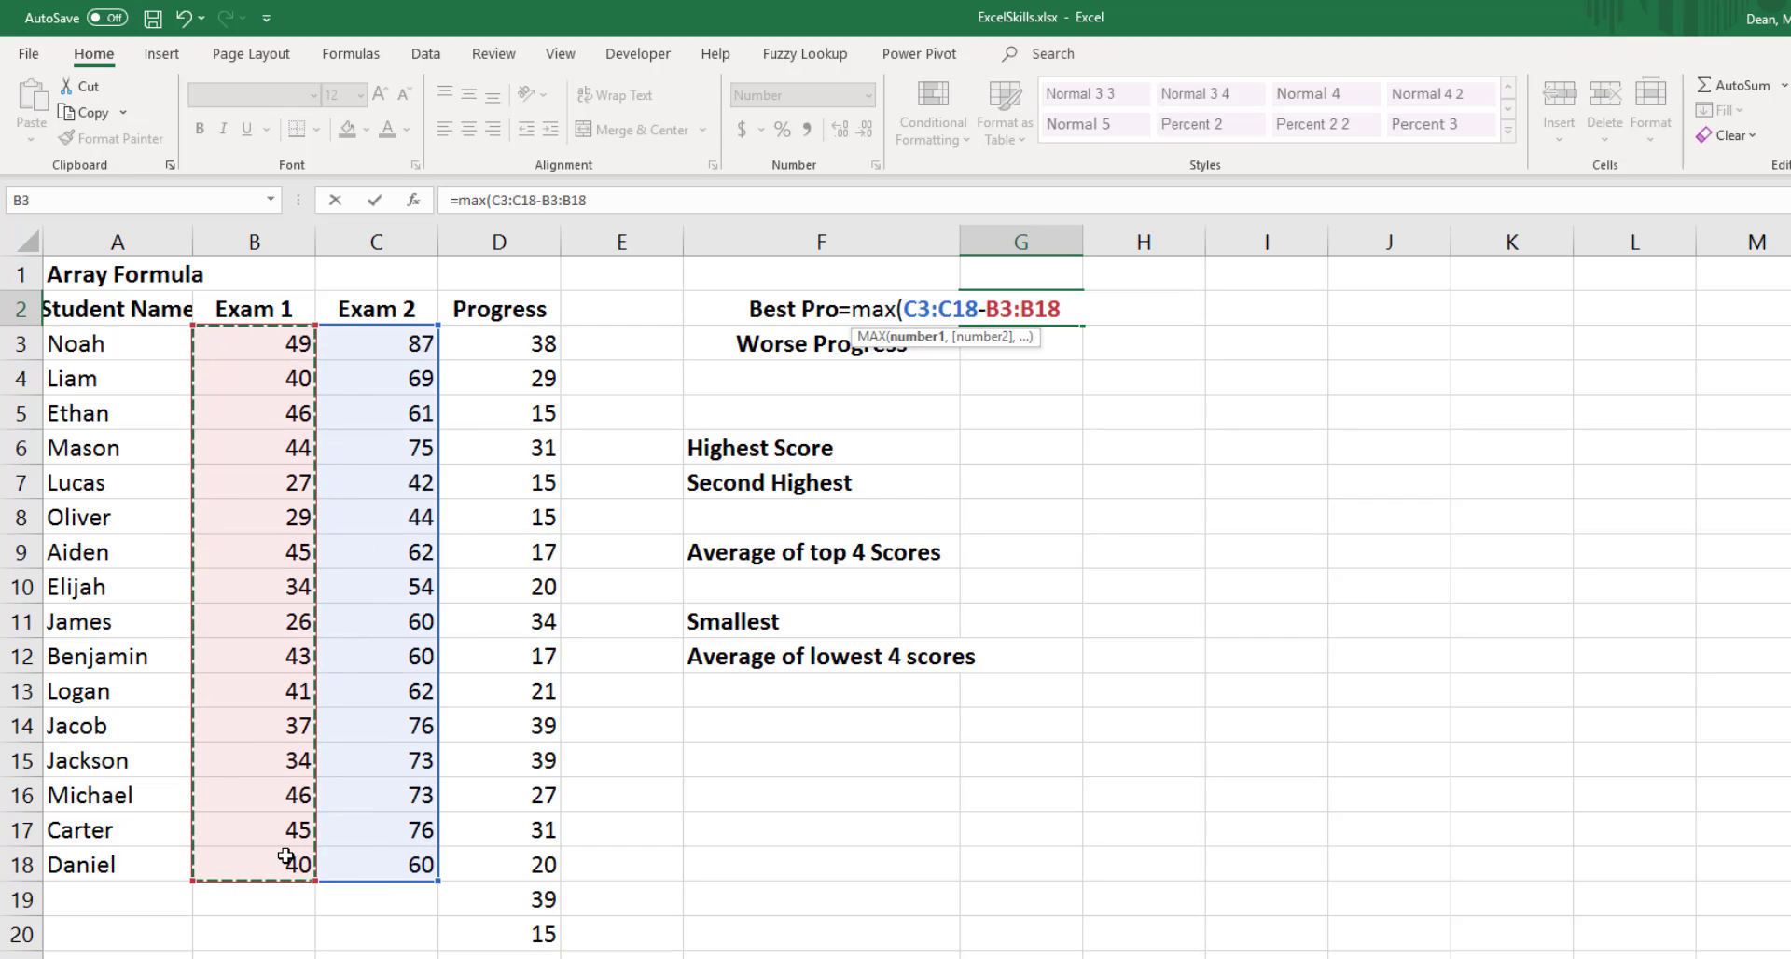
text())
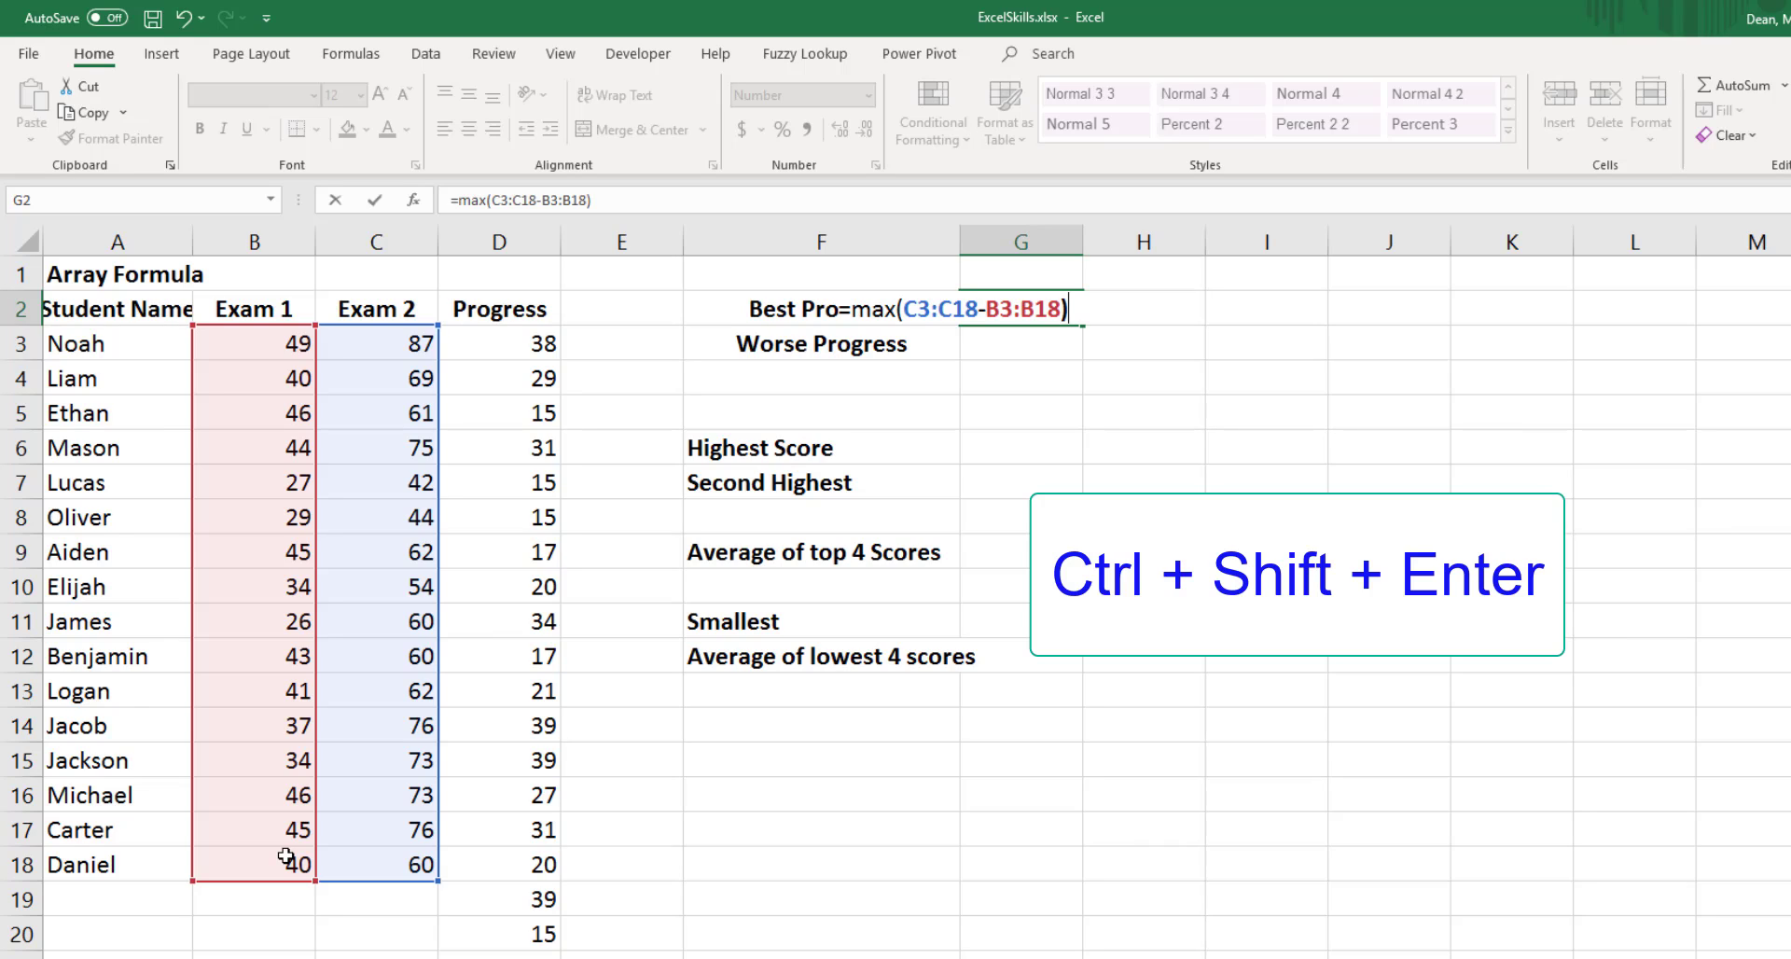
key(ctrl+shift+Return)
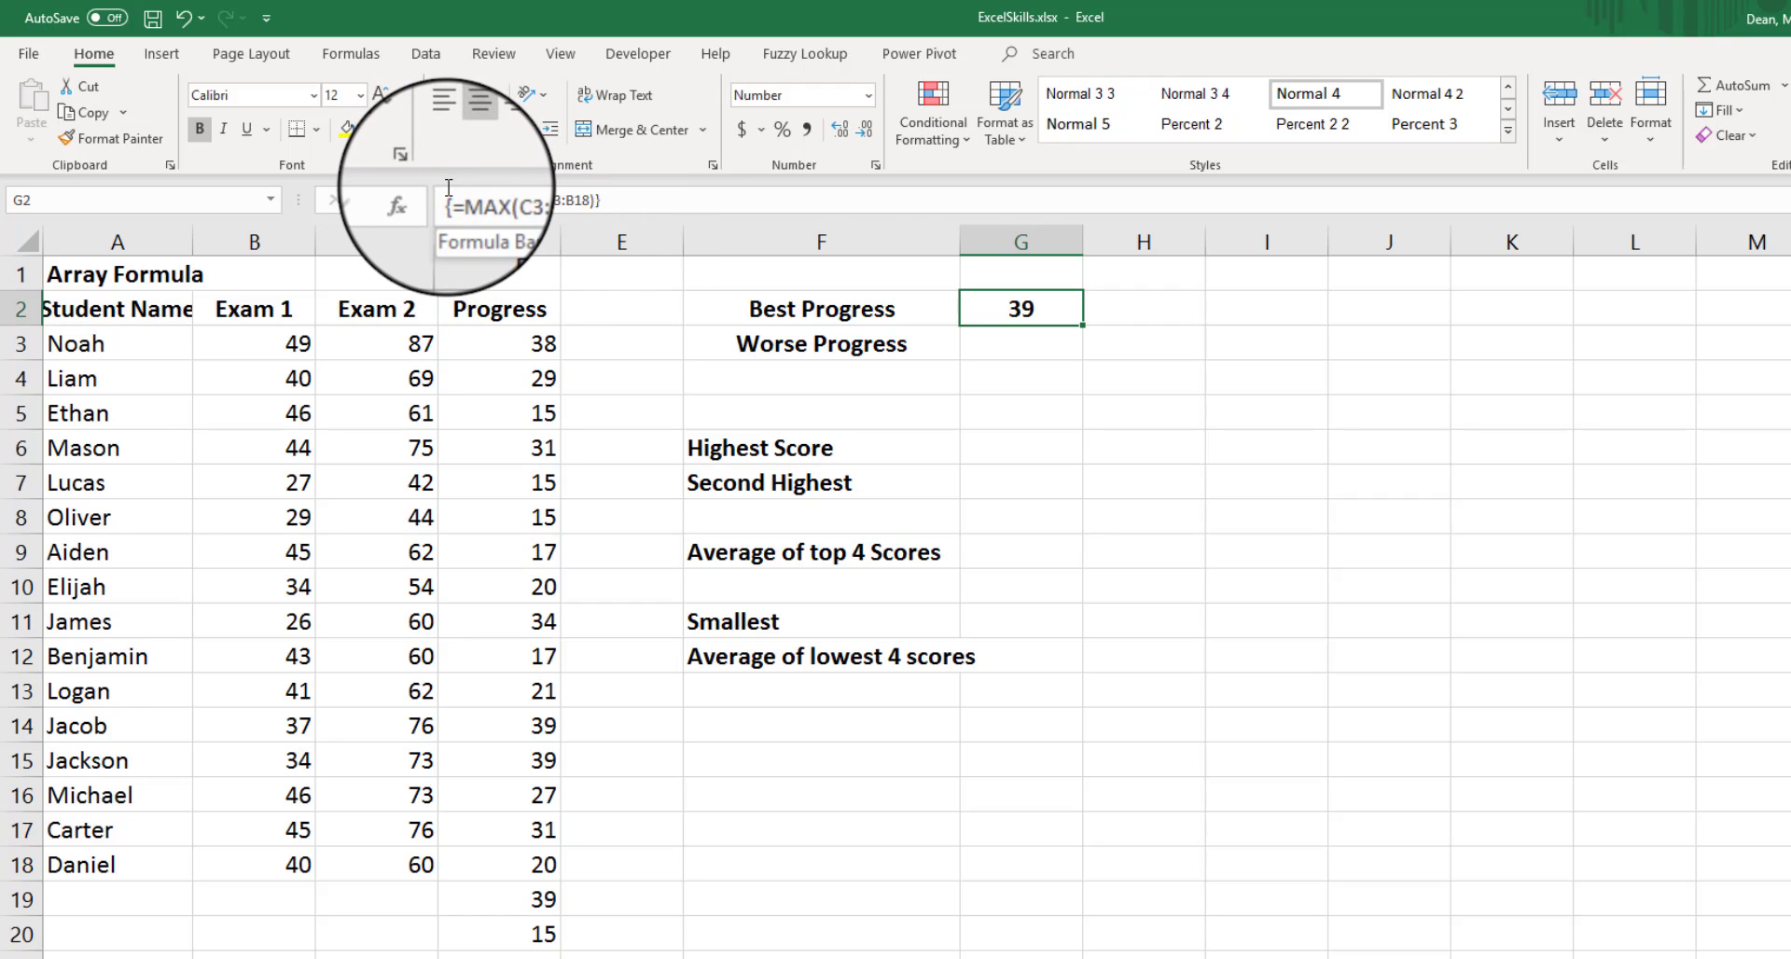
Enter =MIN(C3:C18-B3:B18) as an array formula in G3 to calculate Worse Progress directly from the two exam columns.
double_click(1050, 310)
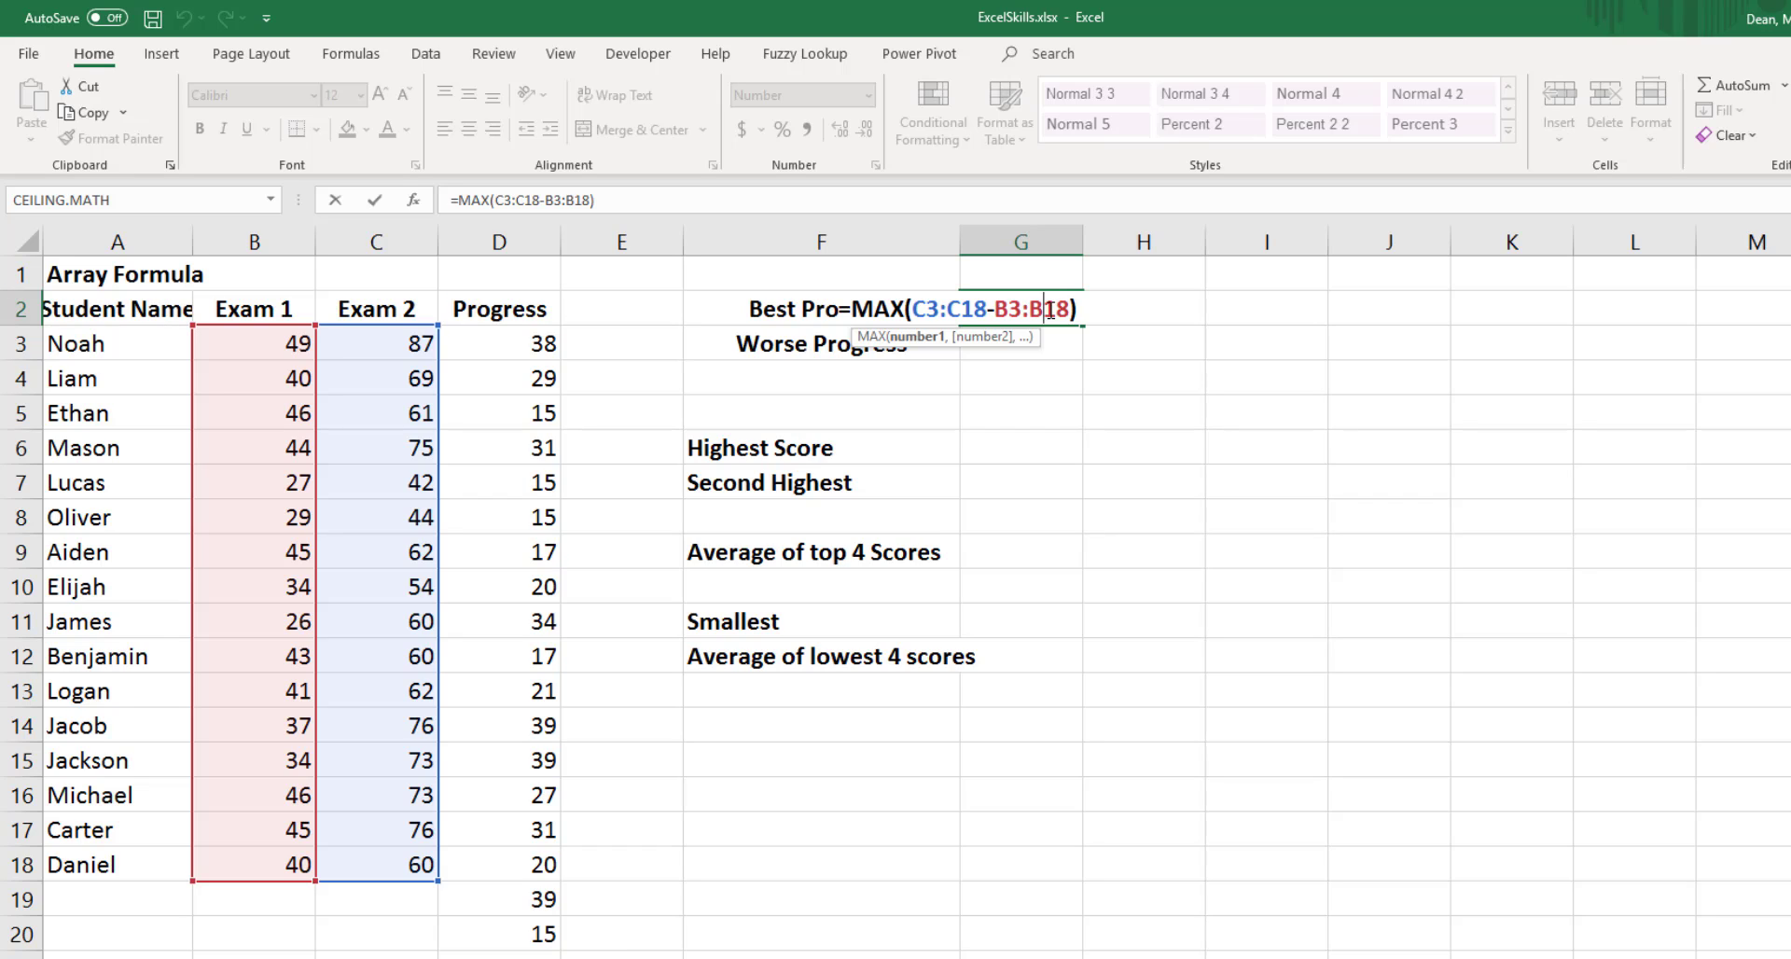
key(ctrl+shift+Return)
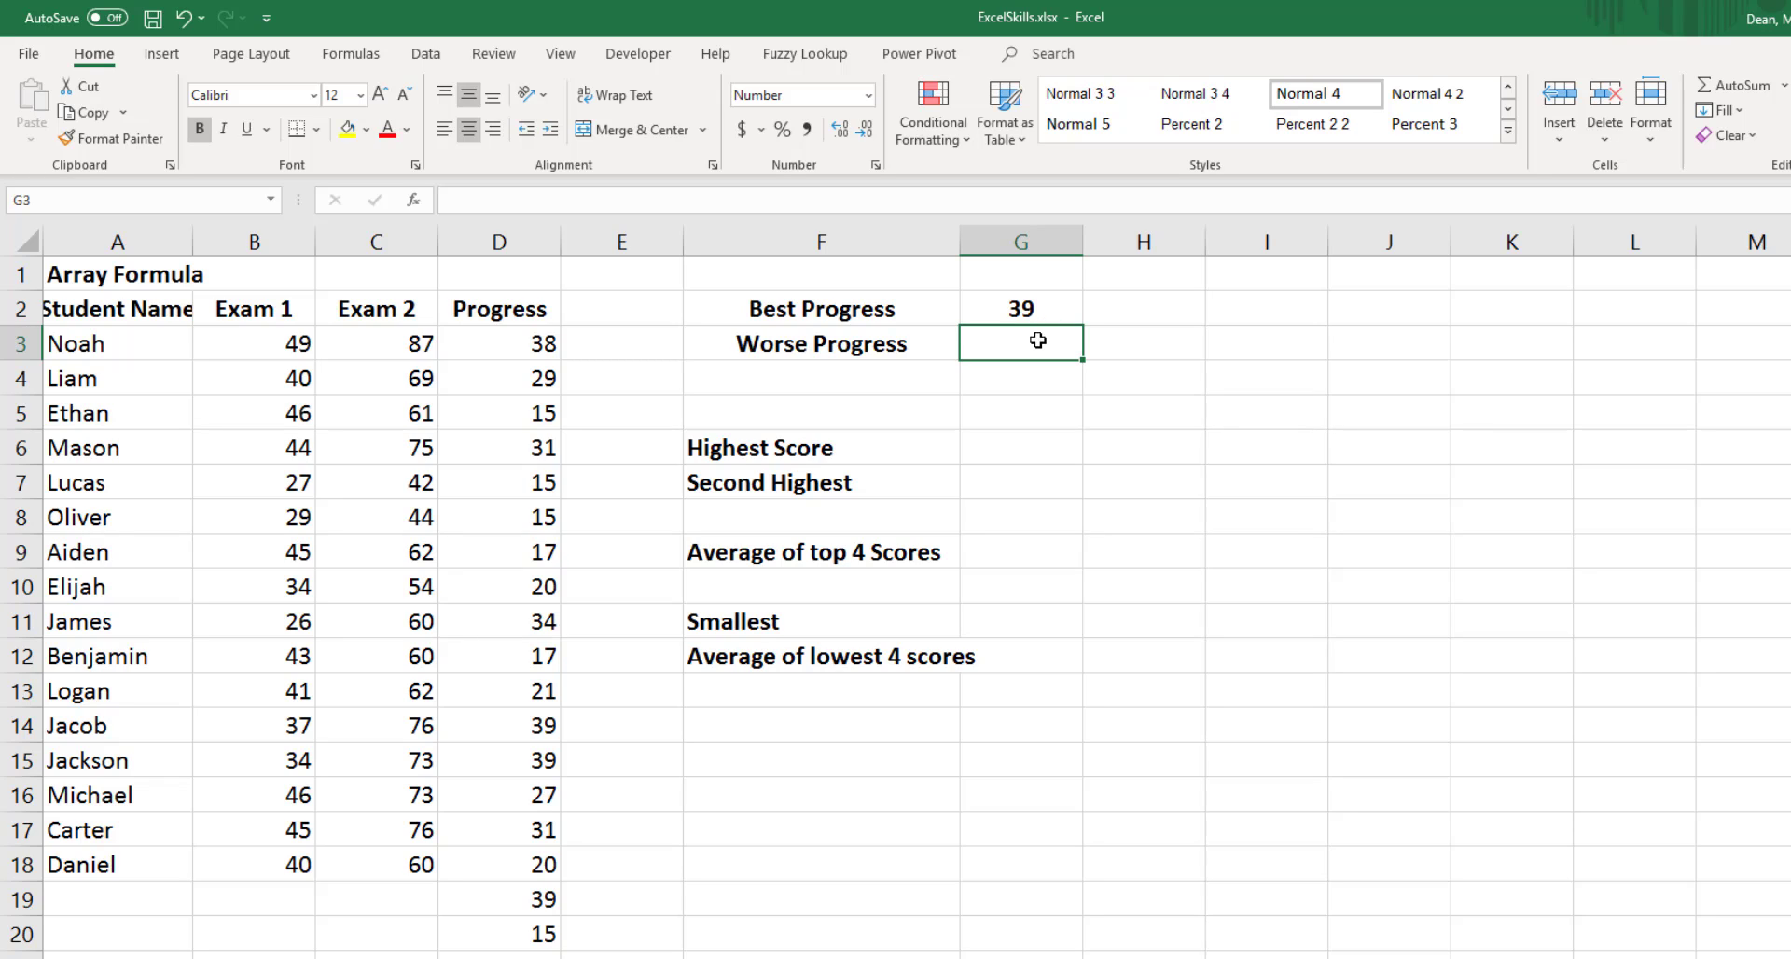
text(=min()
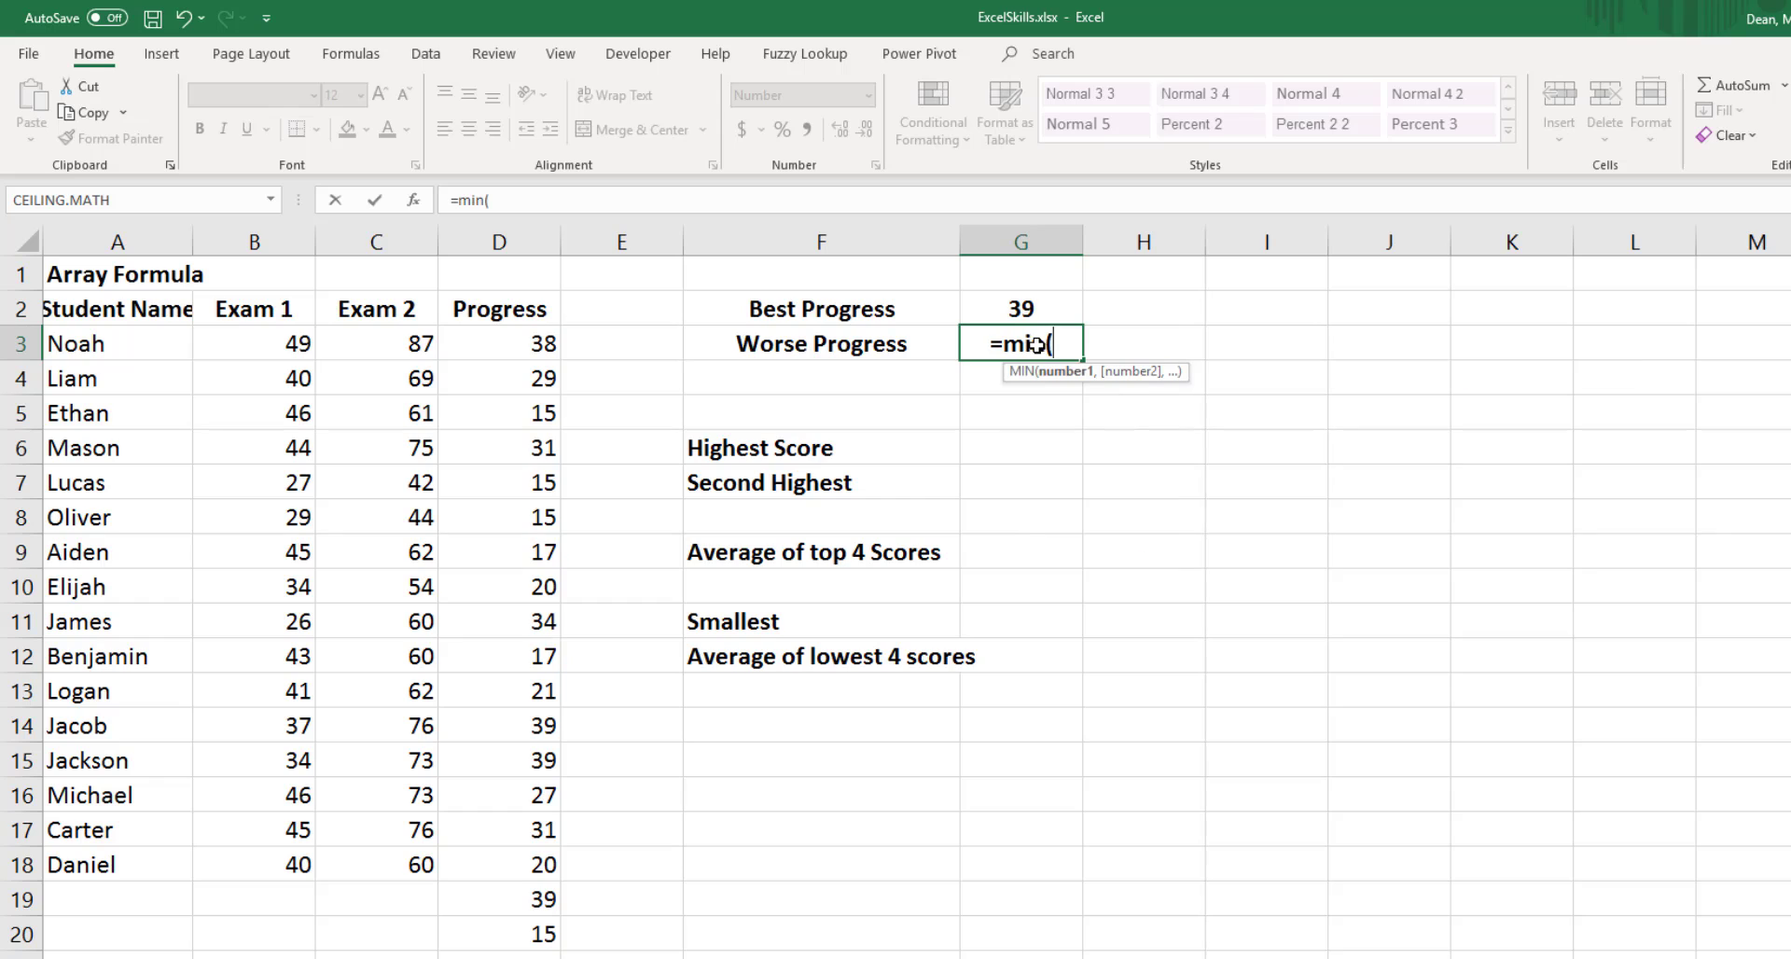
drag(424, 340, 428, 857)
text(-)
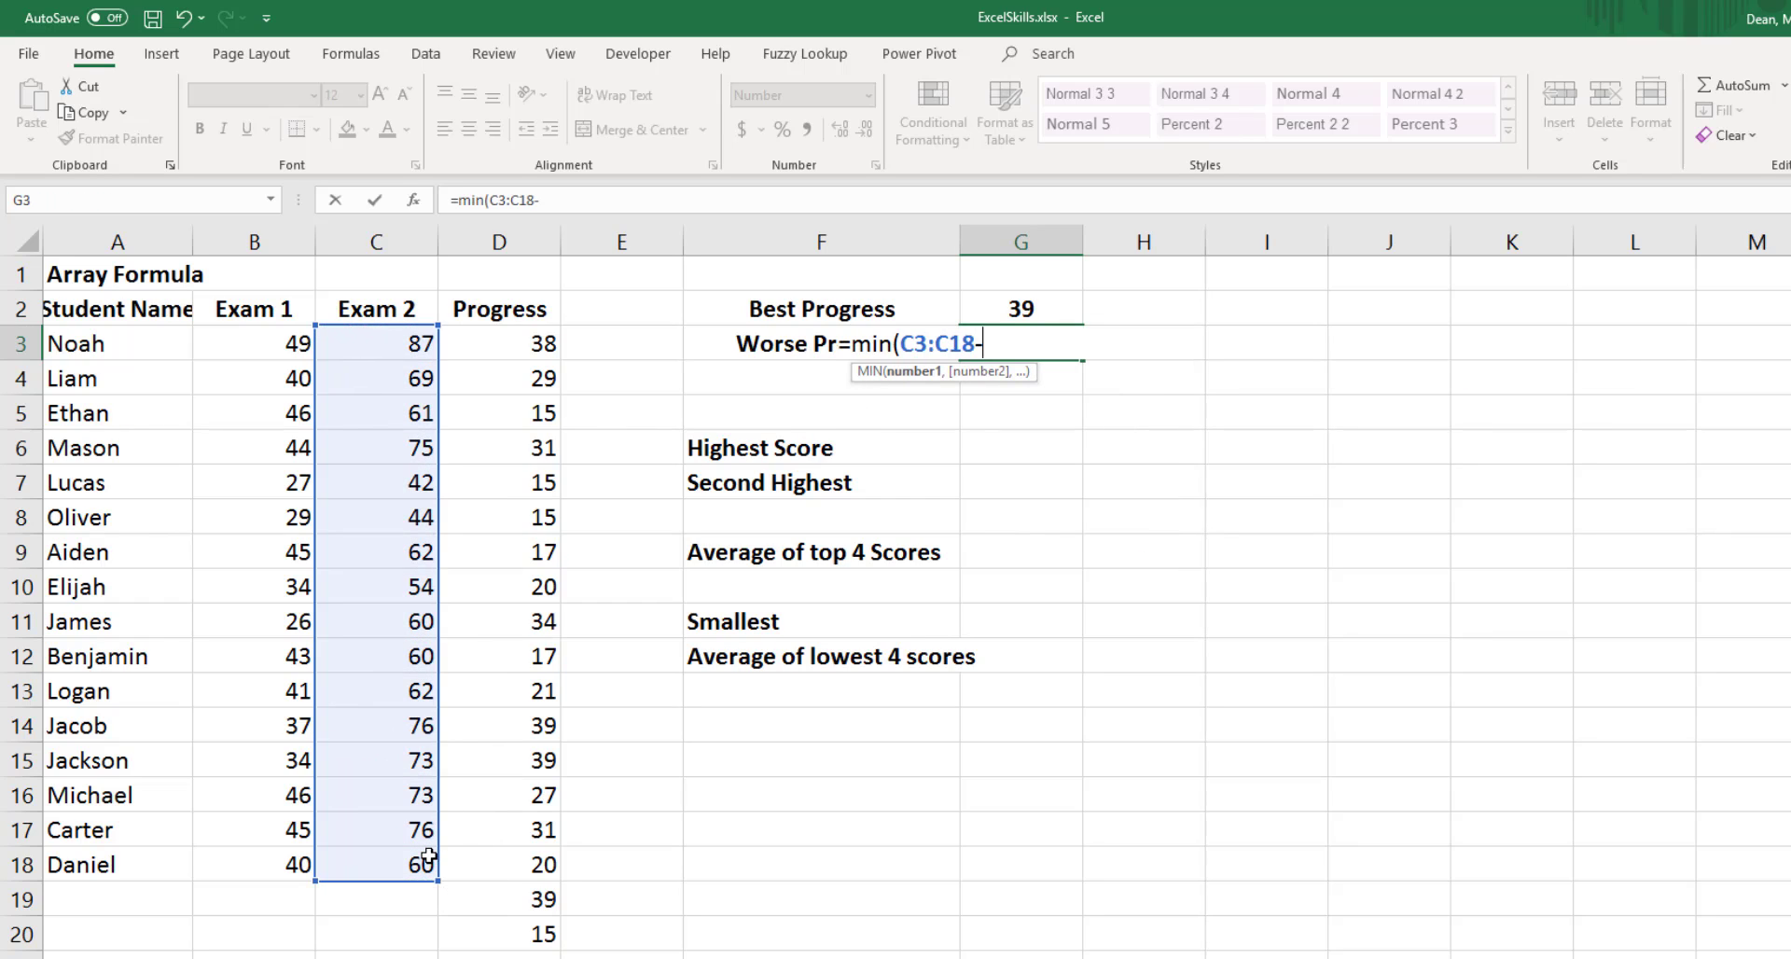
drag(284, 342, 306, 866)
text())
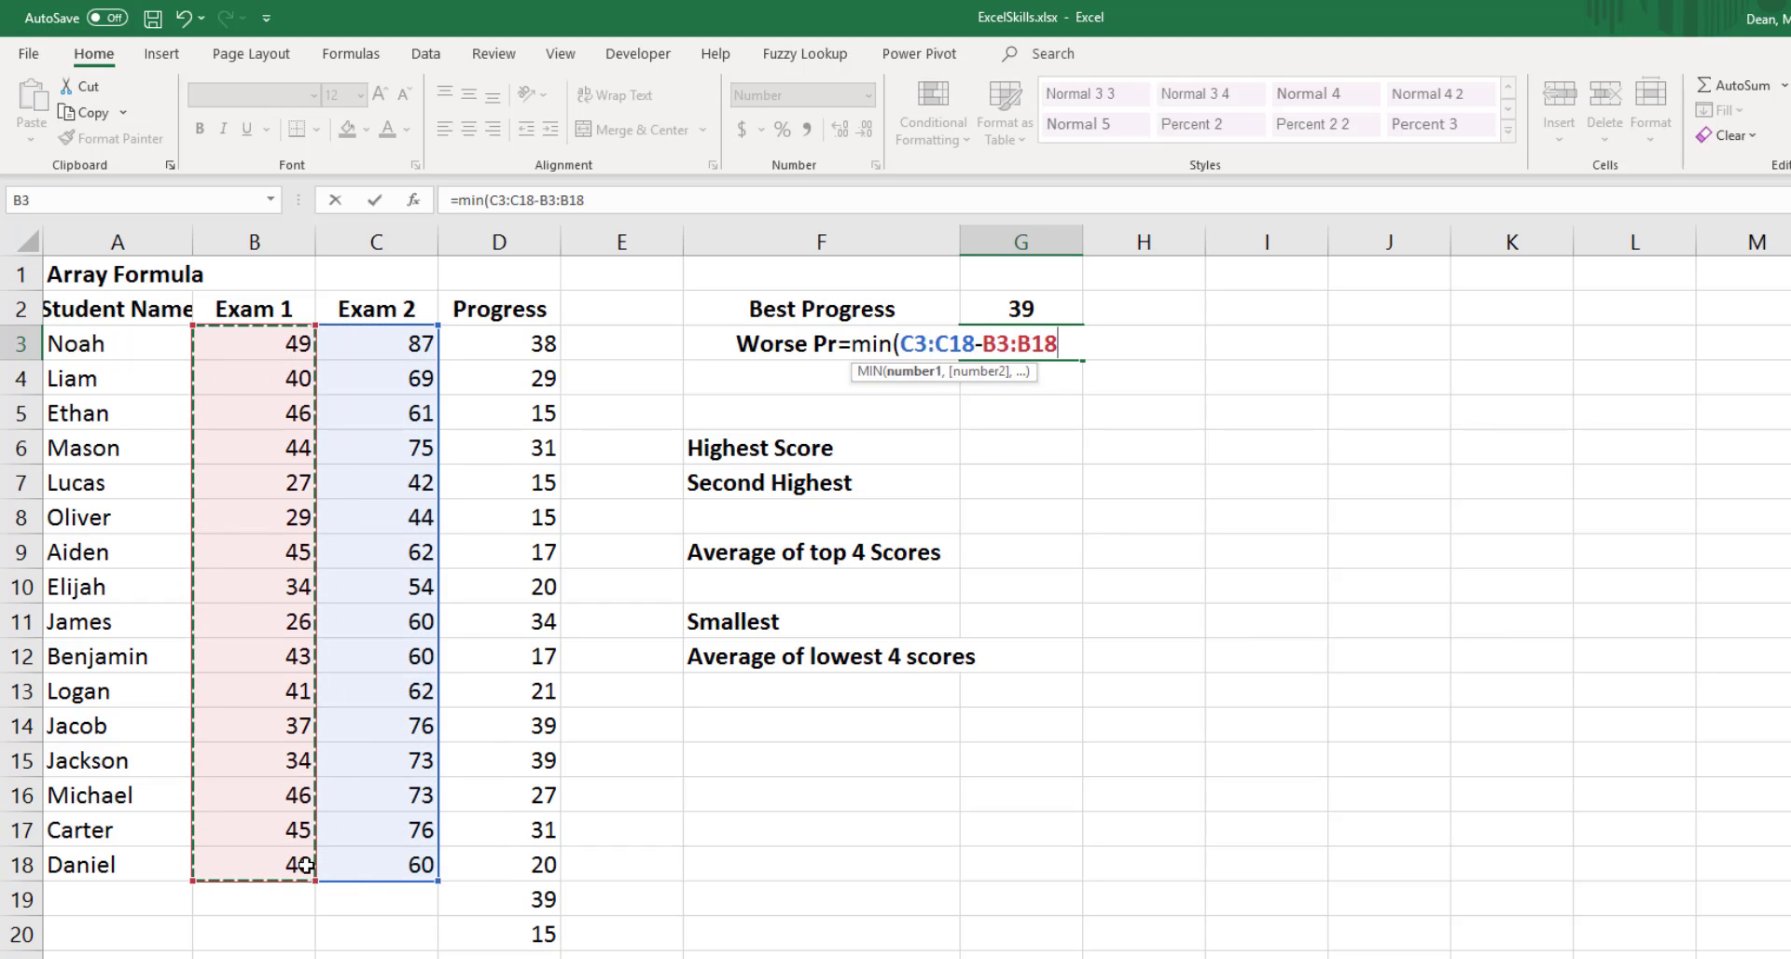
key(ctrl+shift+Return)
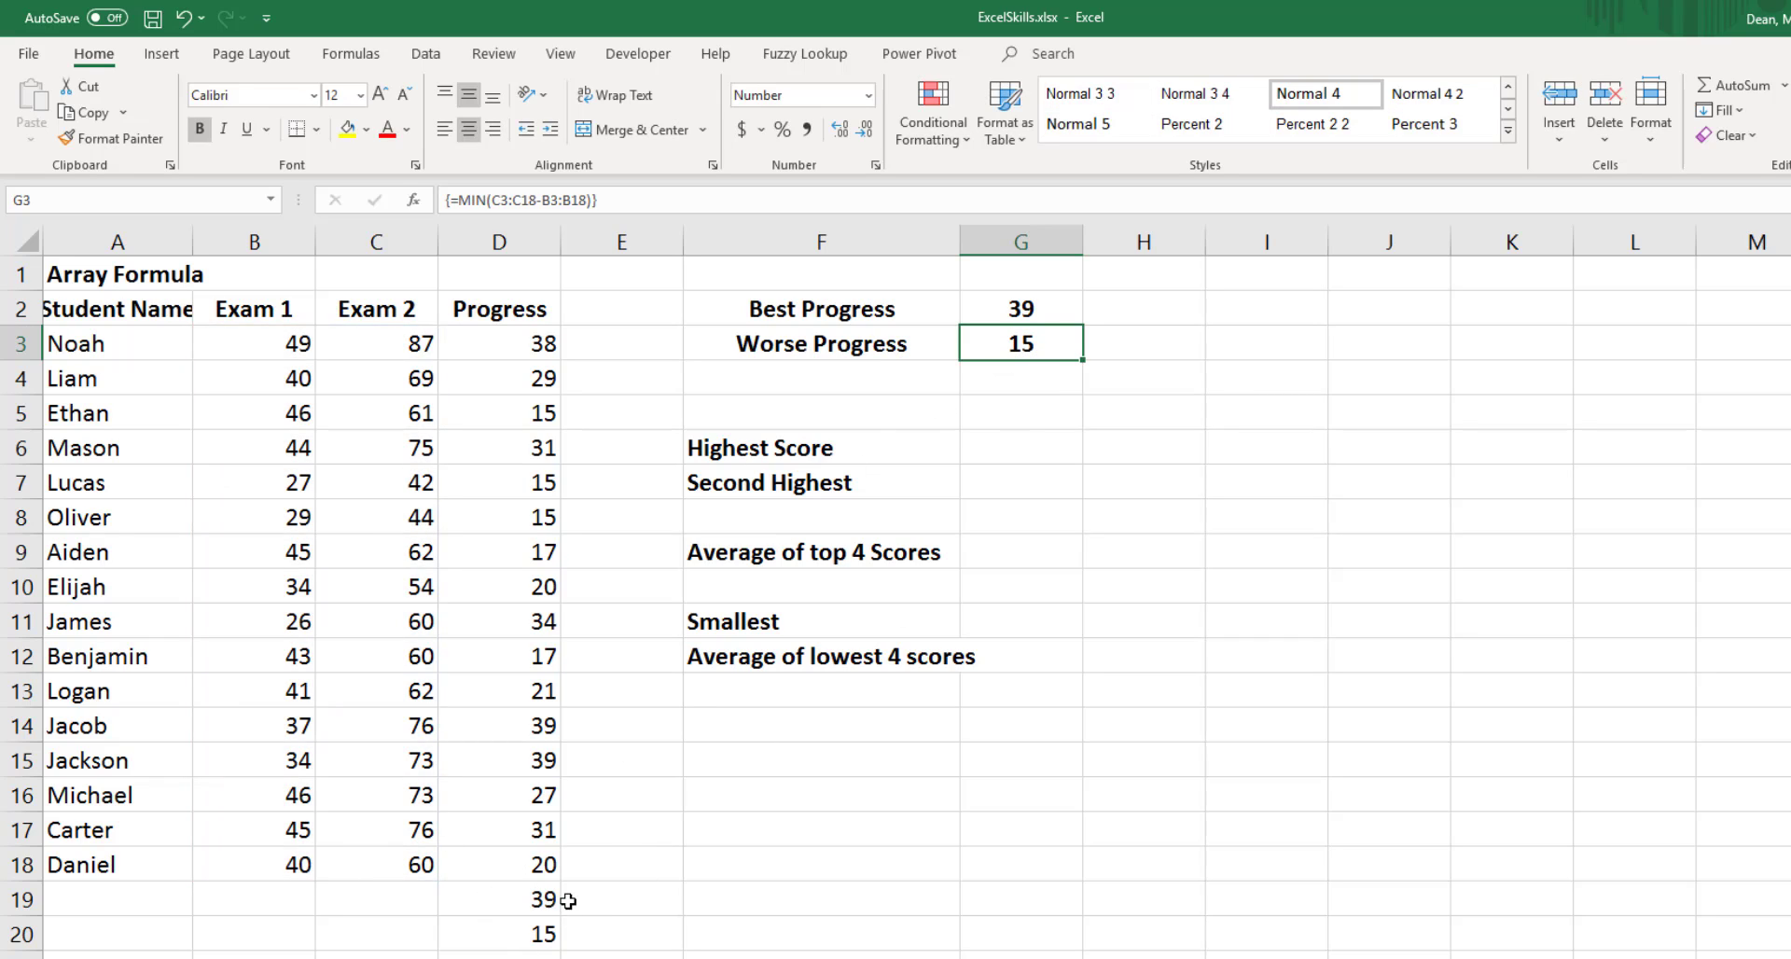
double_click(1055, 344)
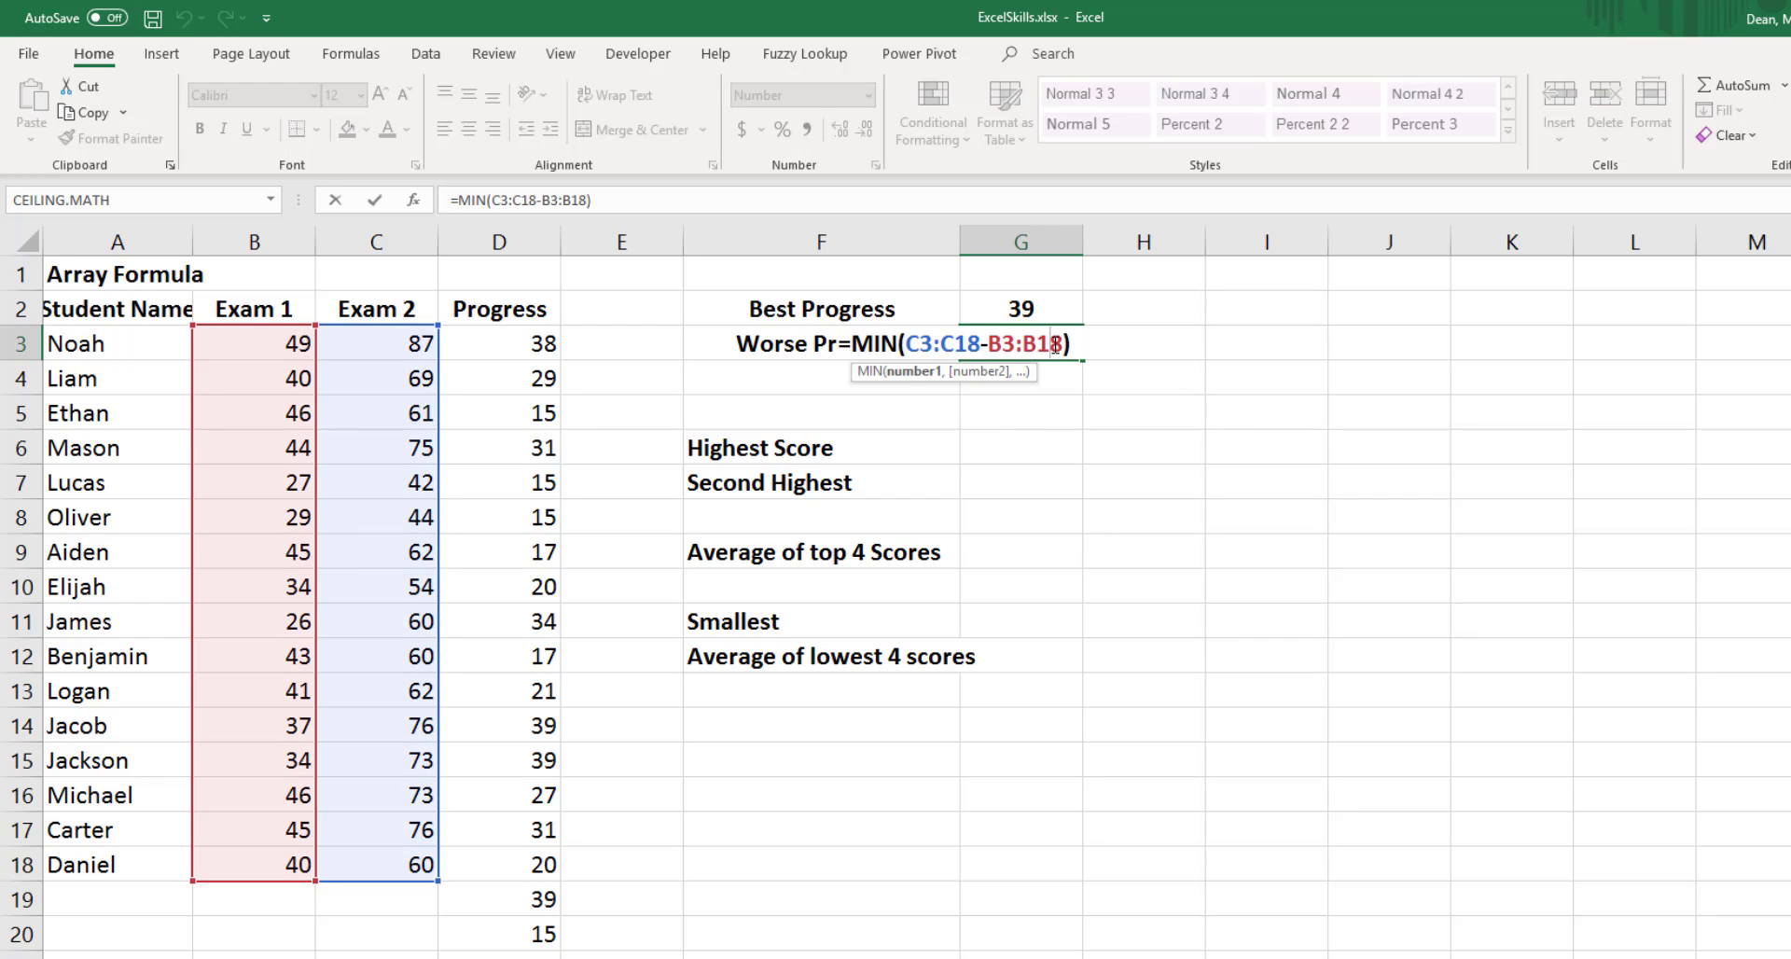
key(ctrl+shift+Return)
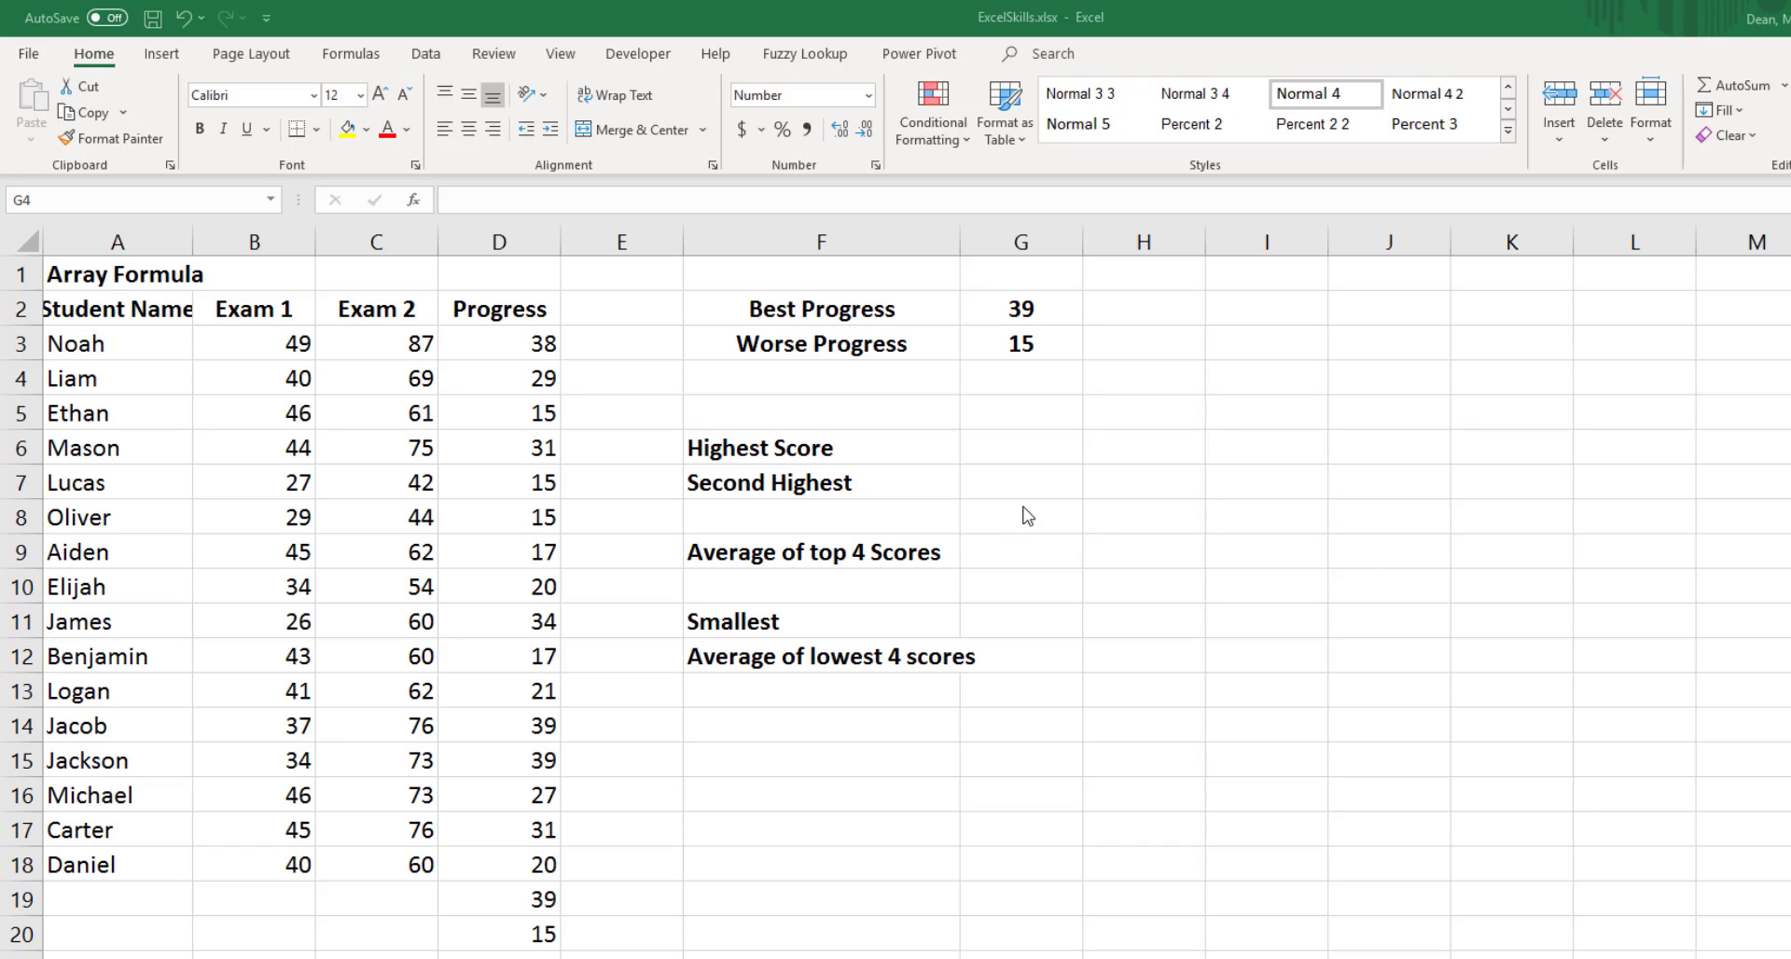
Find the highest Exam 2 score in G6 with the formula =LARGE(C3:C18,1), and check it against the Exam 2 column.
click(985, 443)
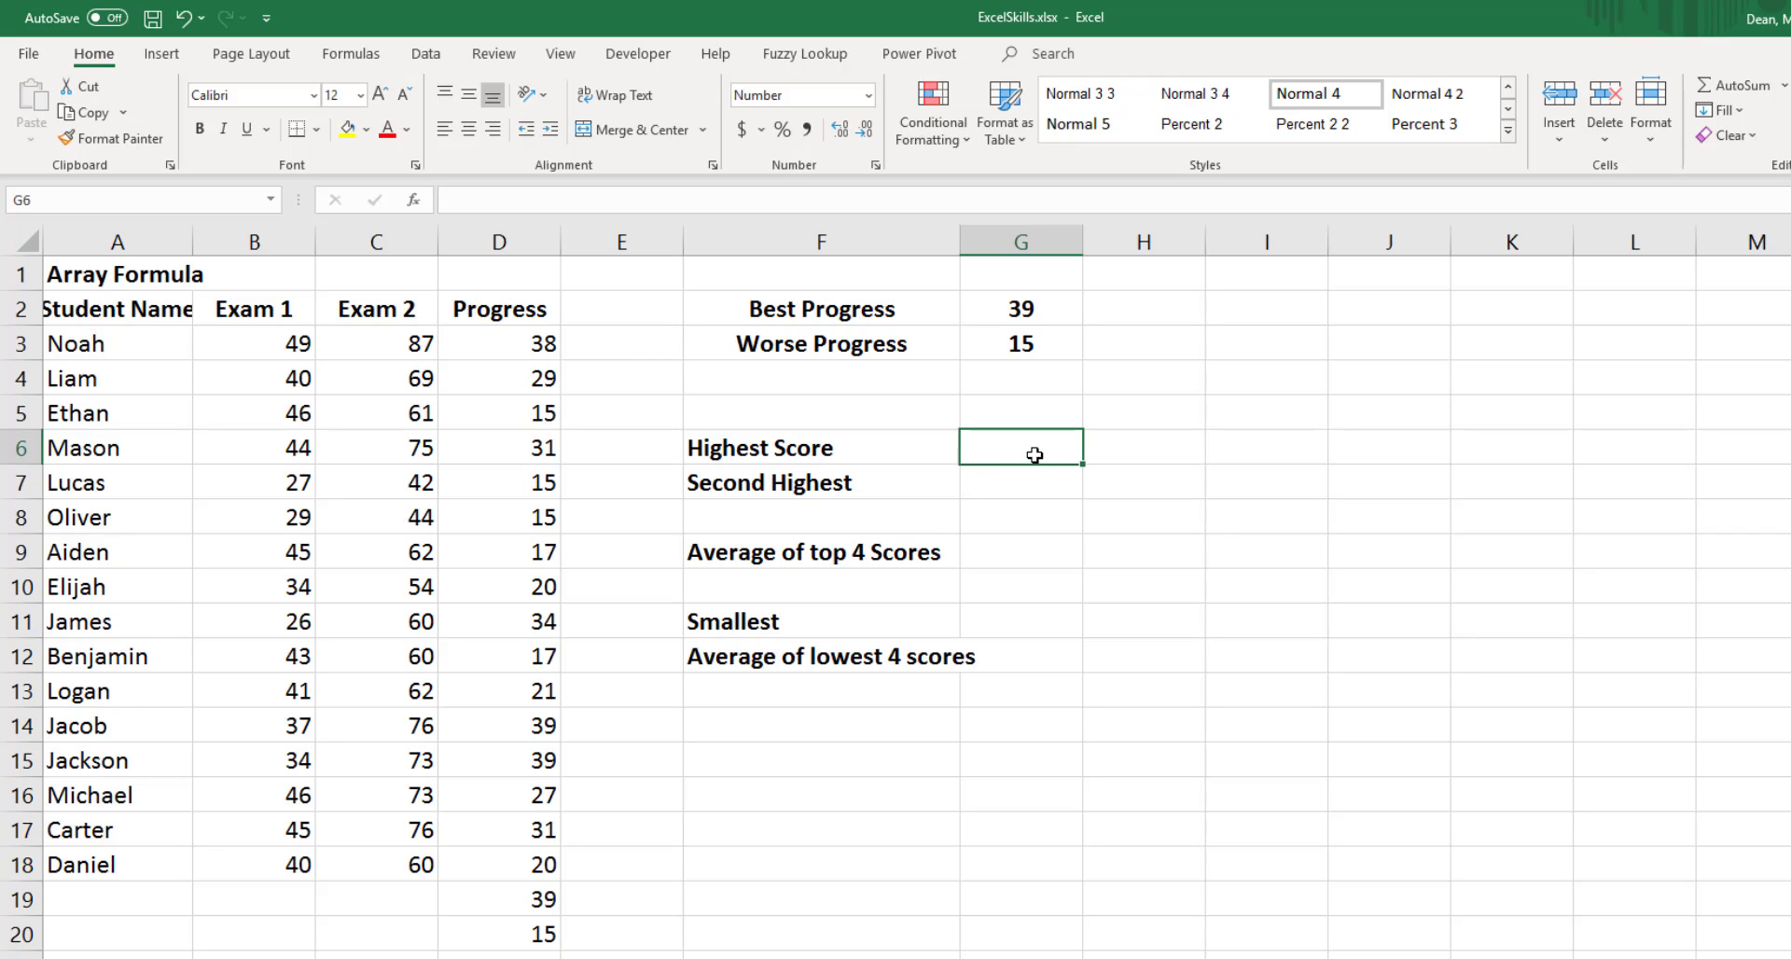
text(=)
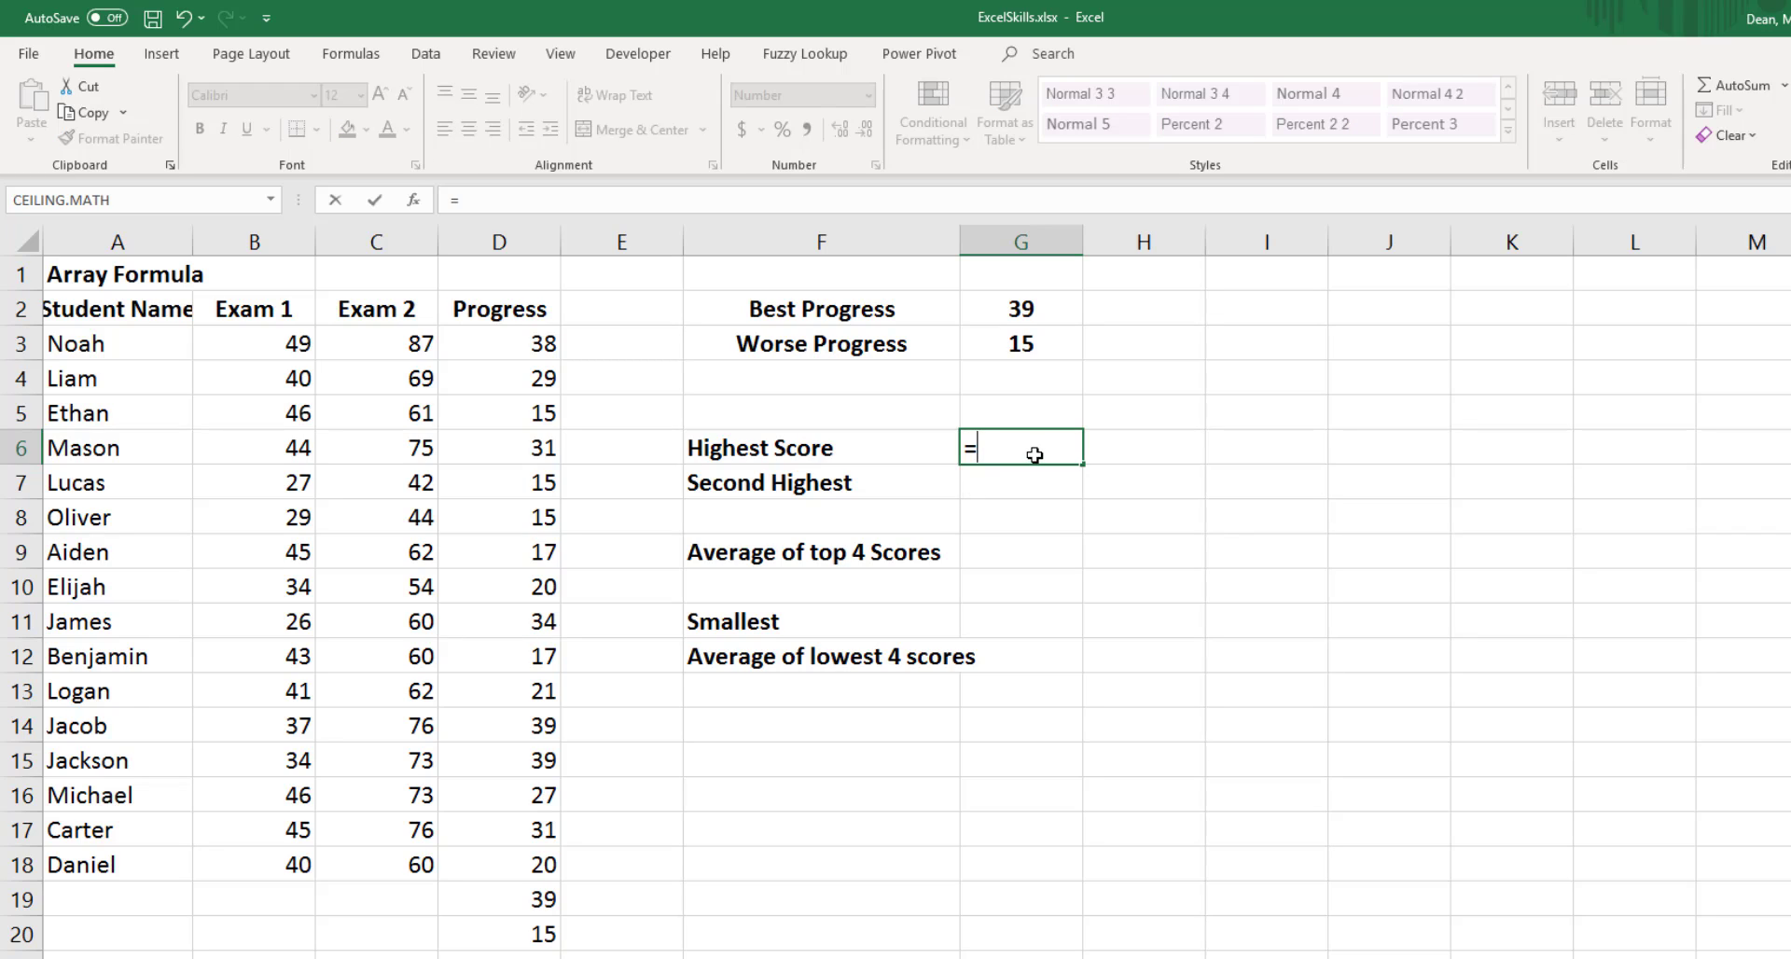
text(large()
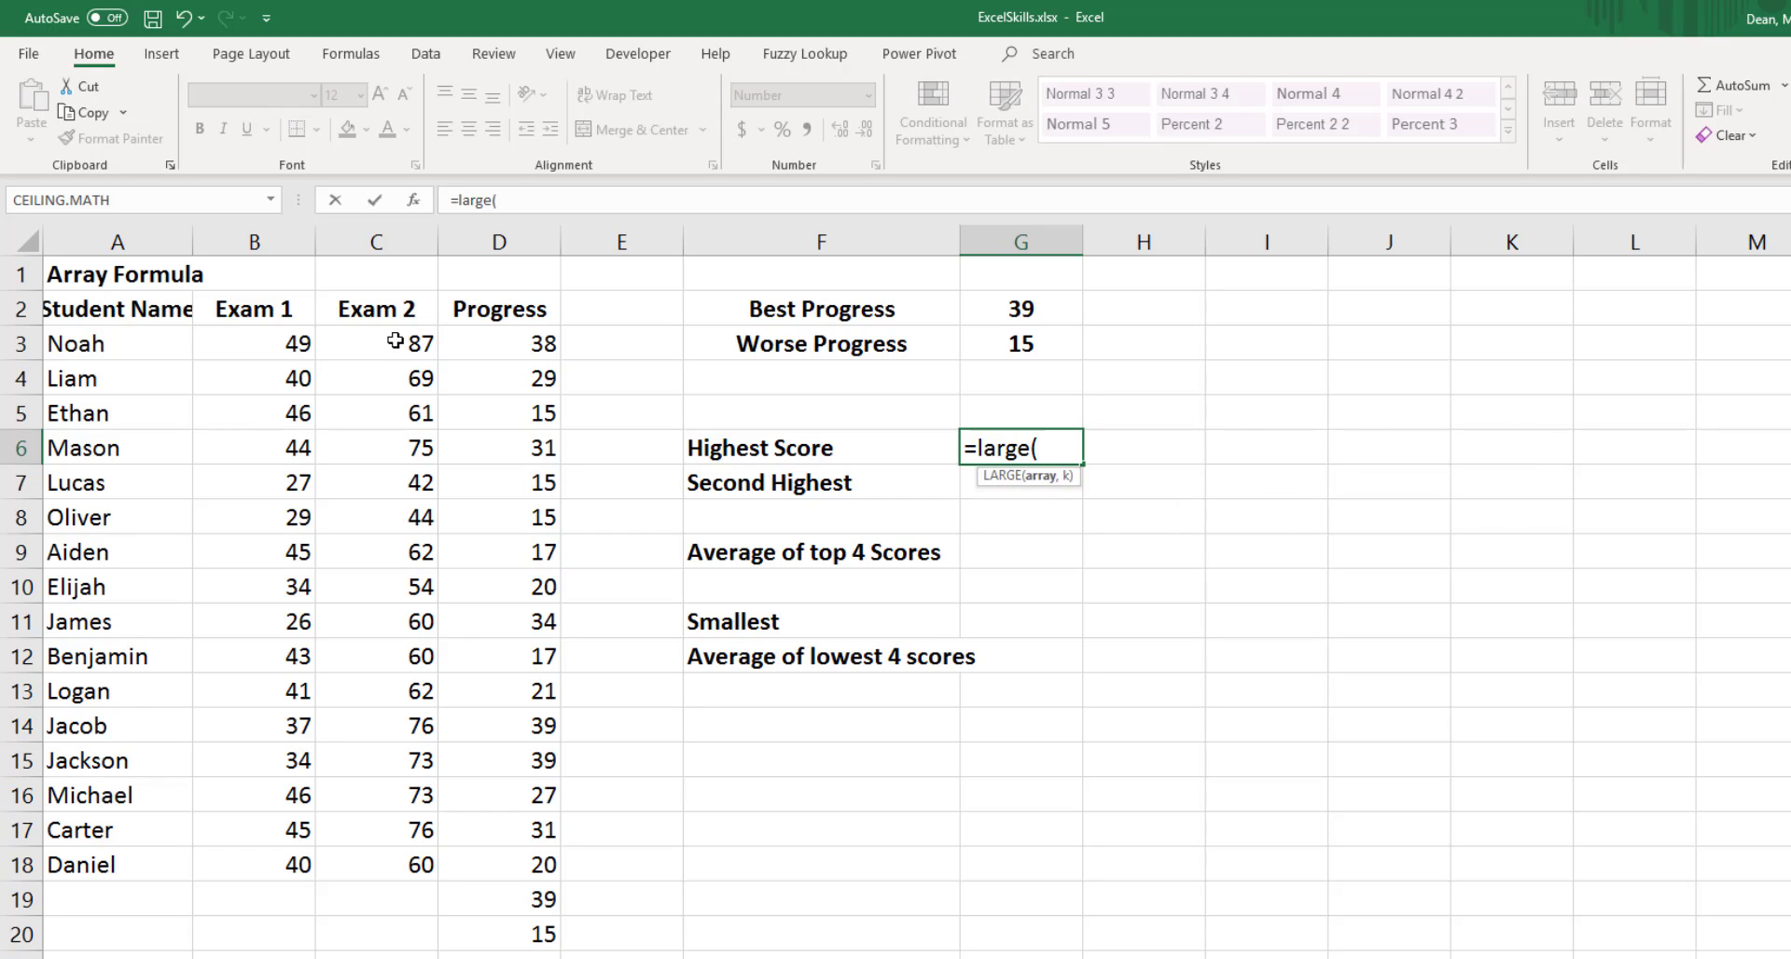
drag(398, 341, 415, 858)
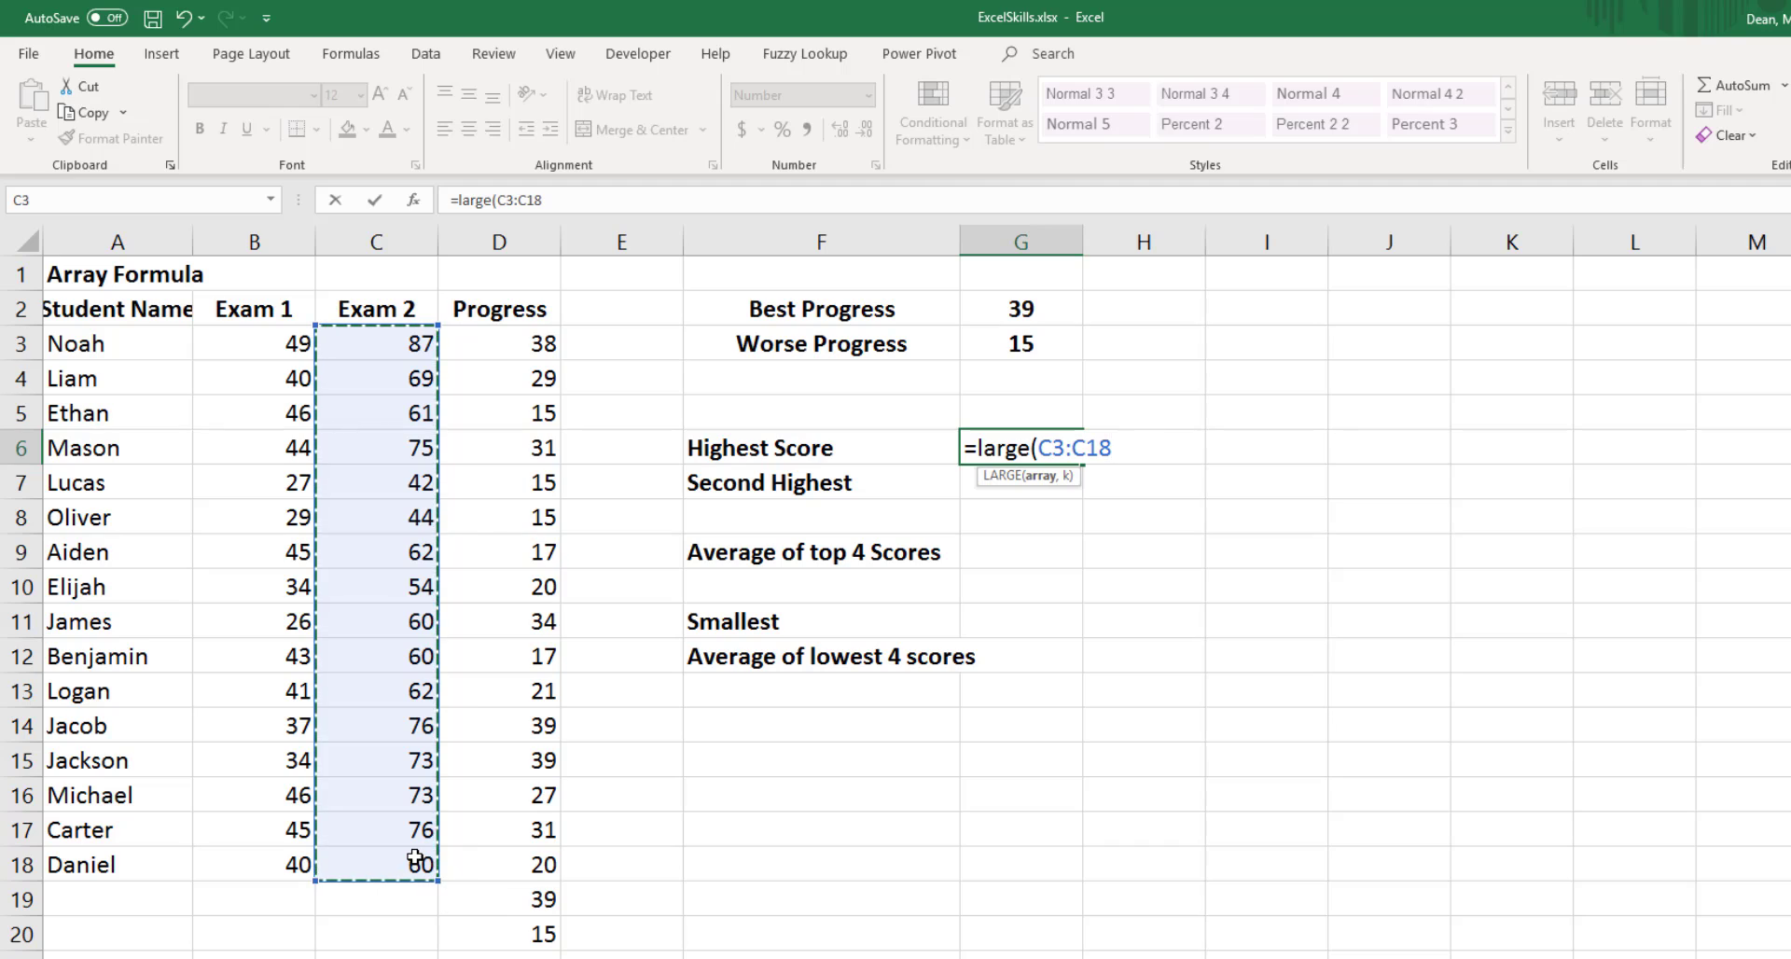
text(,)
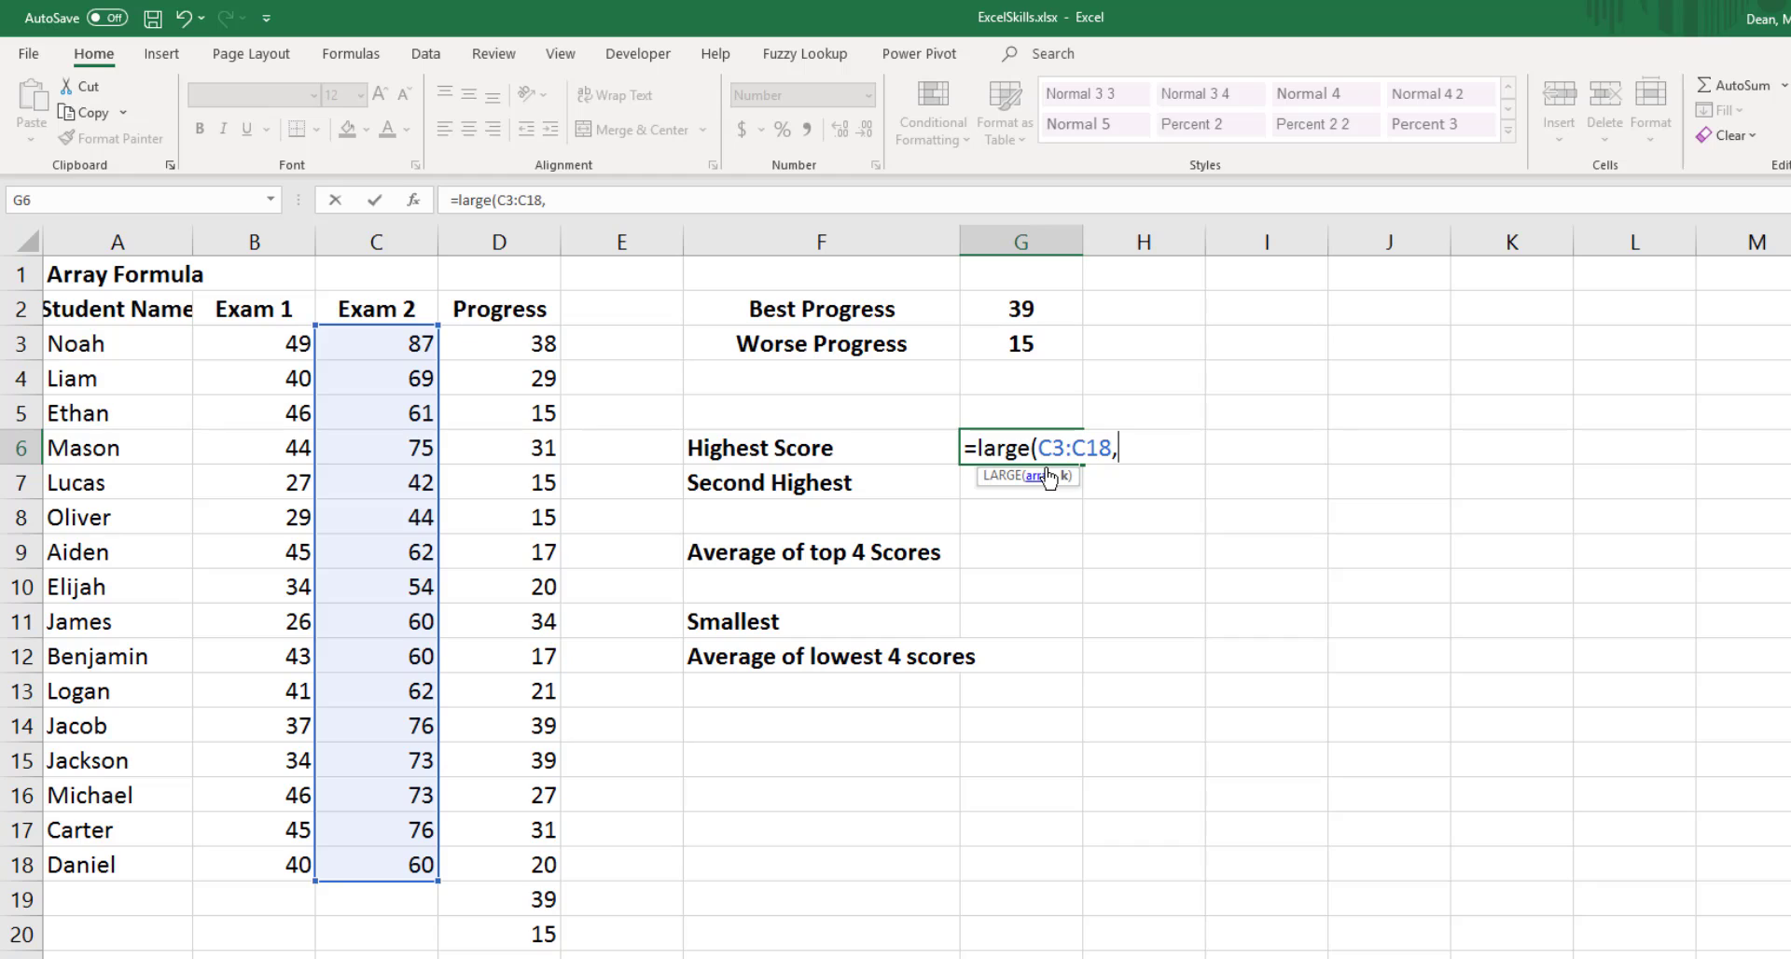
text(1))
key(Return)
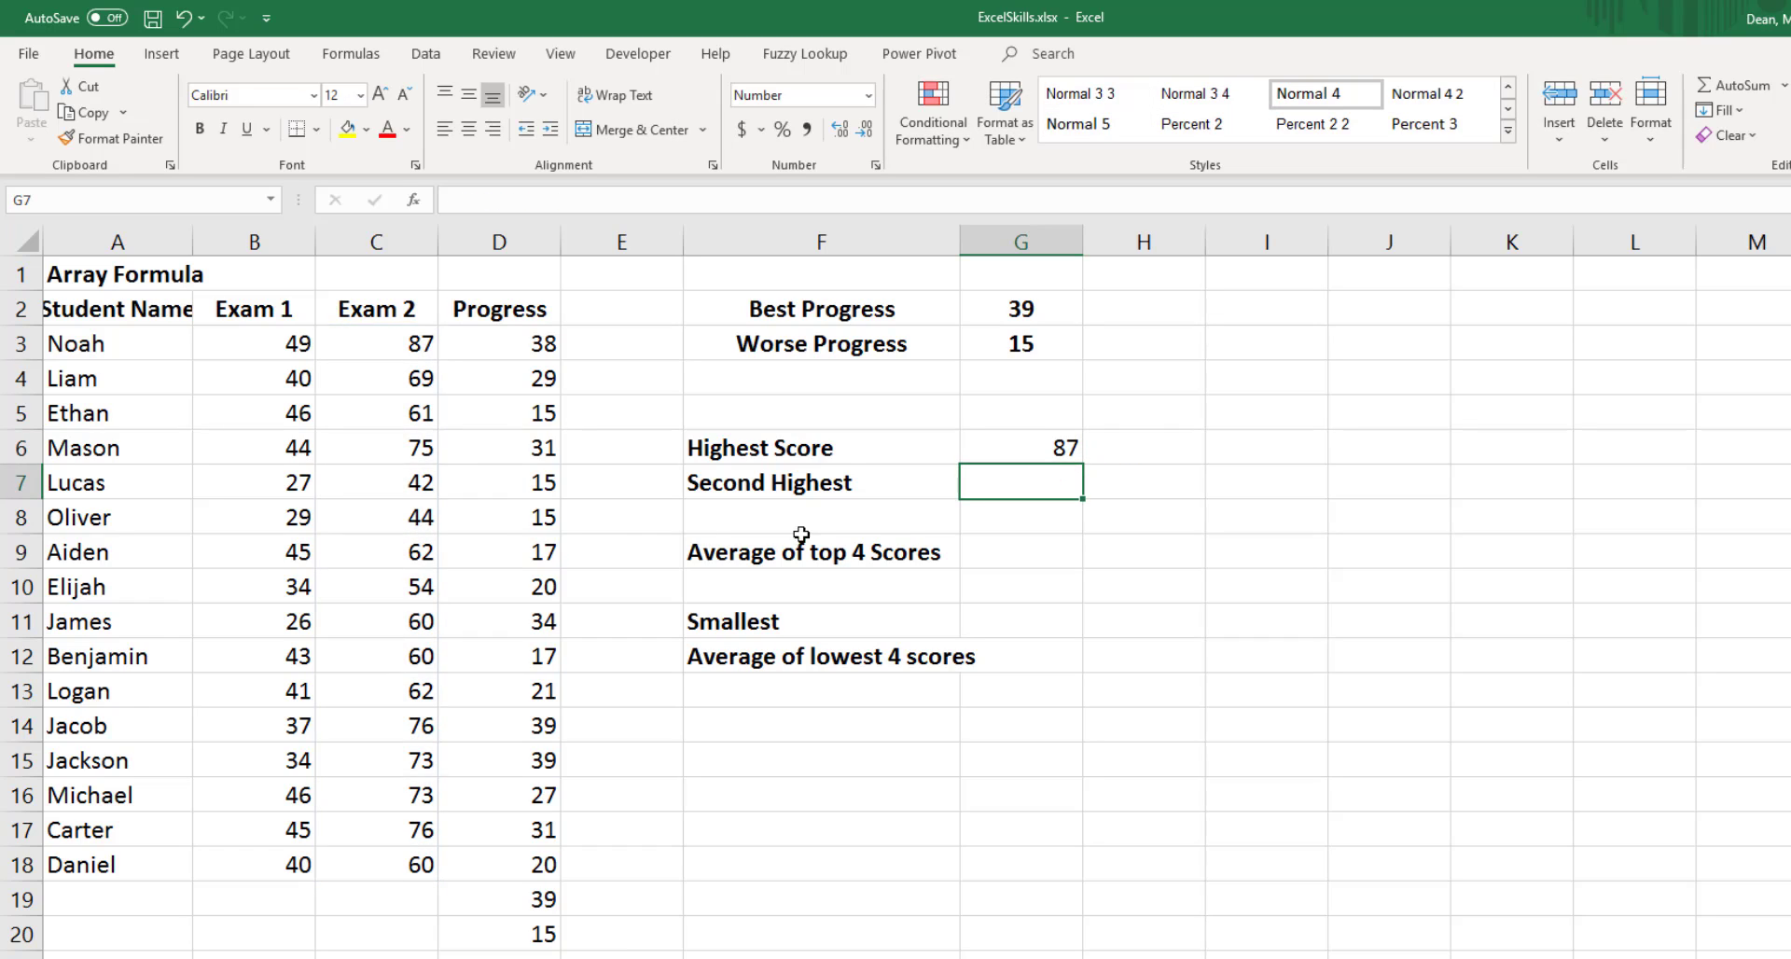
click(401, 347)
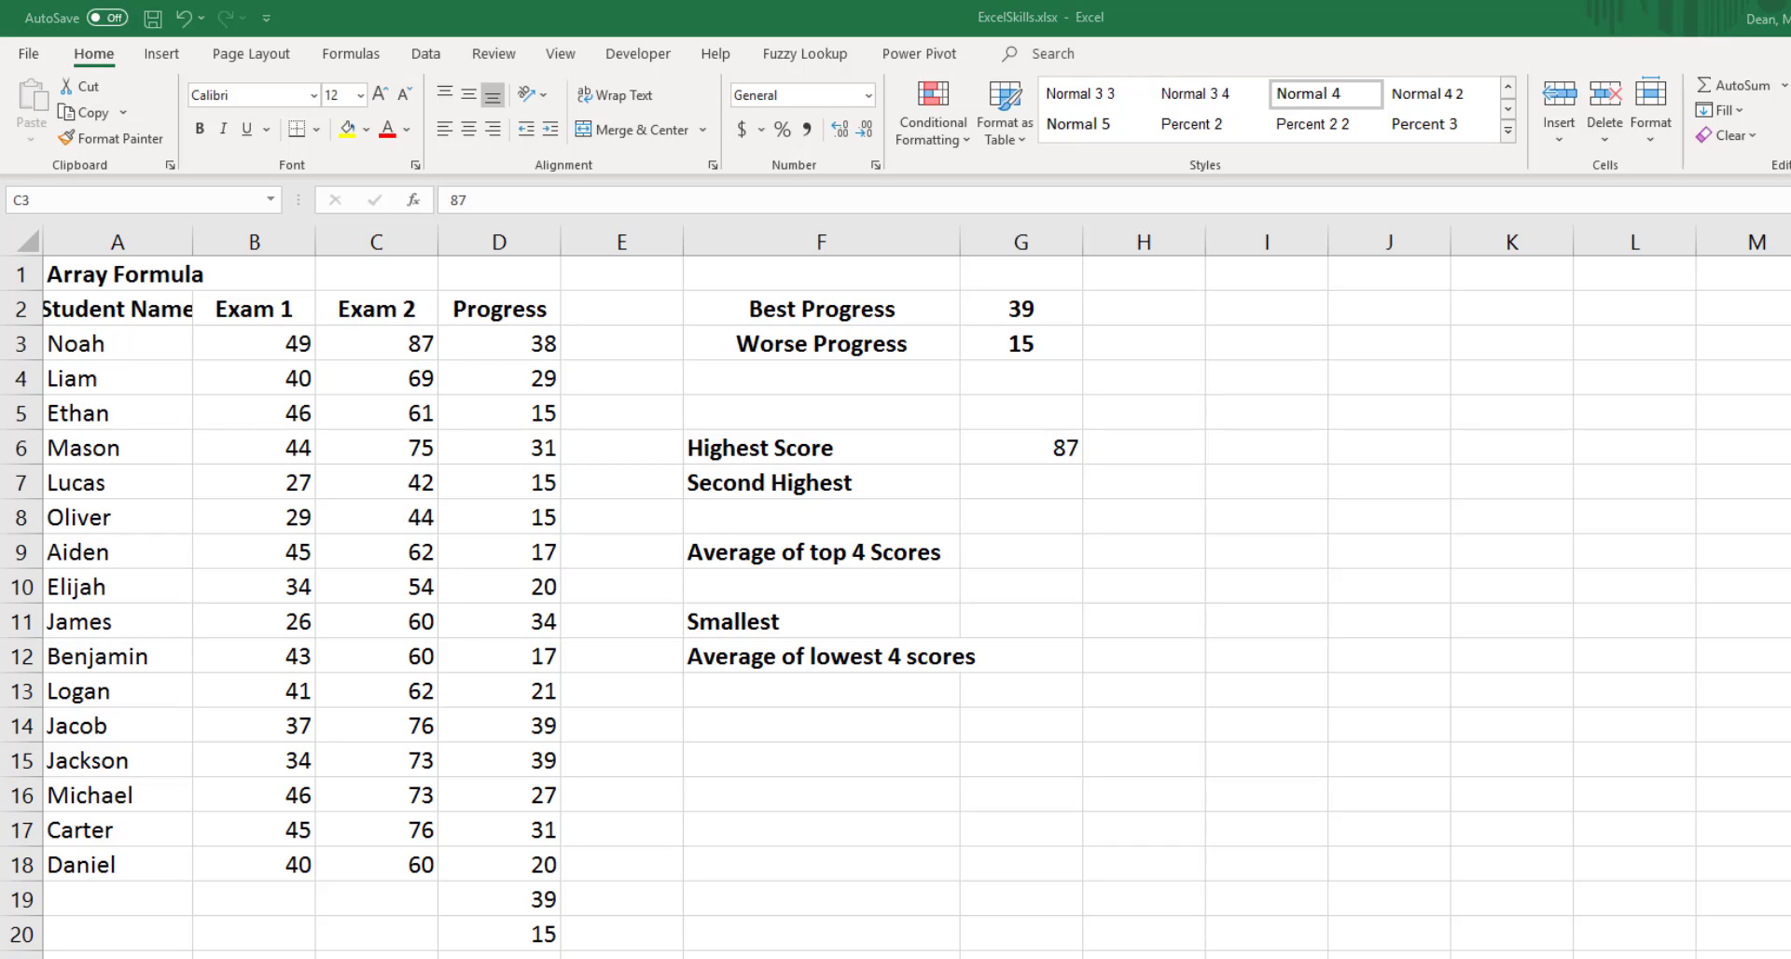
Find the second highest Exam 2 score in G7 with =LARGE(C3:C18,2), and locate the matching student row.
click(994, 477)
text(=large()
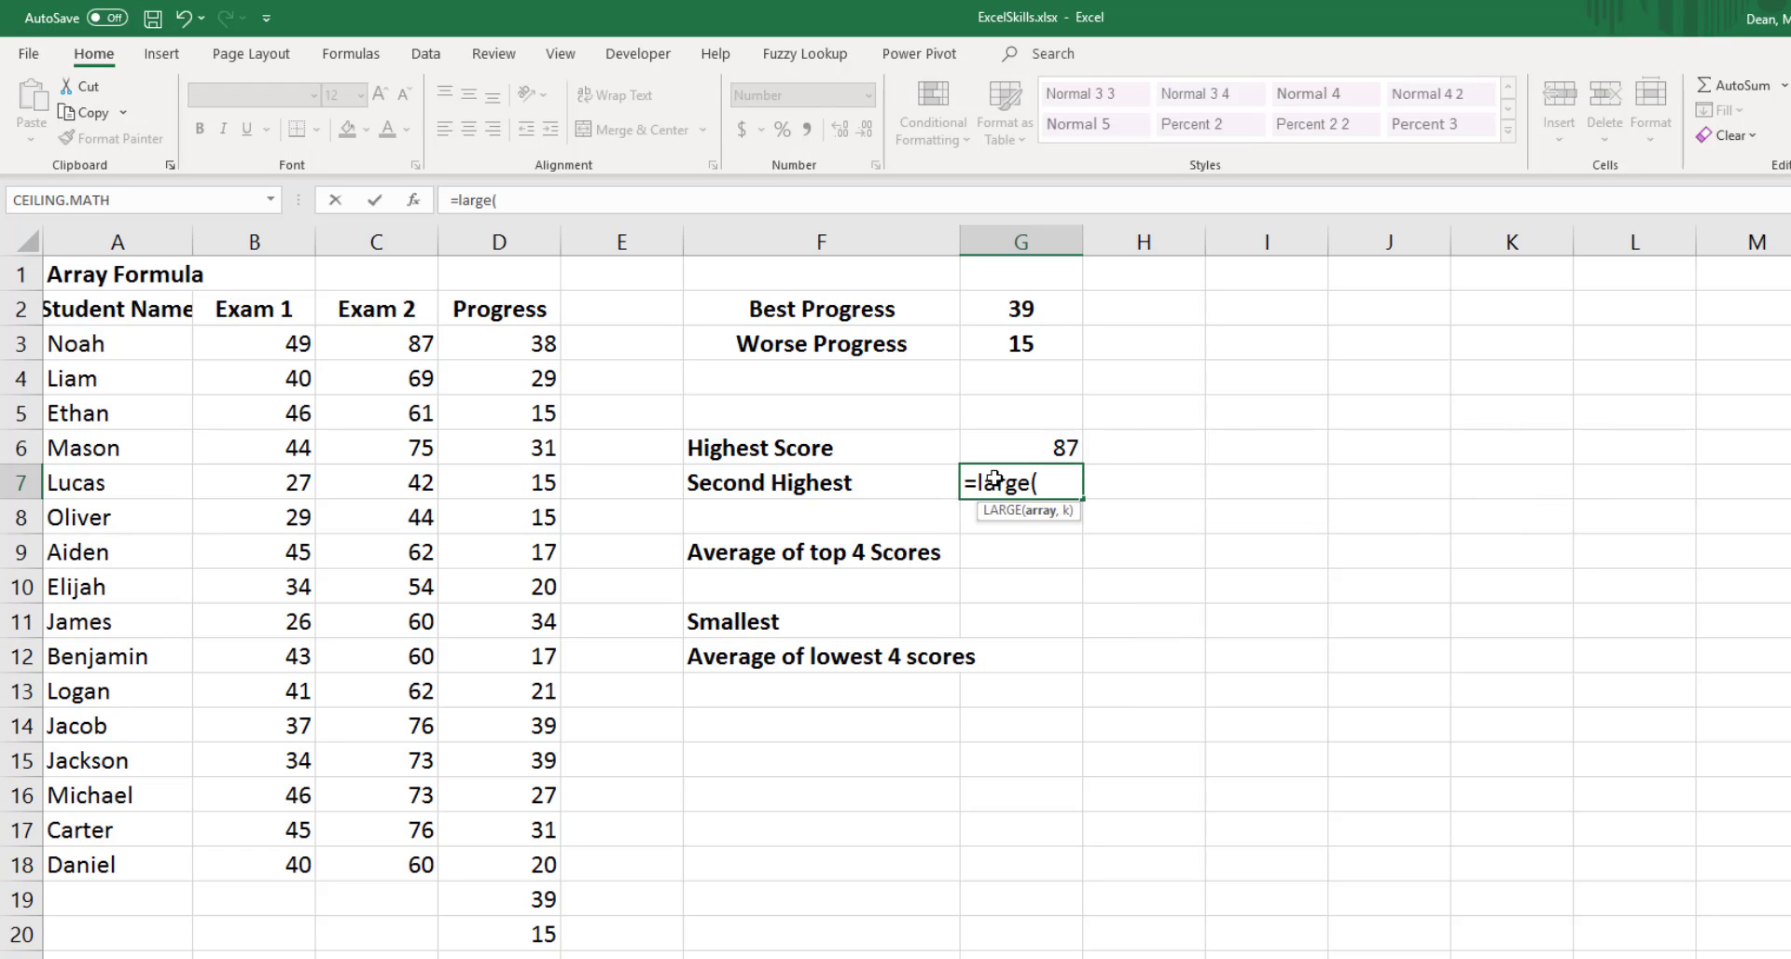
drag(396, 348, 419, 853)
text(,)
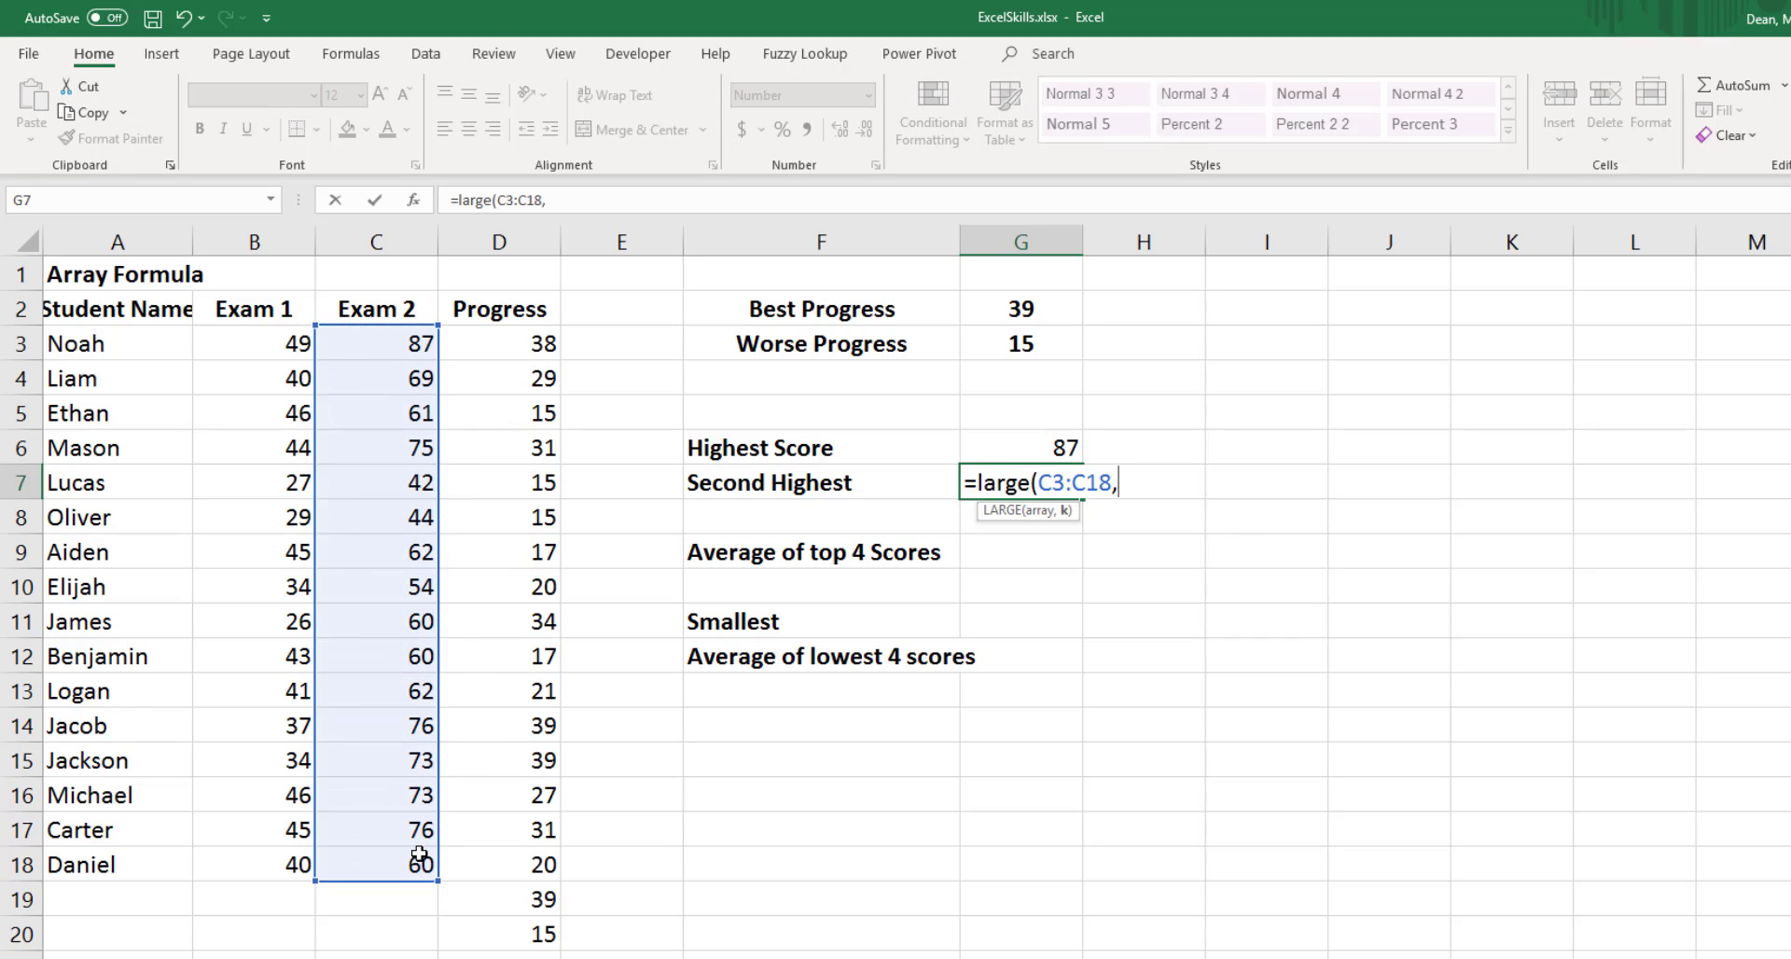
text(2))
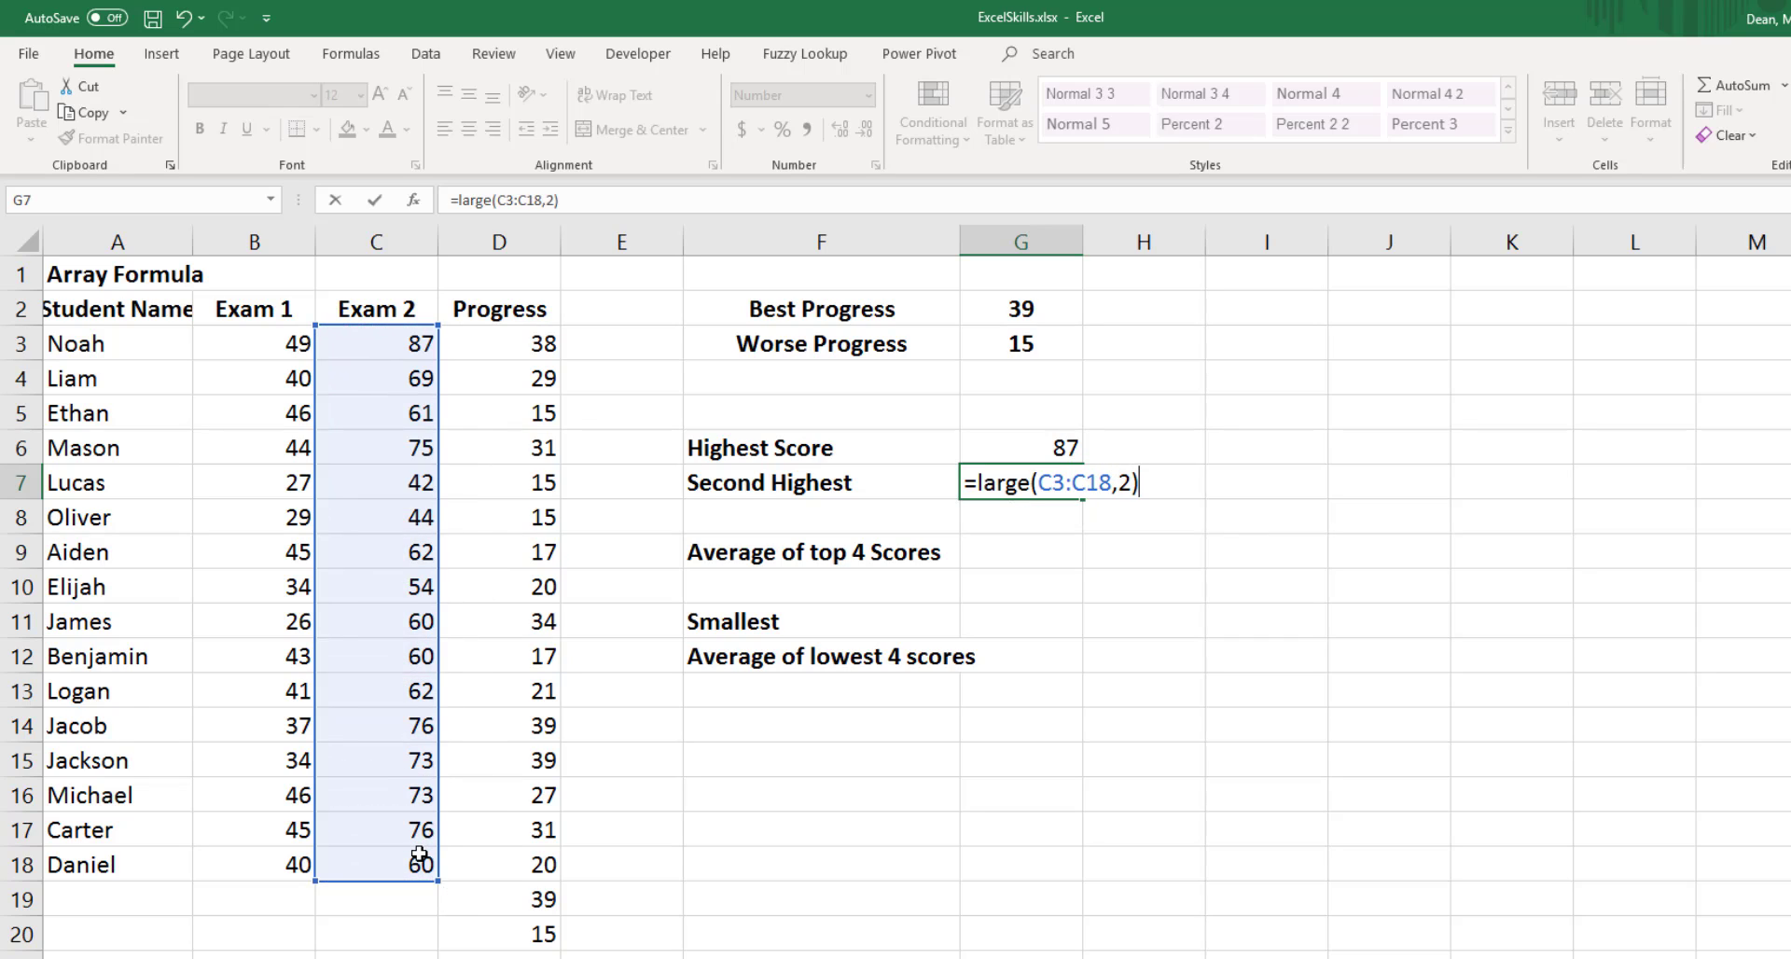
key(Return)
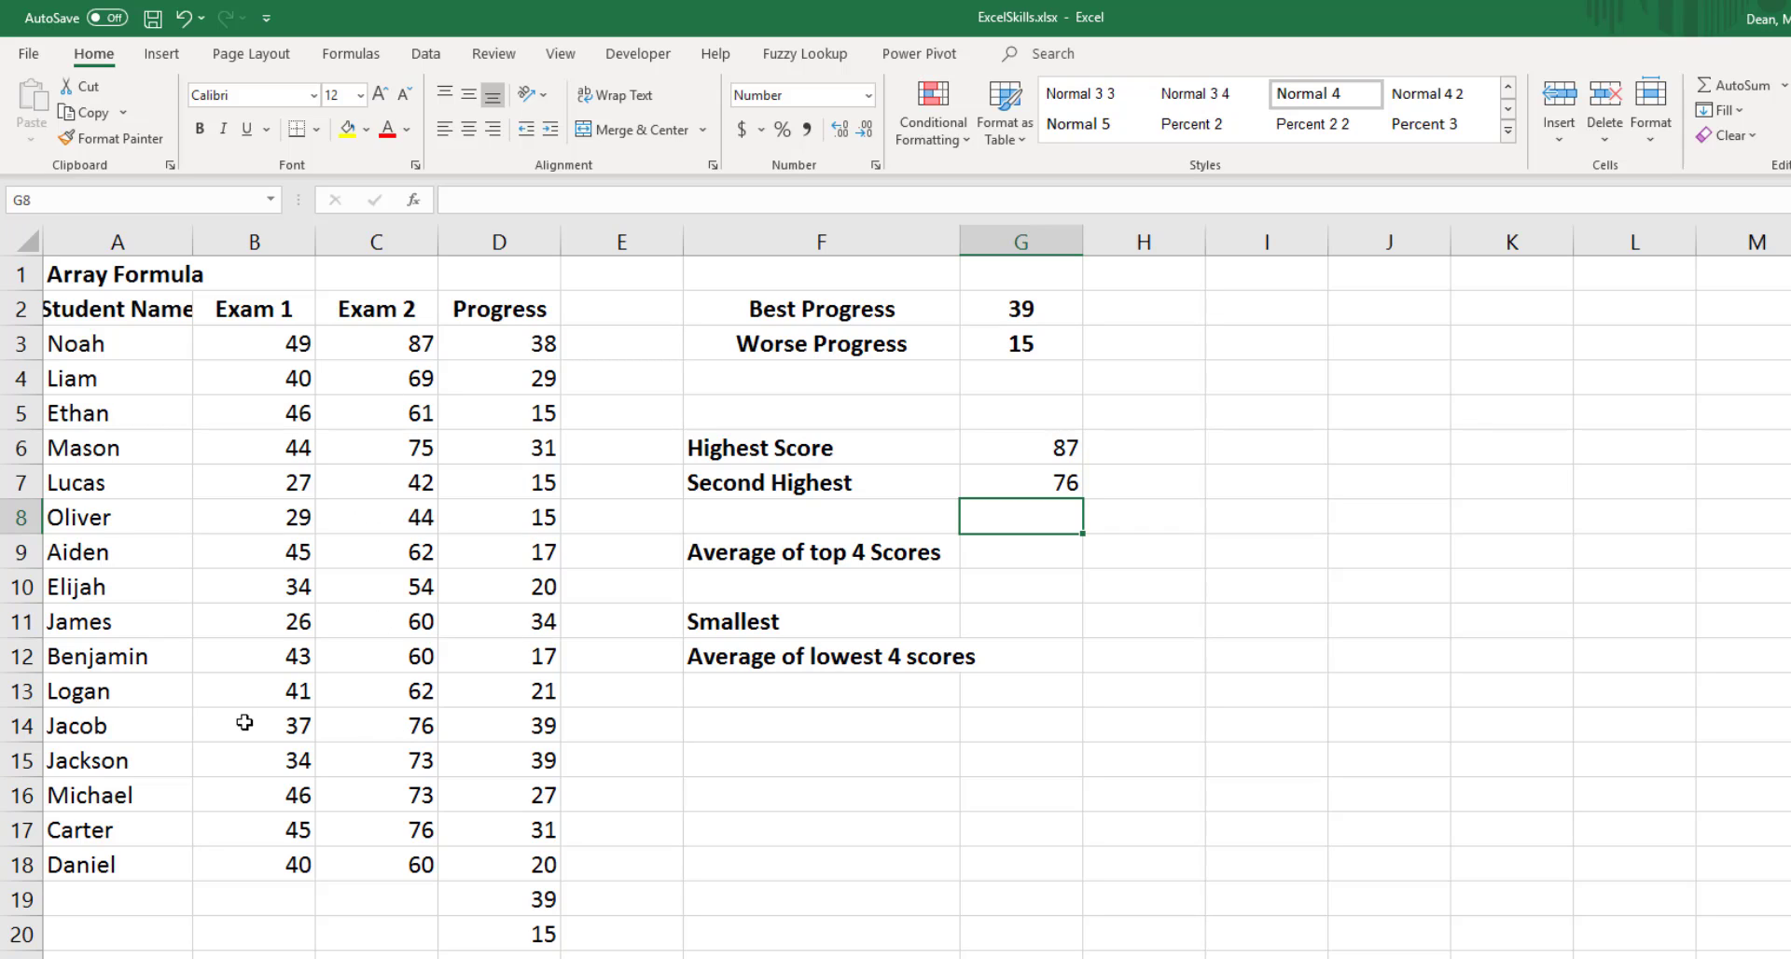
click(7, 728)
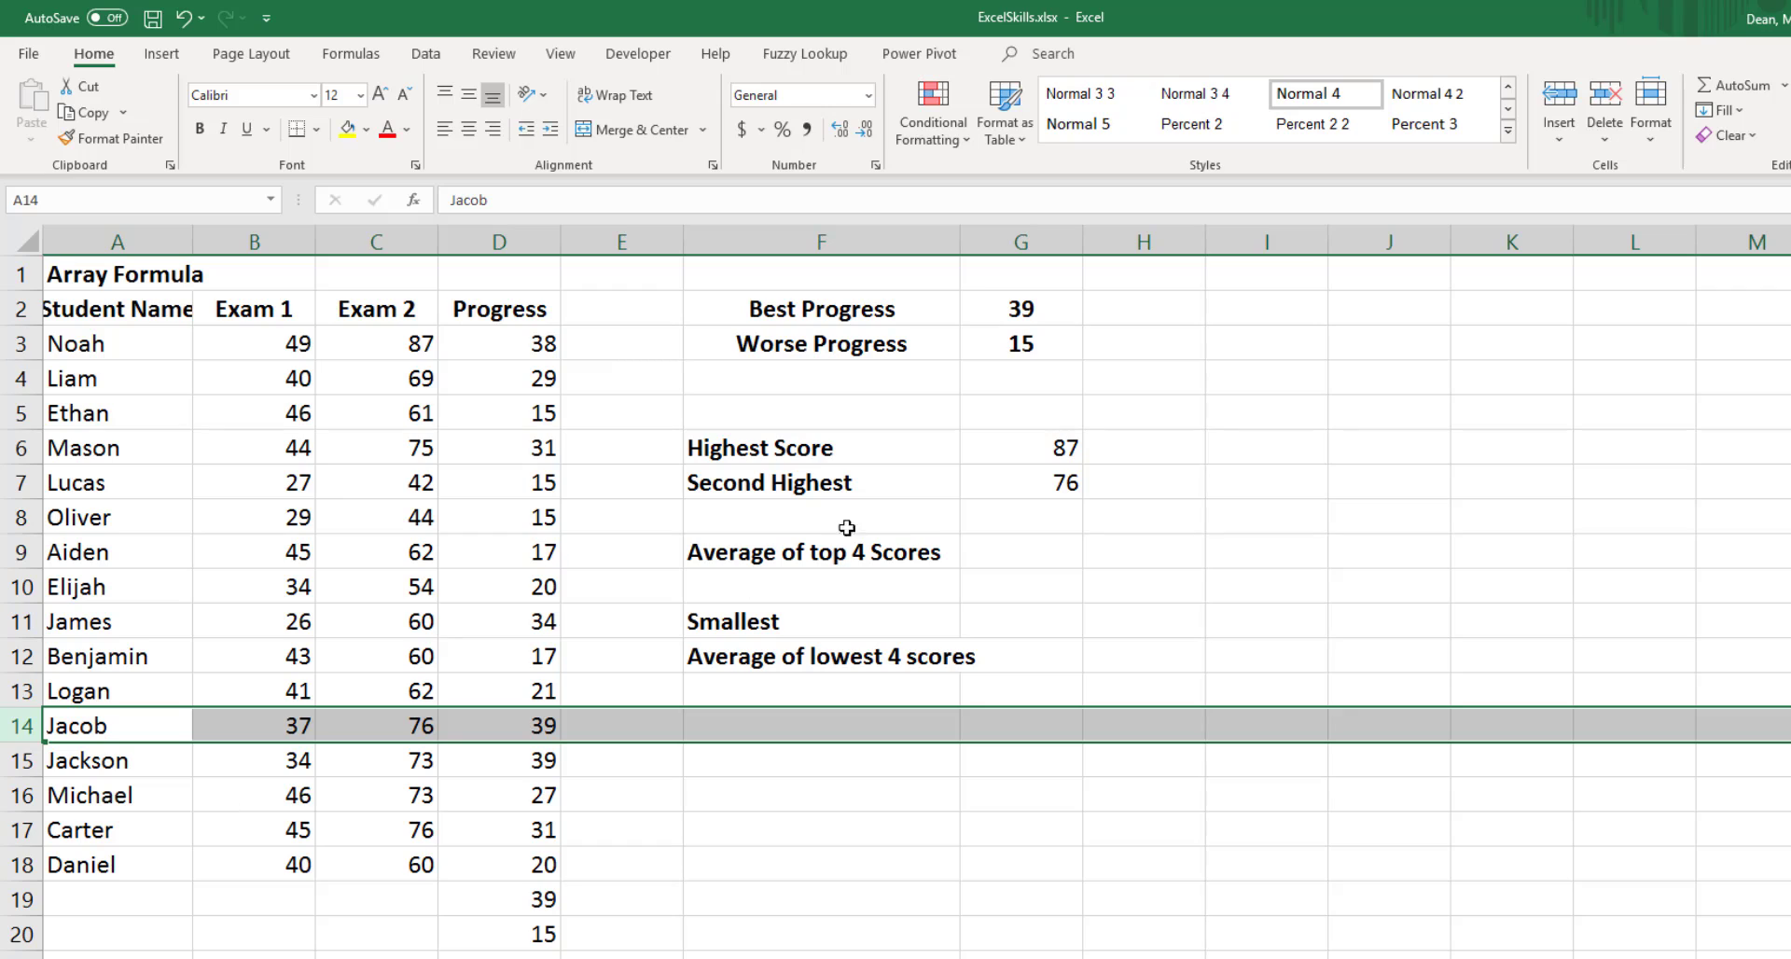
Try to average the top four Exam 2 scores in G9 with the formula =AVERAGE(LARGE(C3:C18,1,2,3,4)).
click(1034, 553)
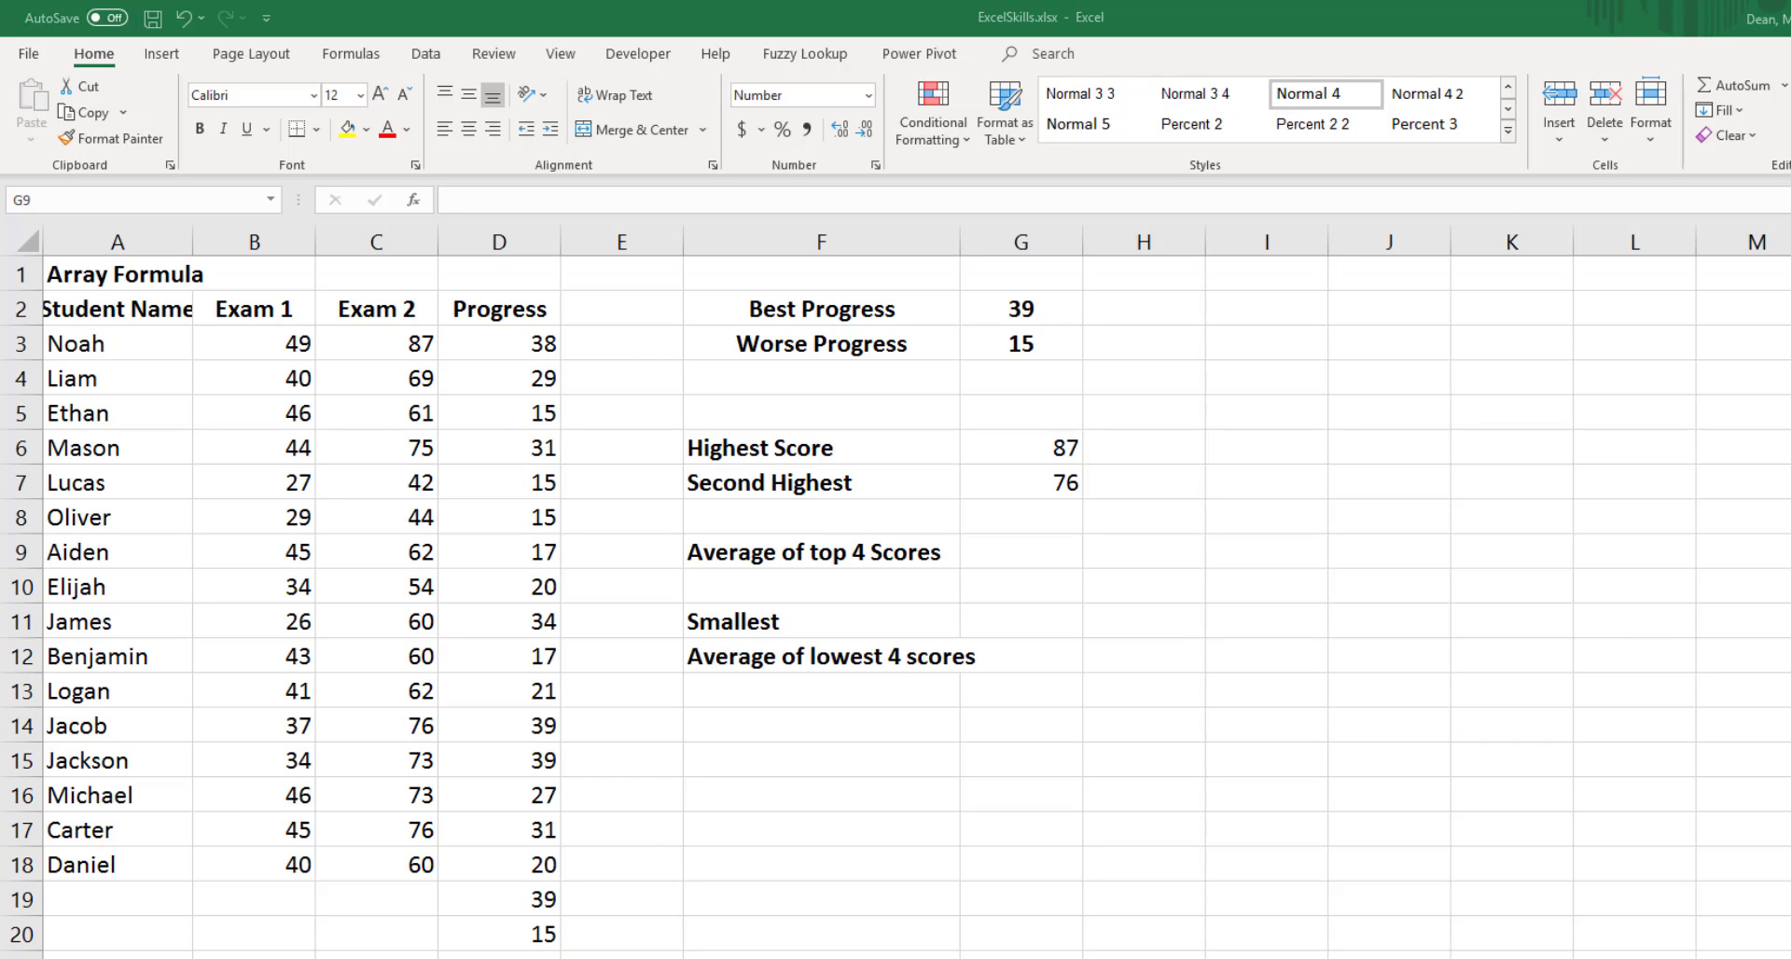
click(989, 536)
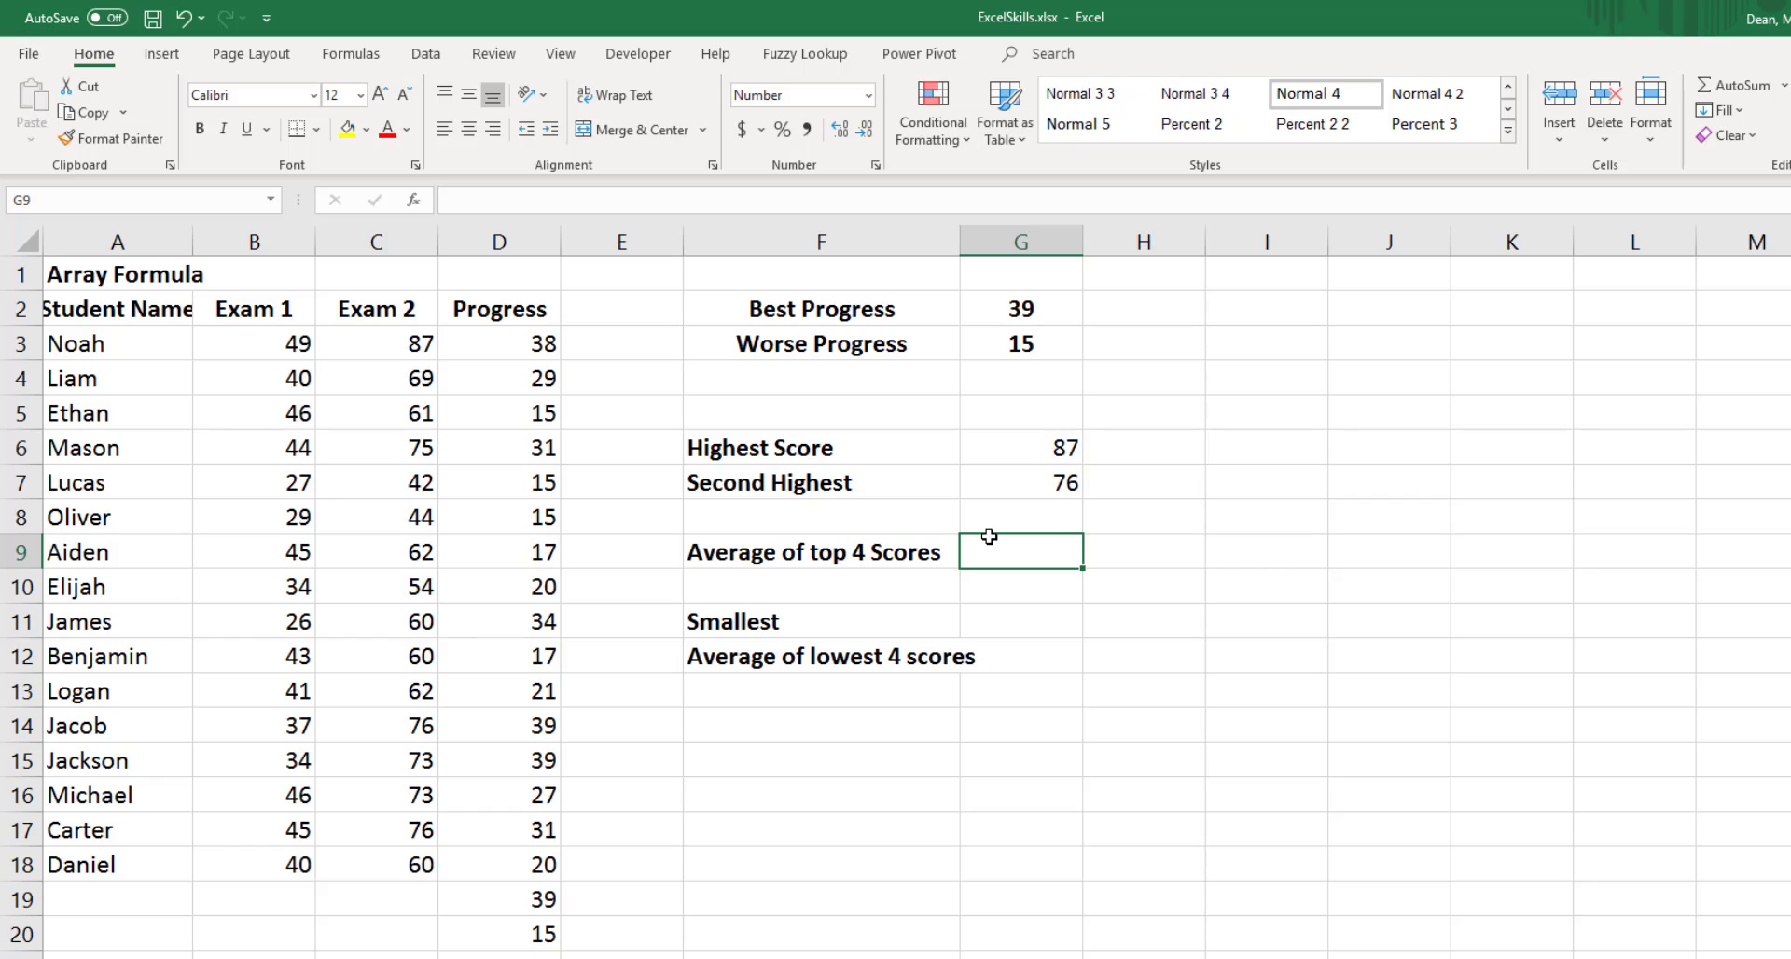
text(=average()
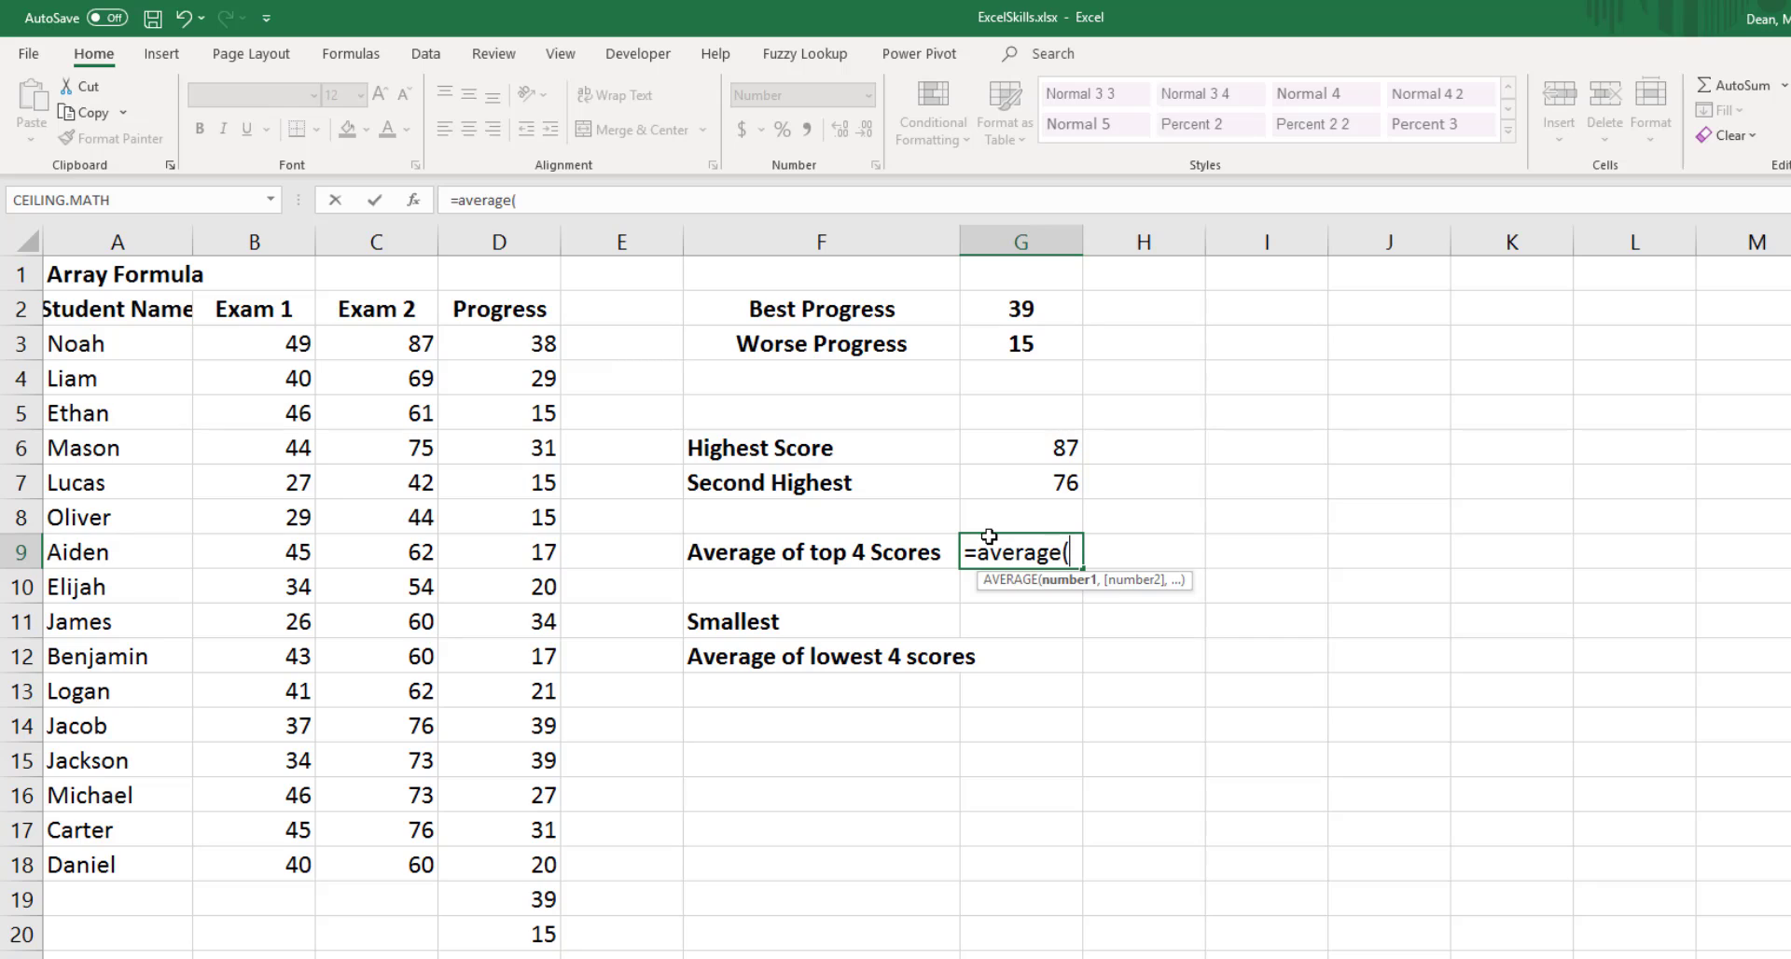
text(large()
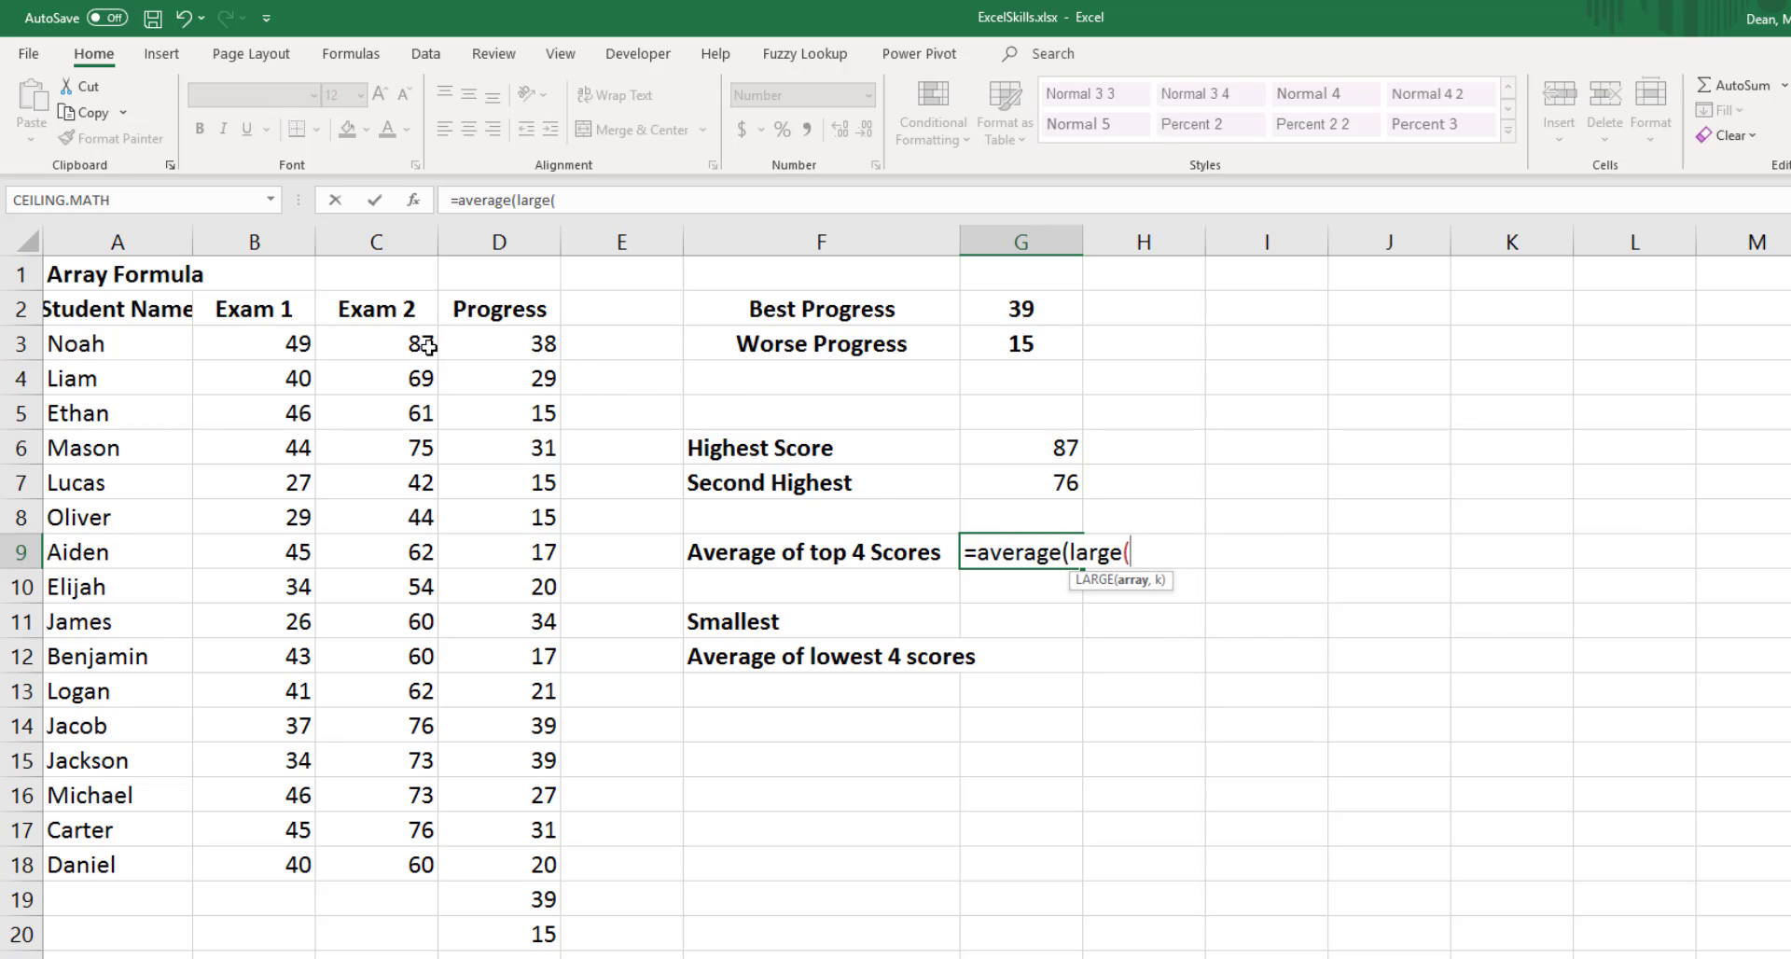
drag(424, 347, 409, 860)
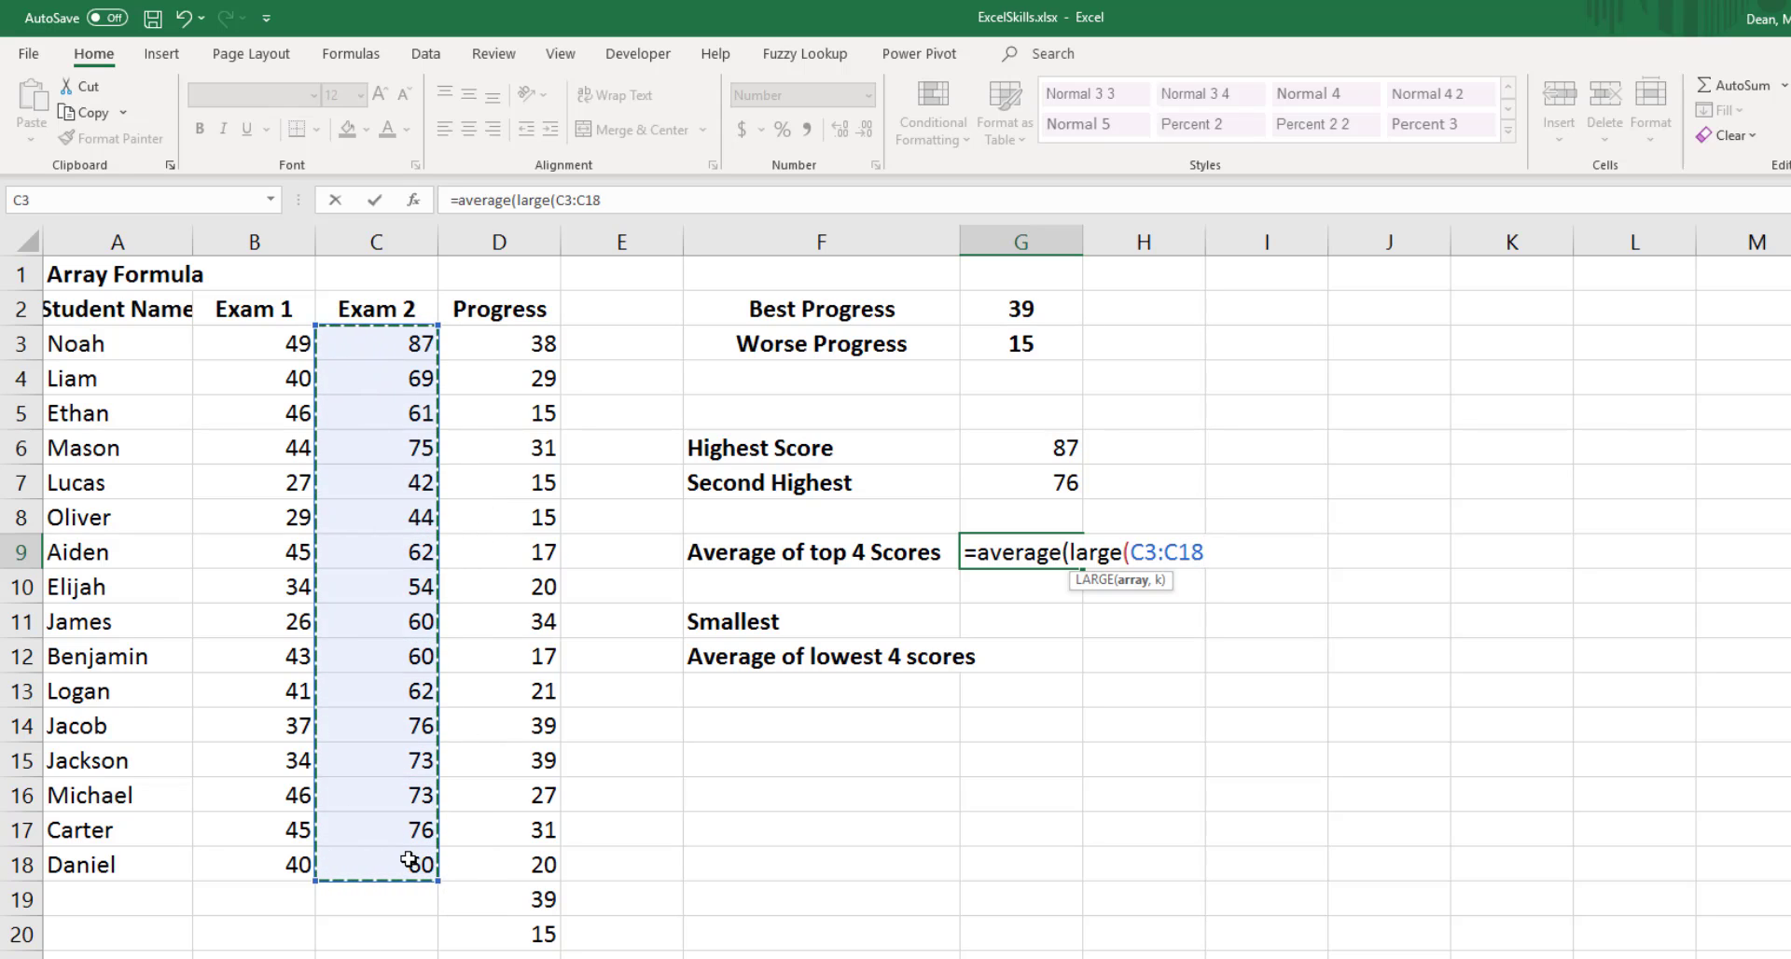
text(,)
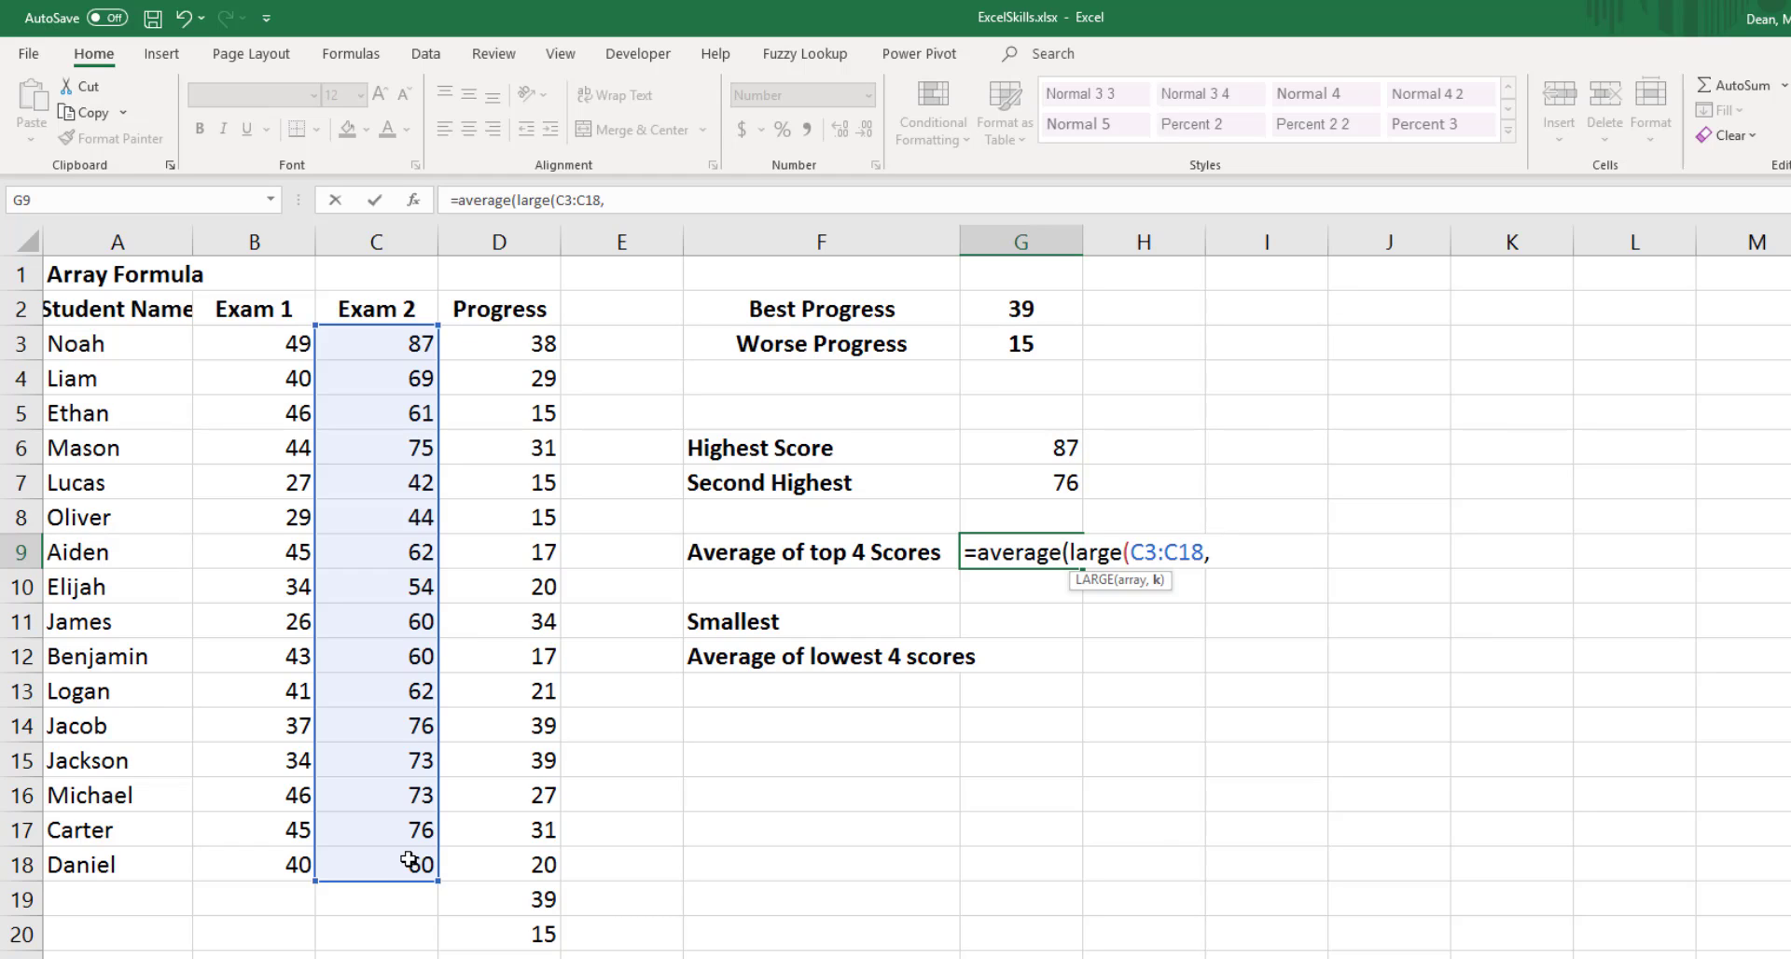
text(1,2,3,4)))
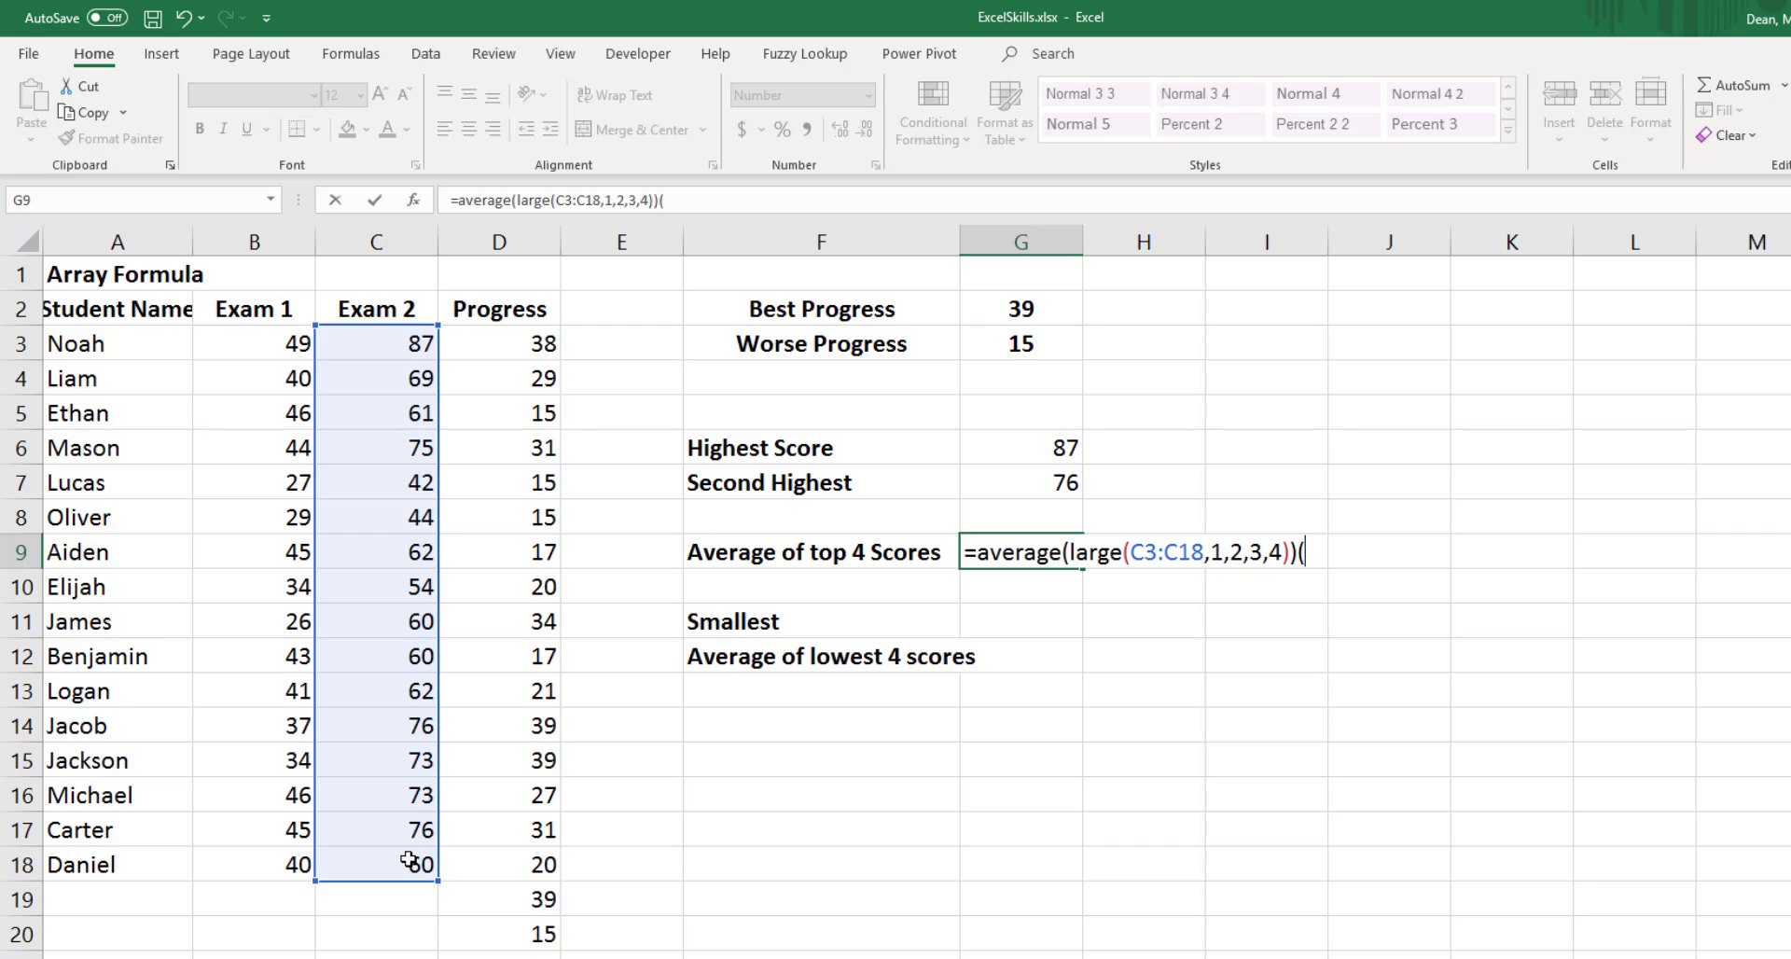
key(Return)
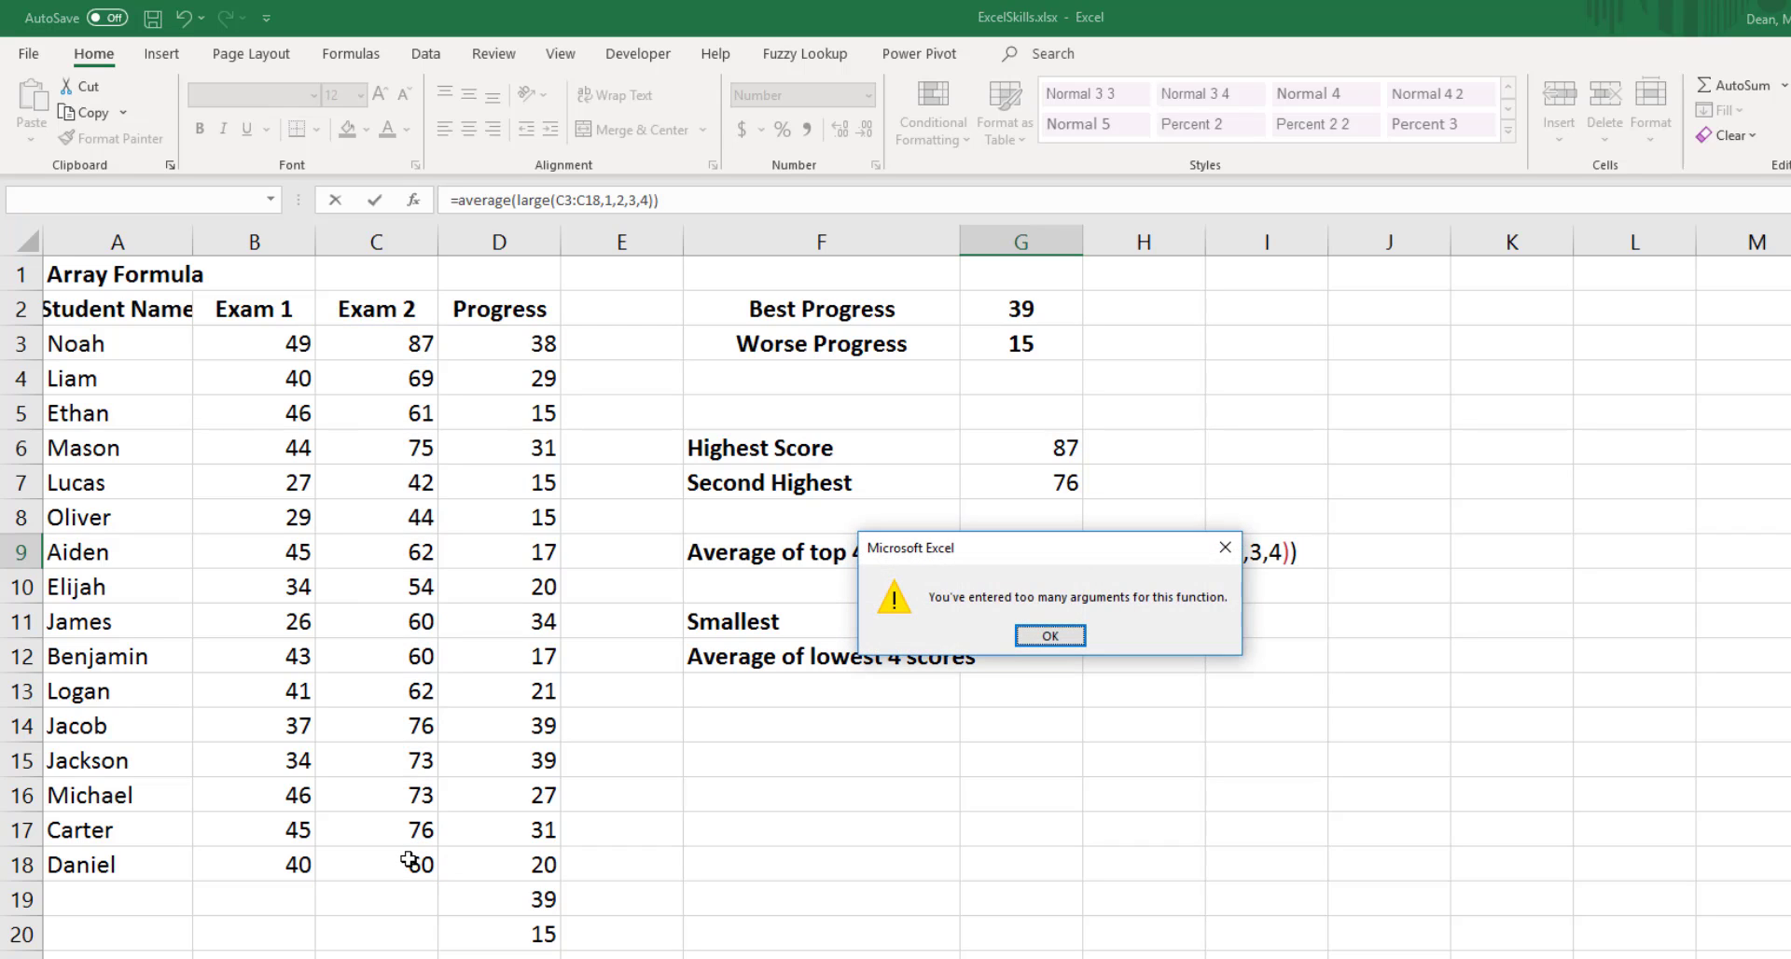
click(1045, 636)
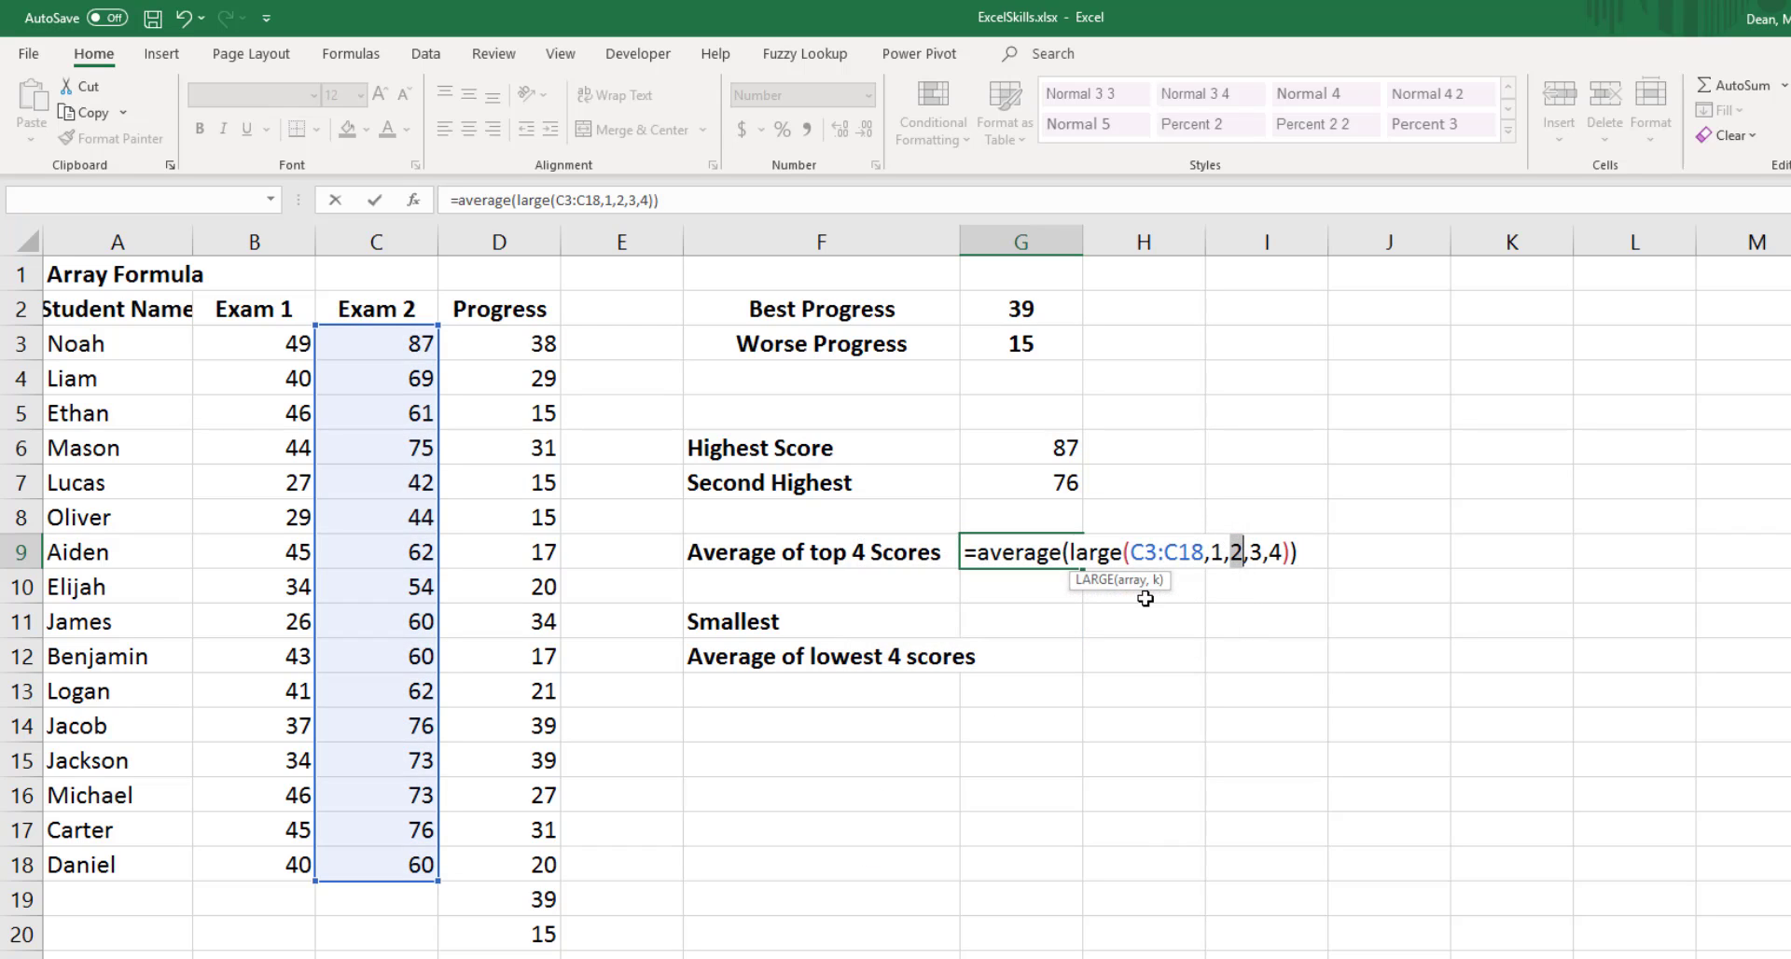
Enclose the ranks in G9's formula in curly braces as an array constant, giving =AVERAGE(LARGE(C3:C18,{1,2,3,4})).
key(Left)
key(Left)
key(Left)
text({)
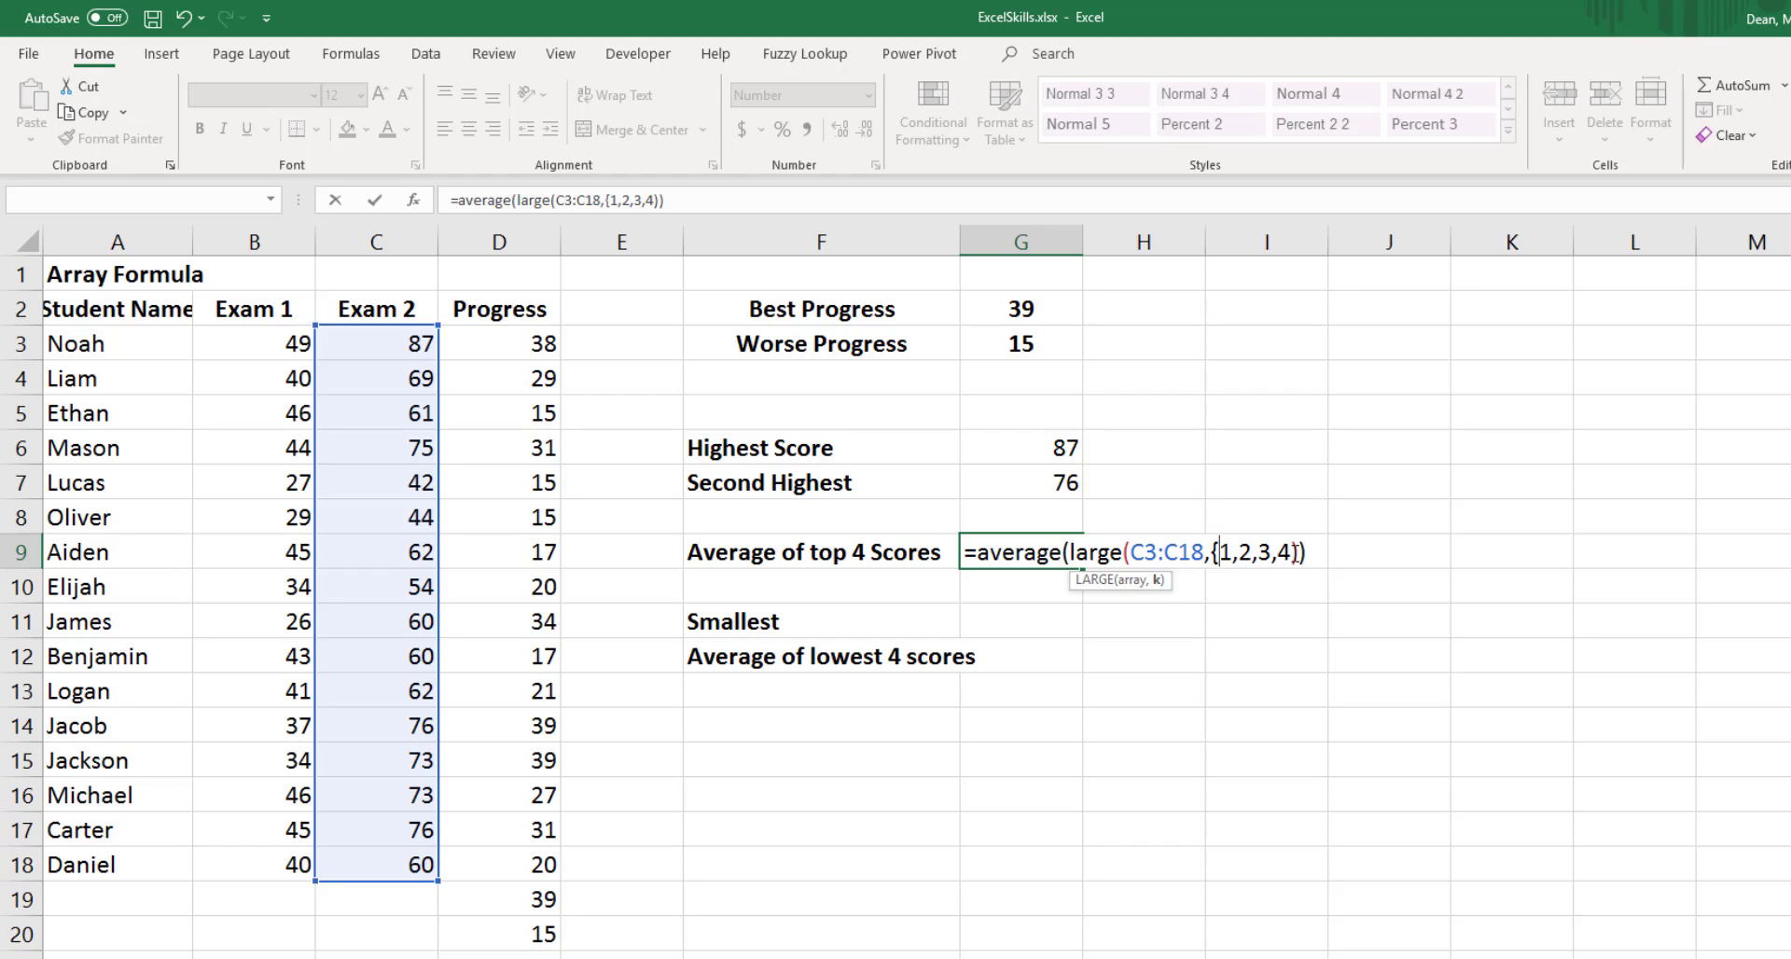
click(1296, 552)
text(})
key(Return)
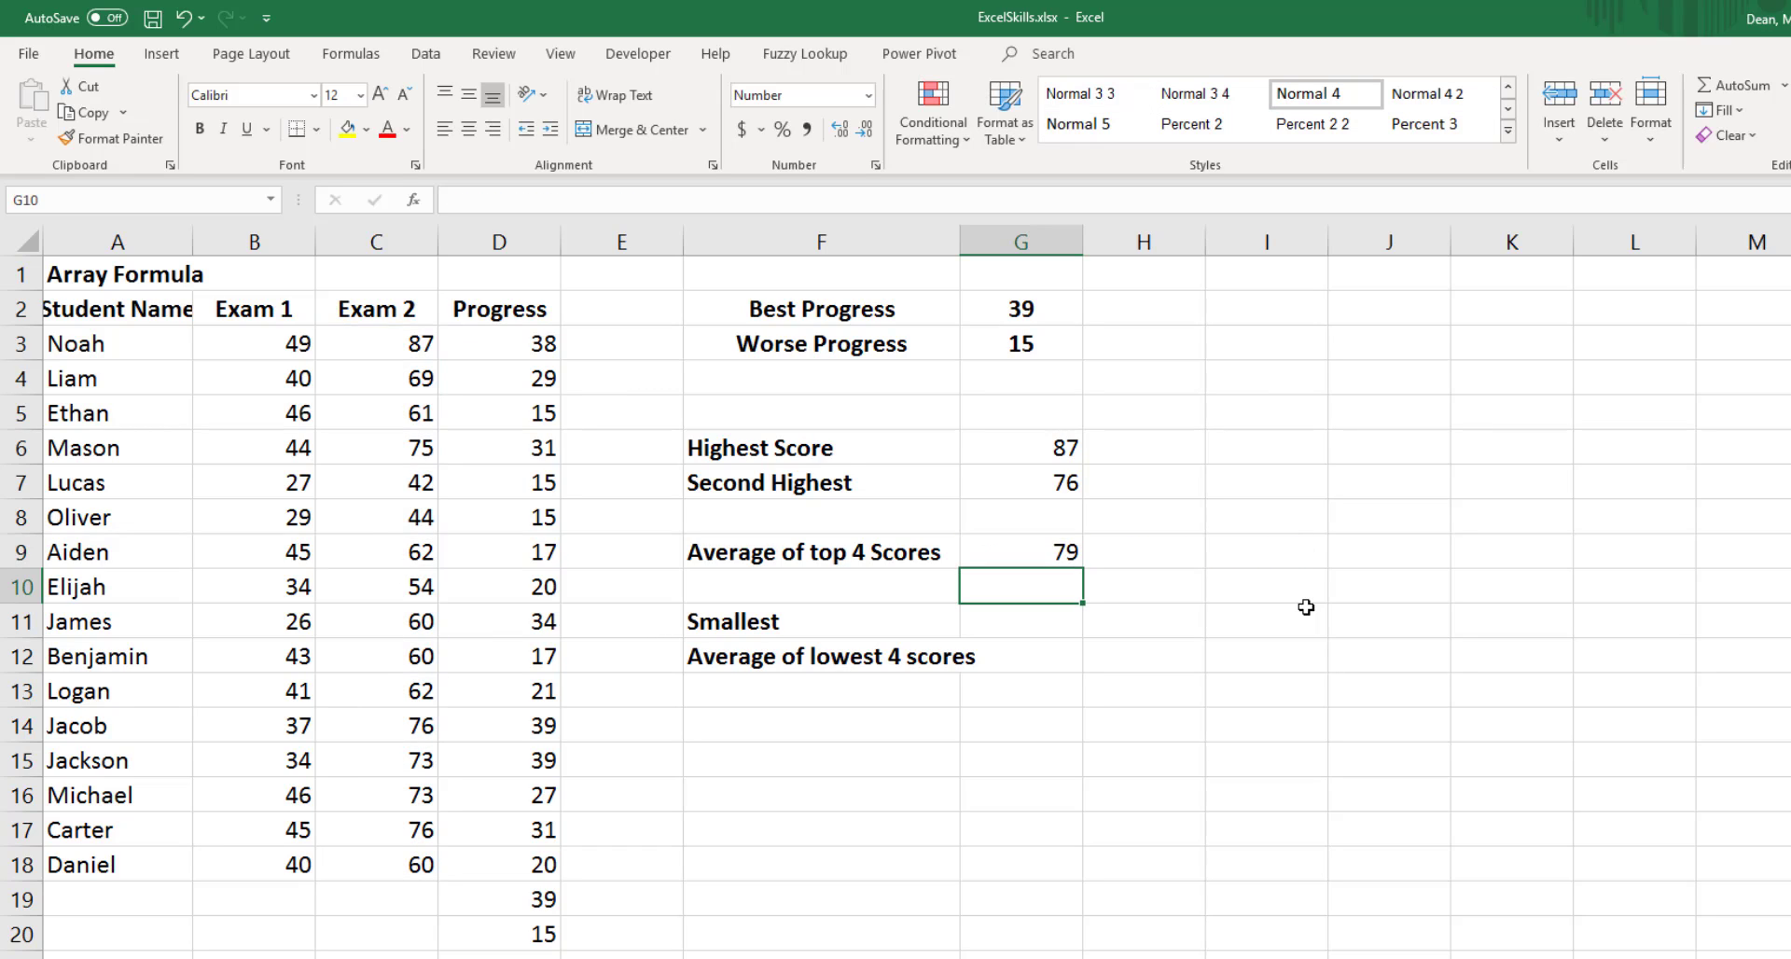
Show the average of the top four scores in G9 with two decimal places.
click(1049, 558)
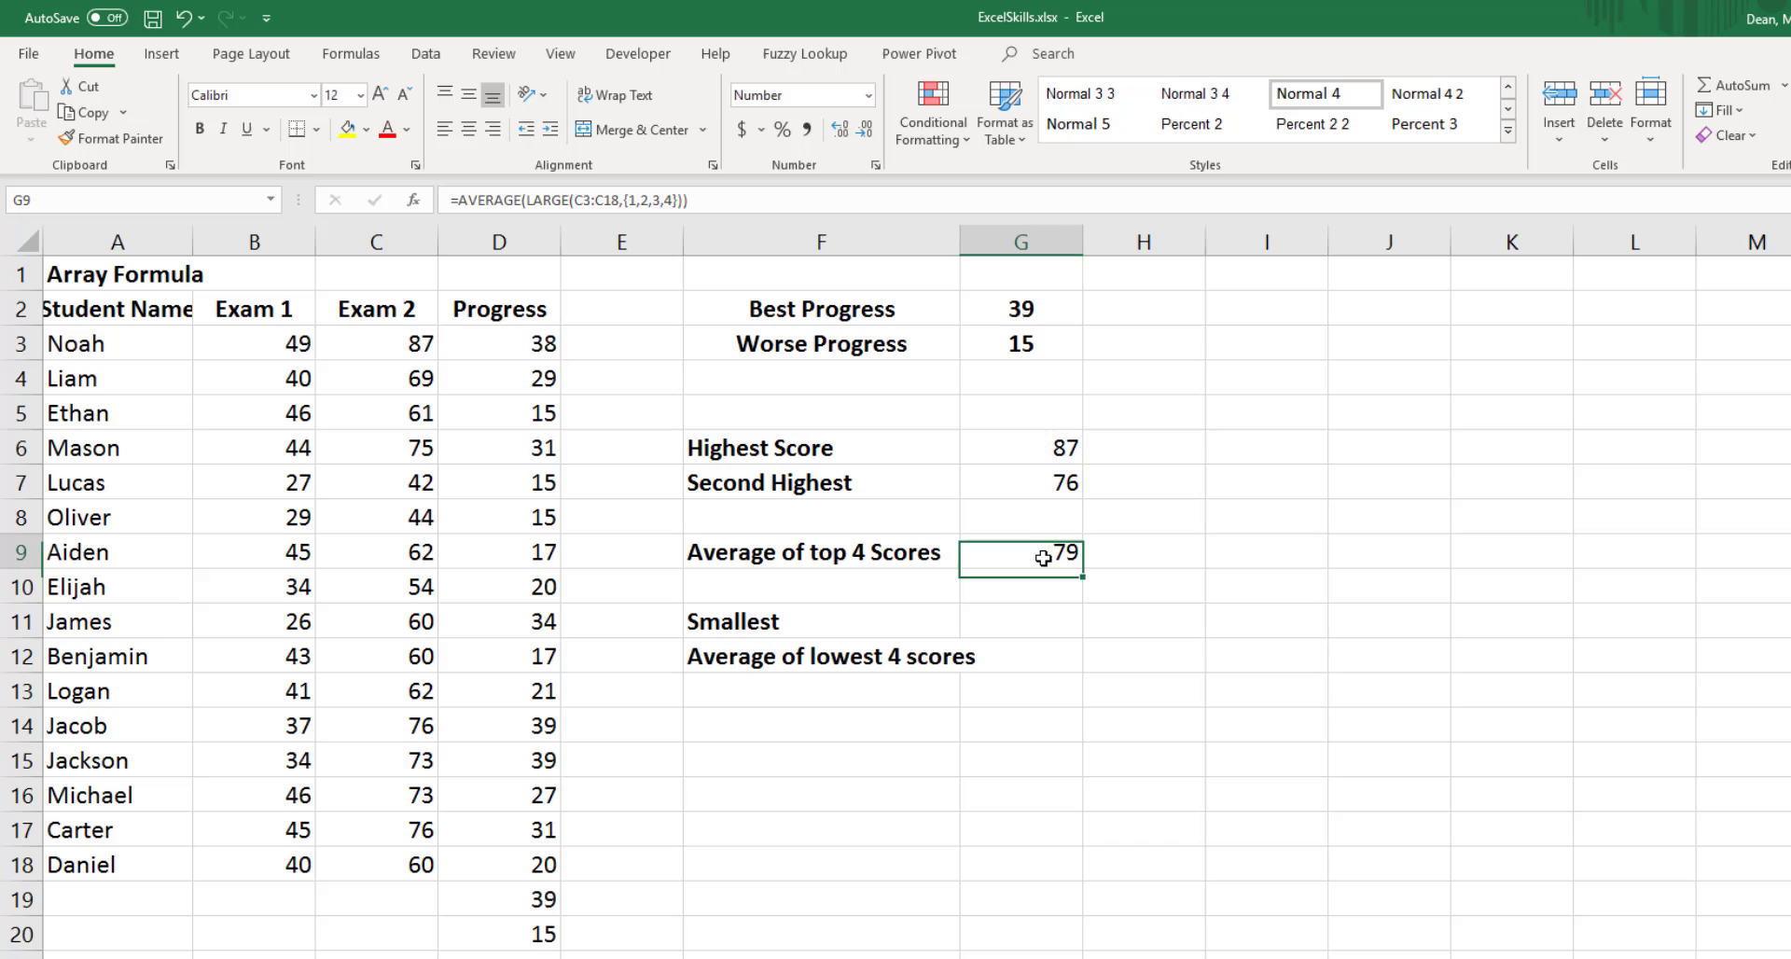
click(840, 129)
click(840, 129)
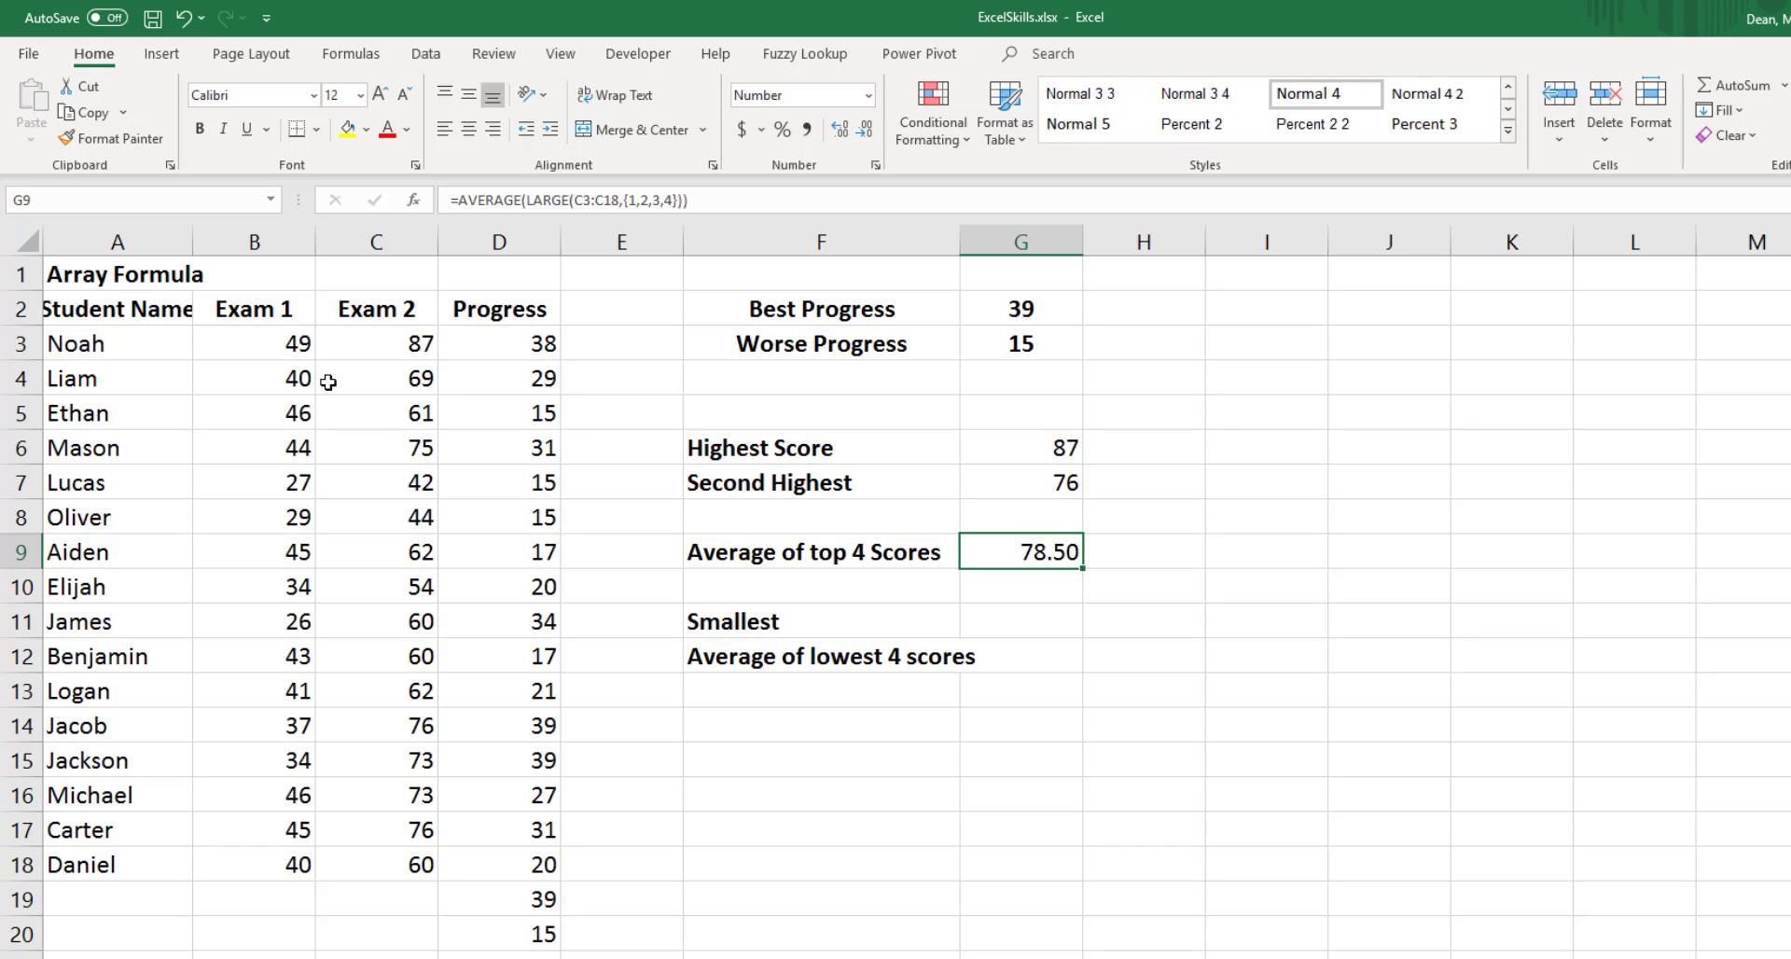
Select the four highest Exam 2 scores together, C3, C14, C17 and C6, to compare them with the top-four average.
click(394, 348)
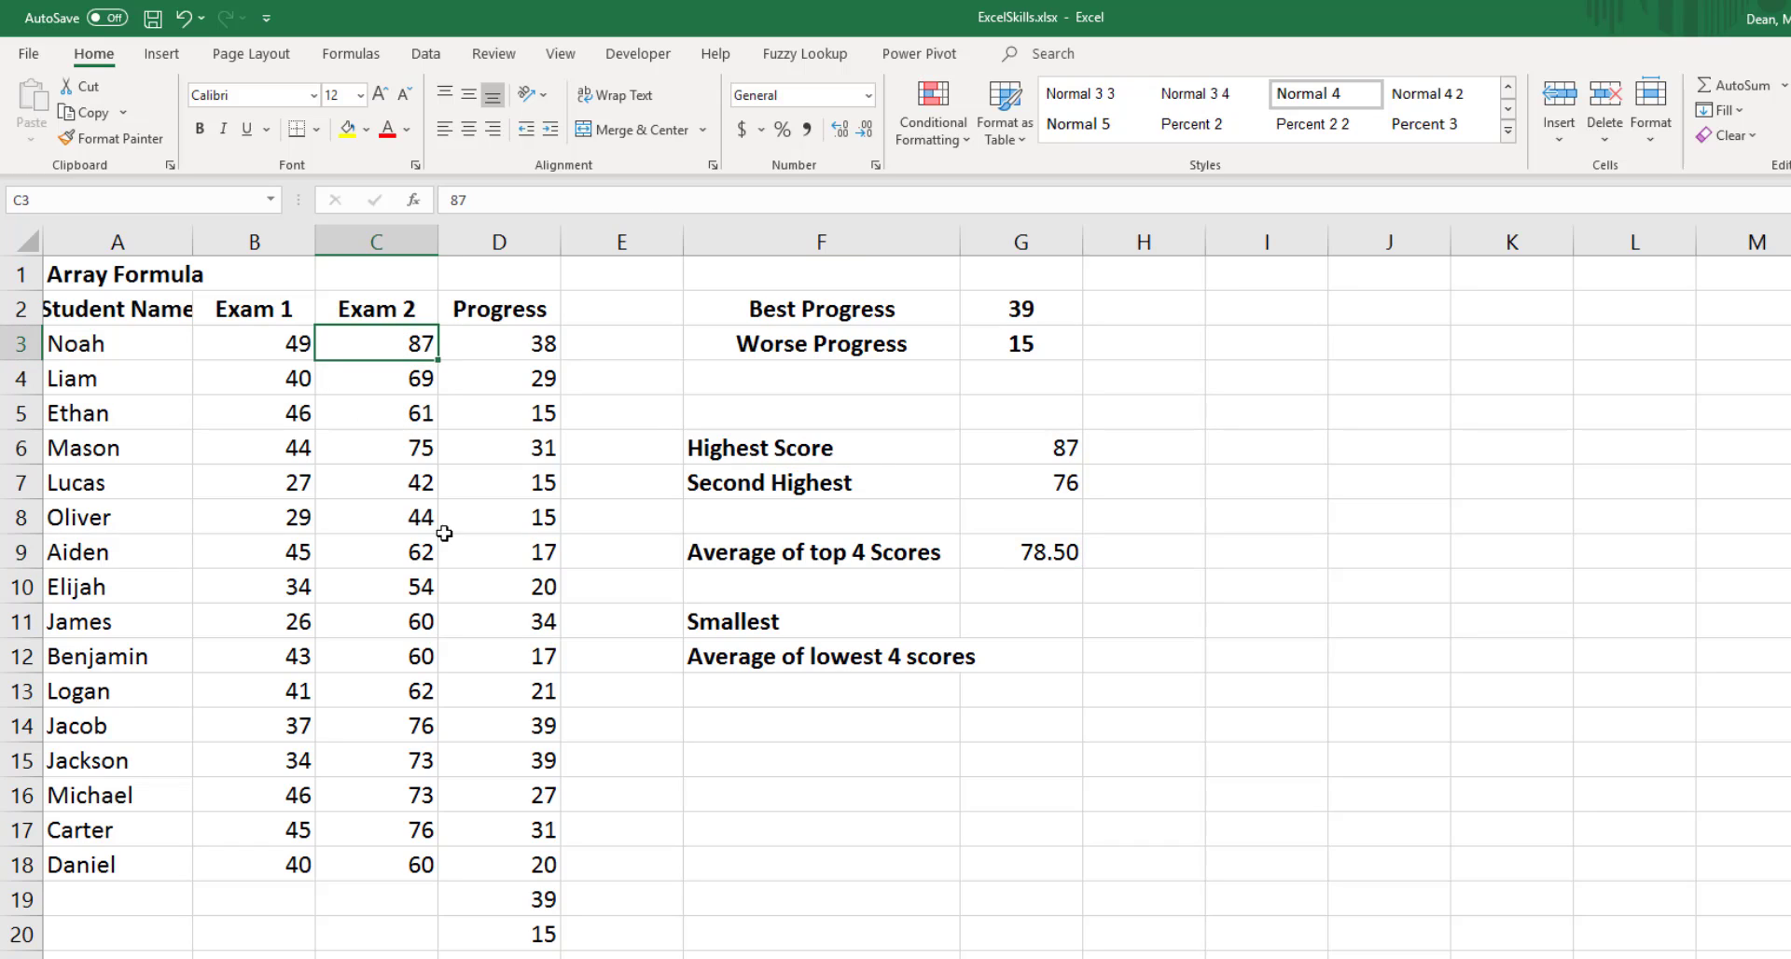
ctrl+click(420, 731)
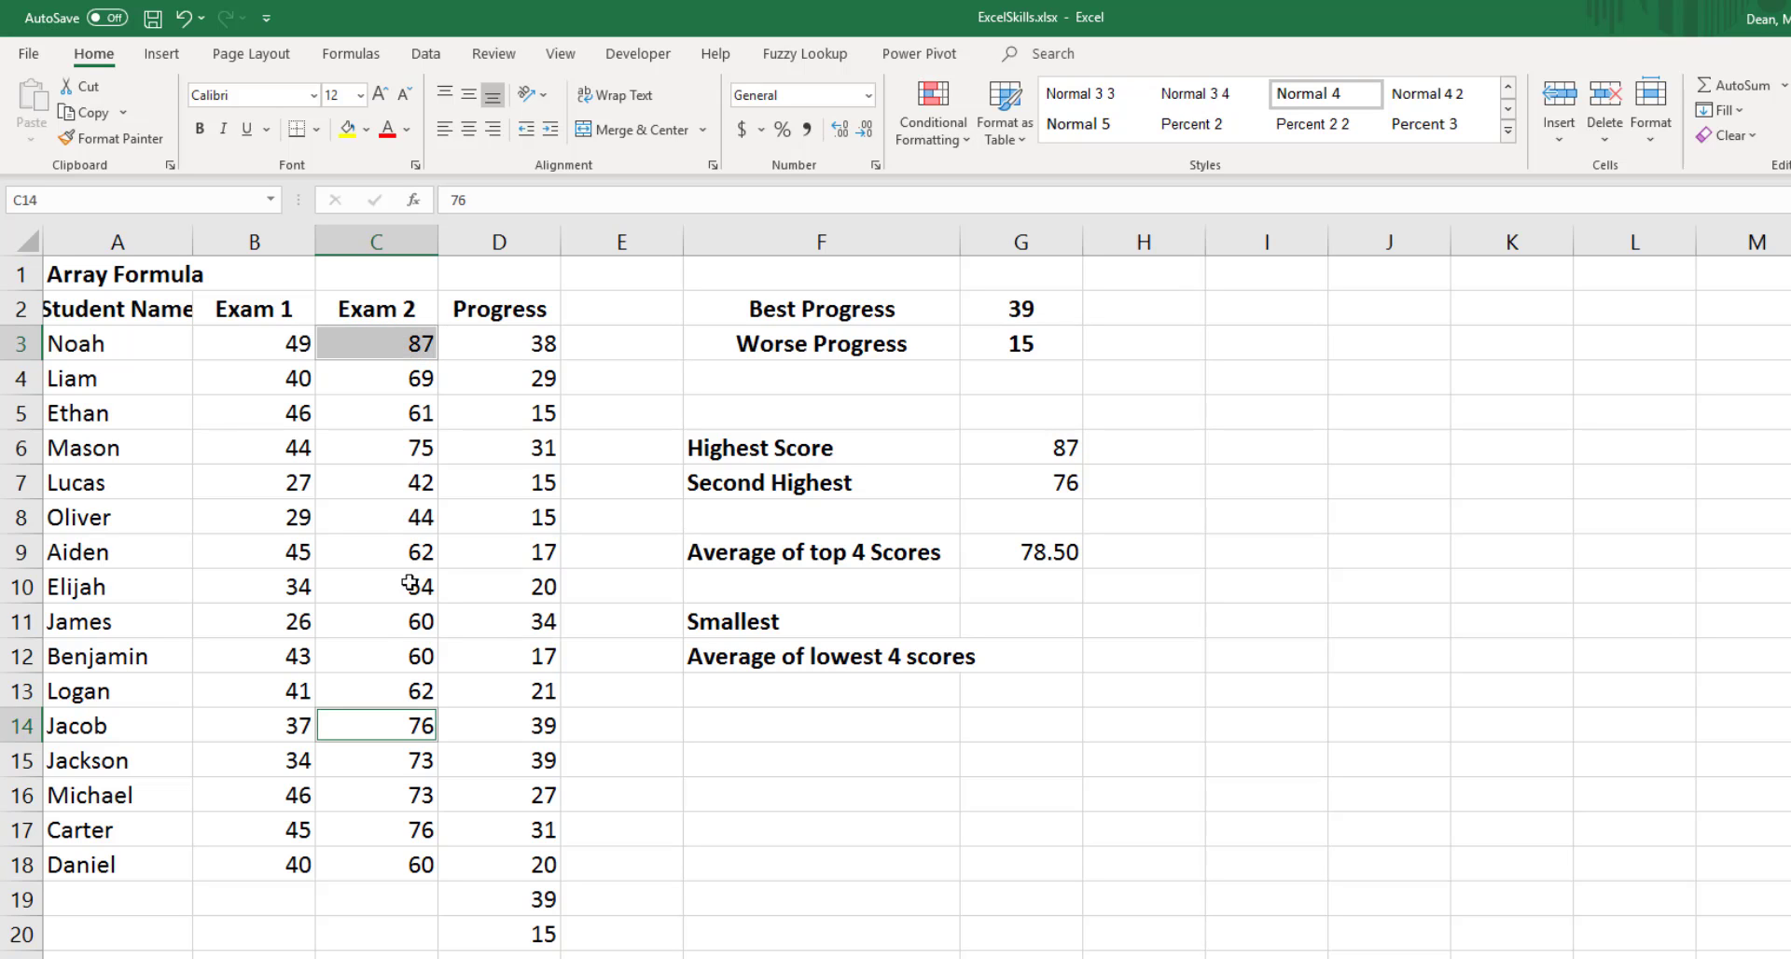
ctrl+click(418, 829)
ctrl+click(398, 427)
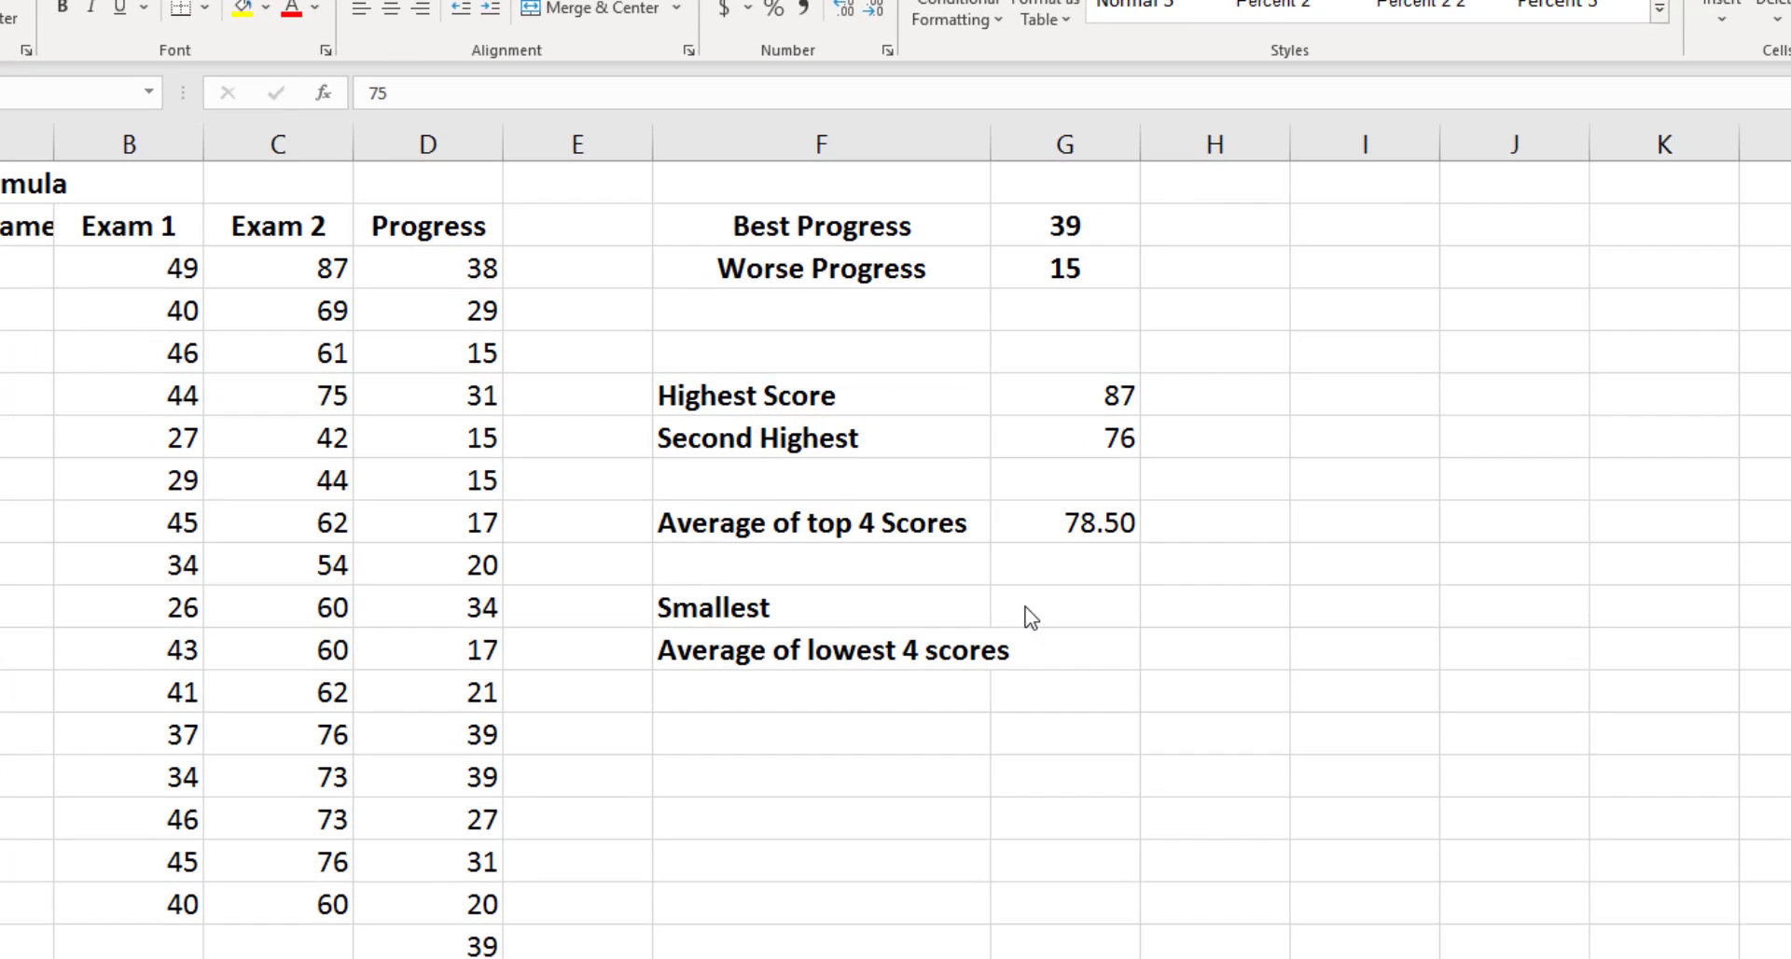
click(915, 561)
Find the smallest Exam 2 score in G11 with =SMALL(C3:C18,1), and locate the matching score in the Exam 2 column.
click(1025, 606)
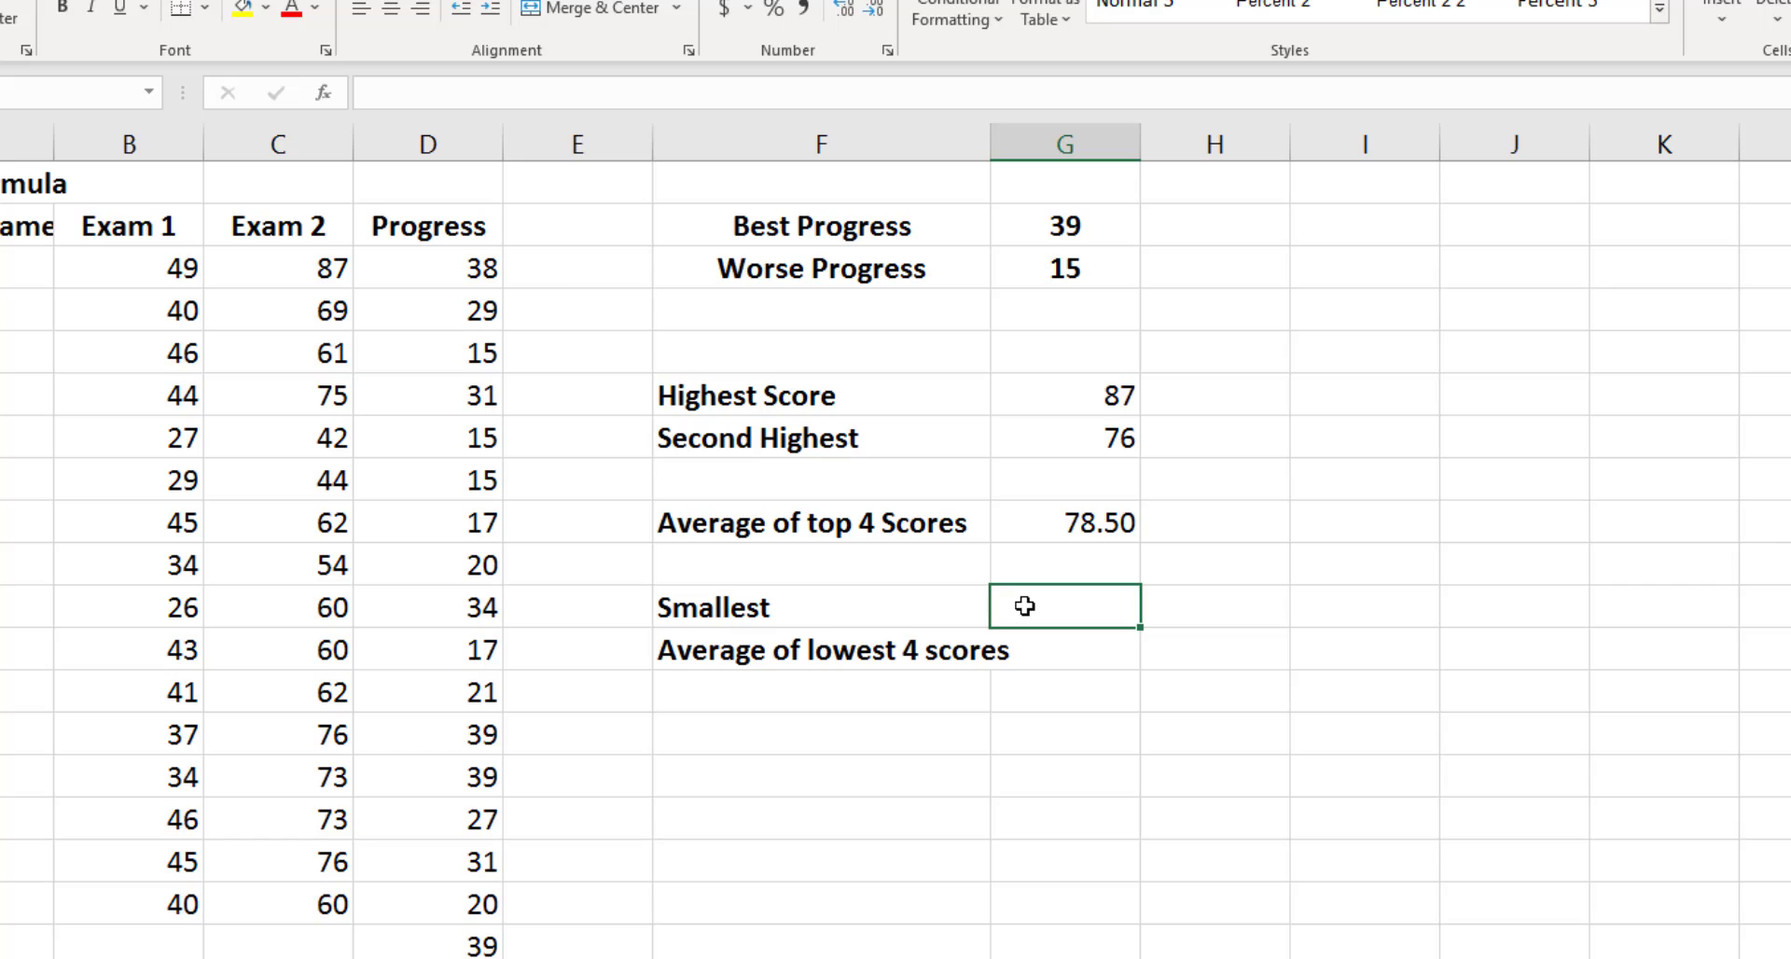
text(s)
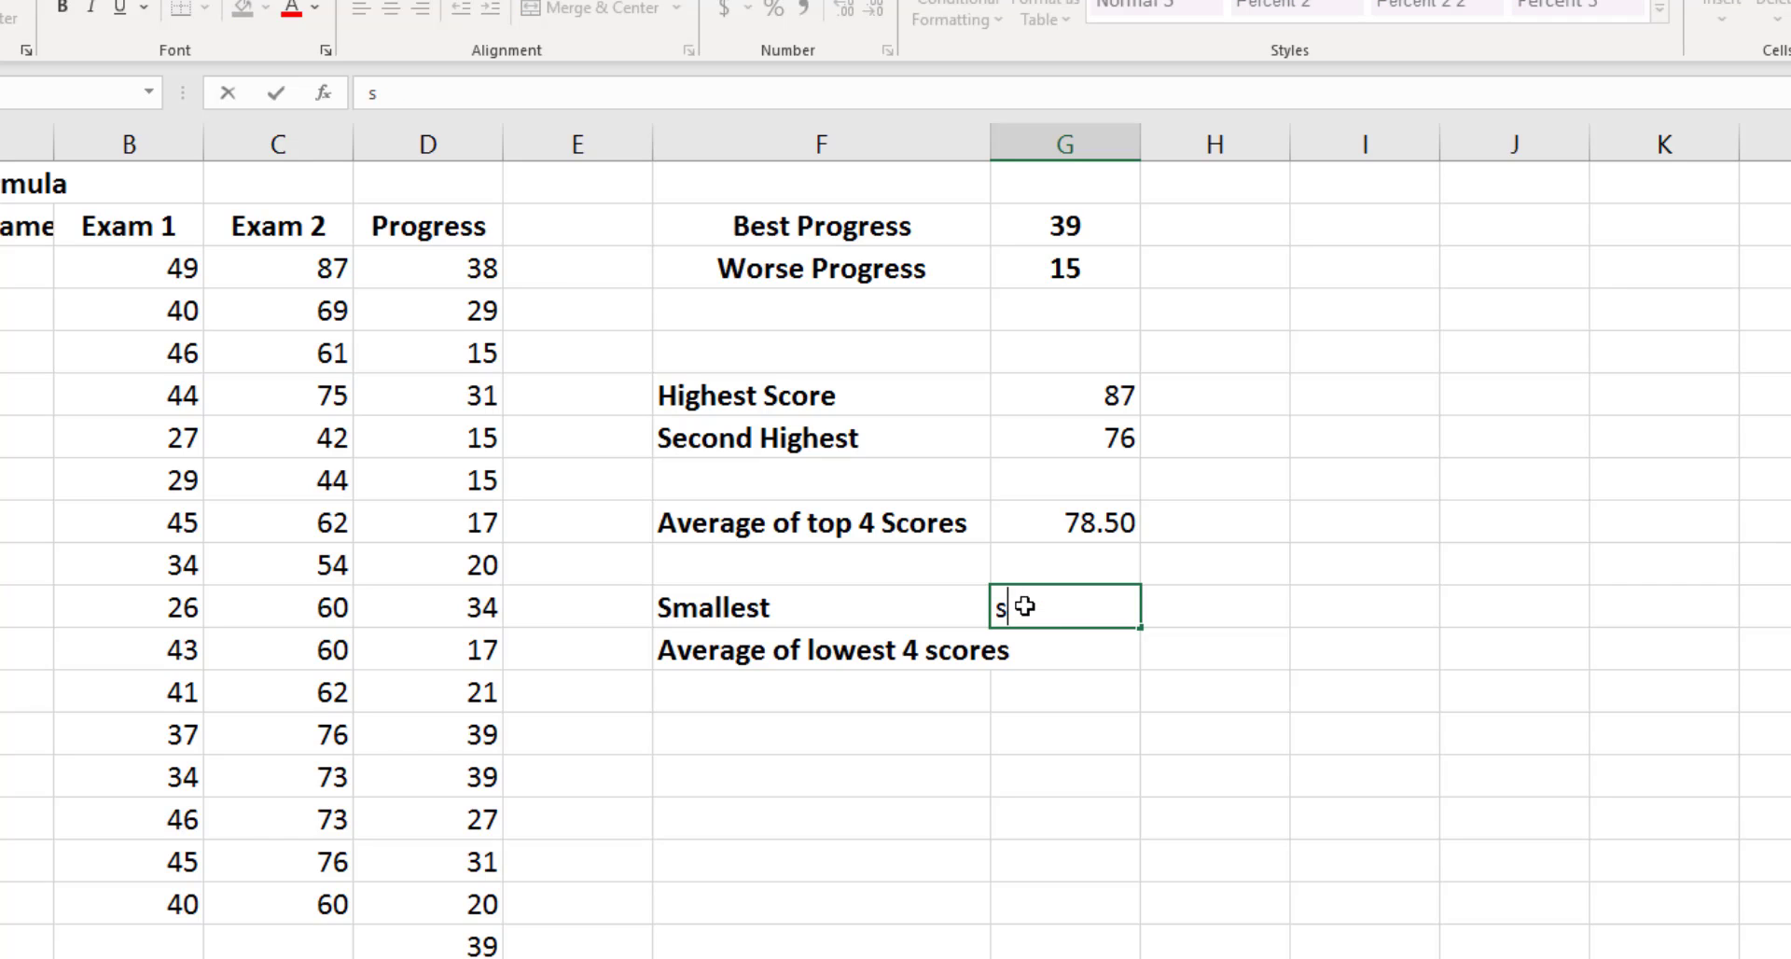
text(mall()
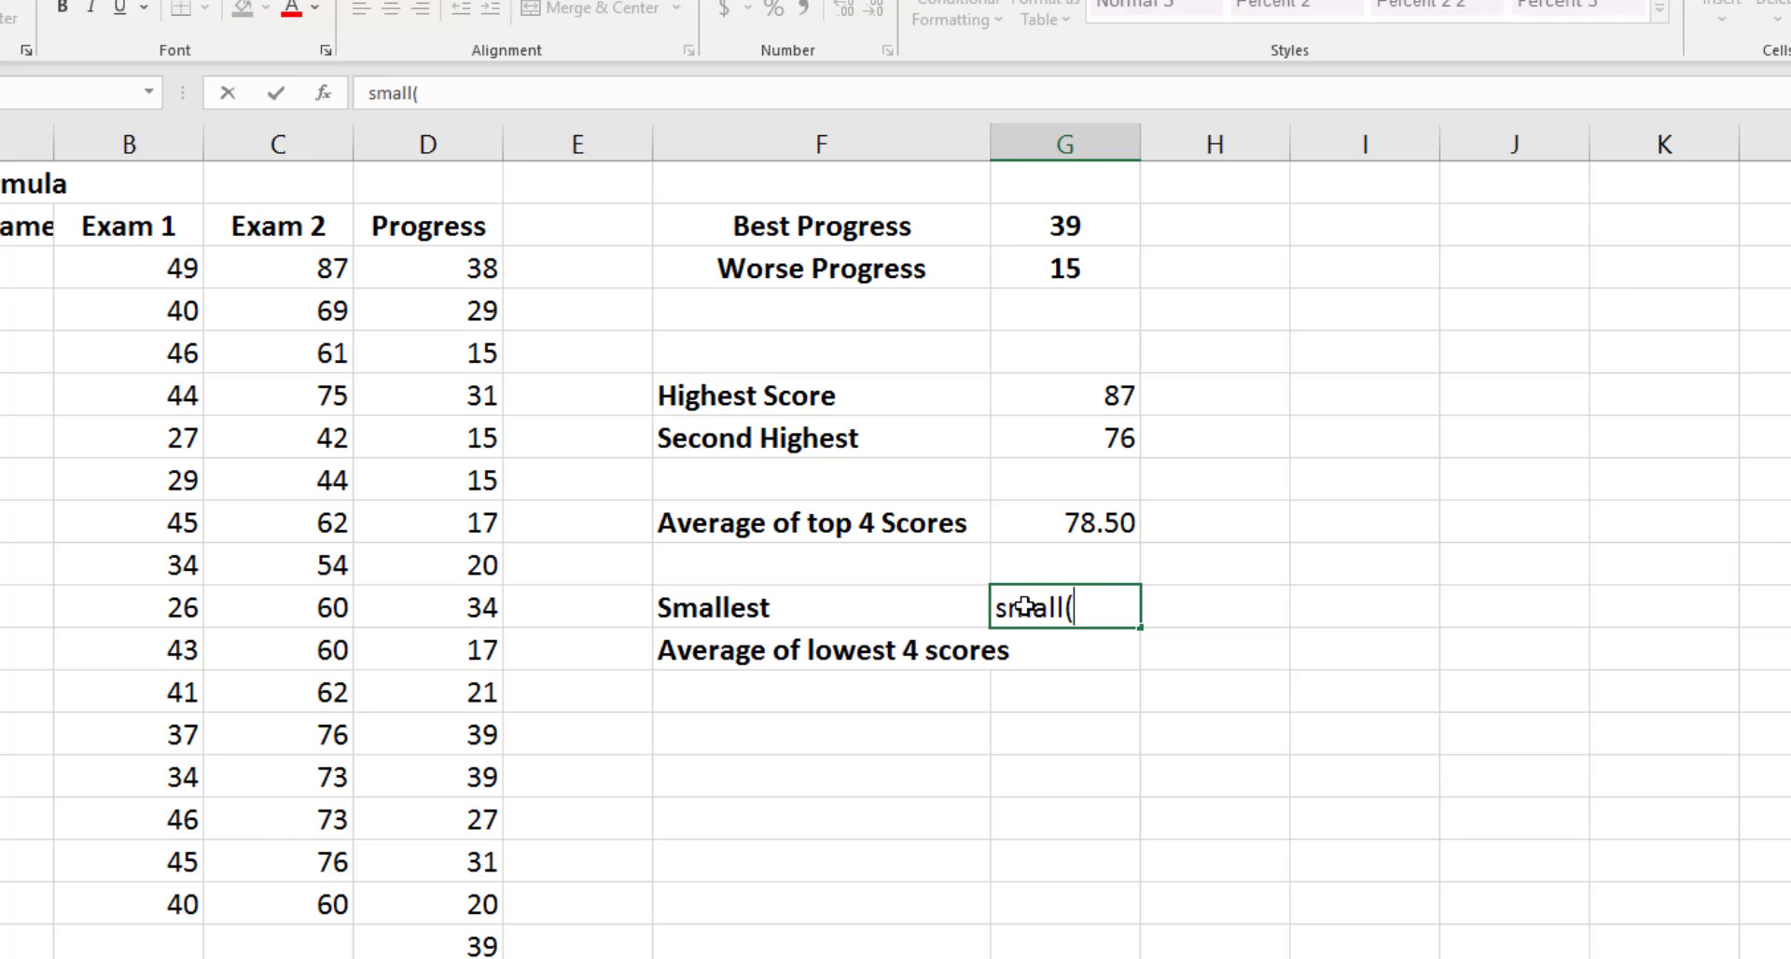
drag(299, 262, 338, 910)
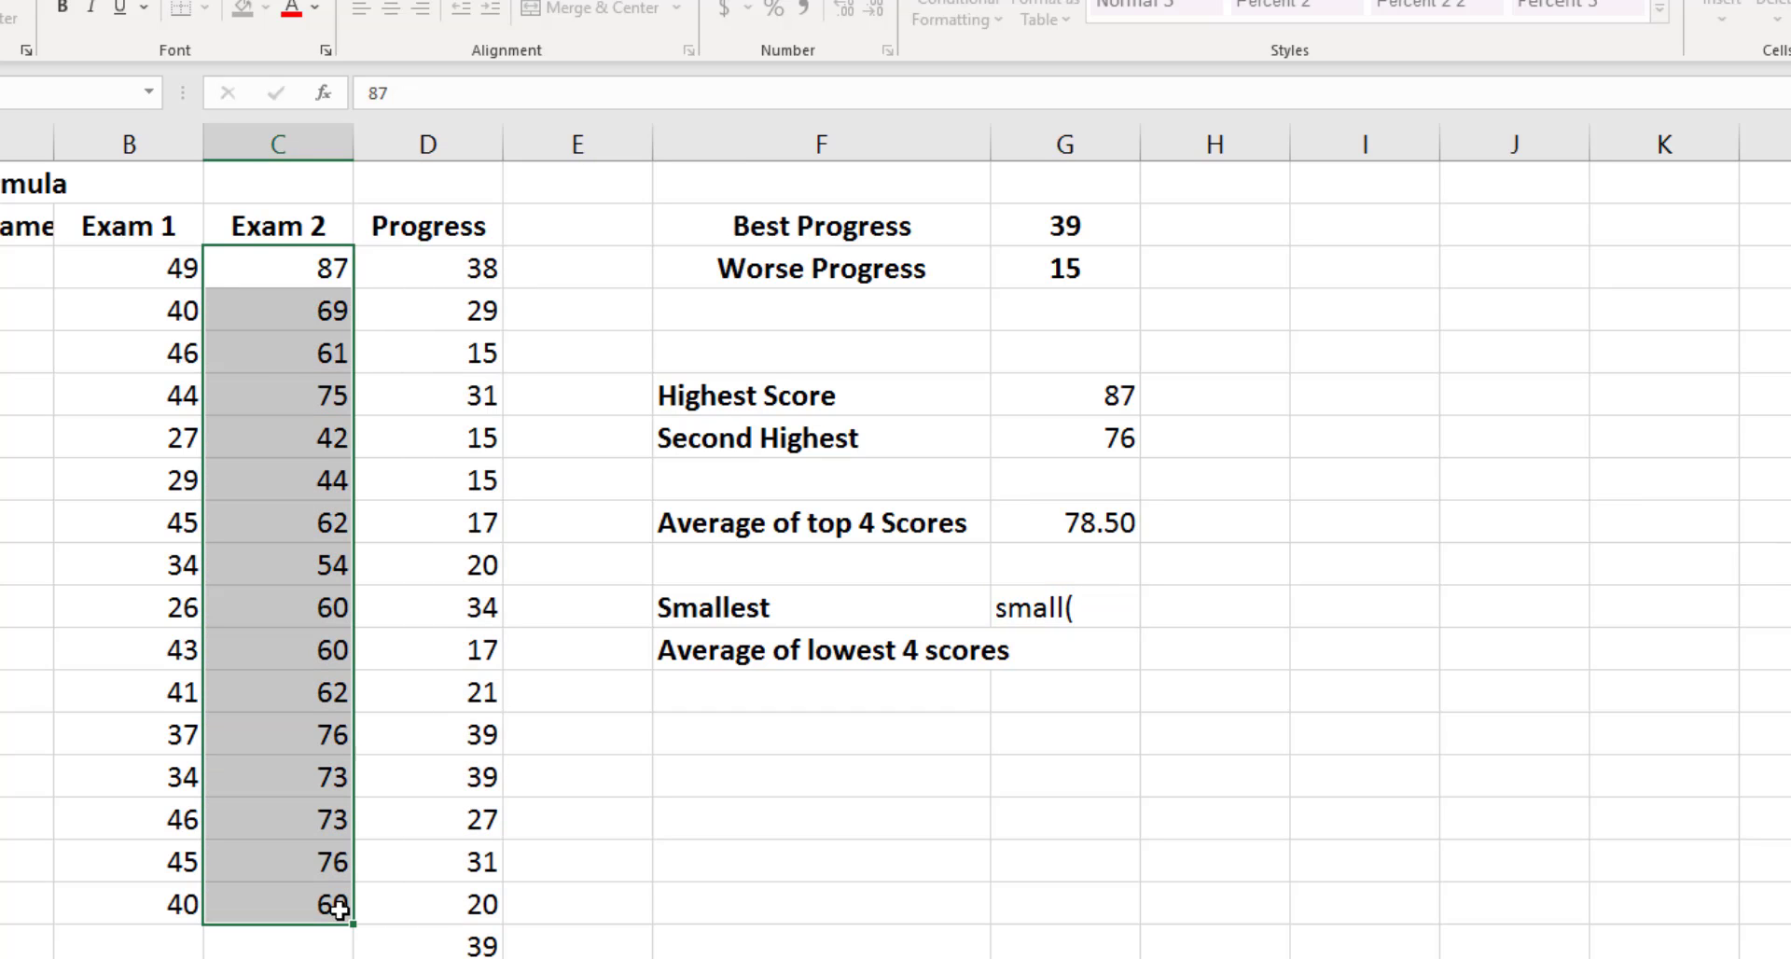
click(1006, 607)
double_click(1006, 608)
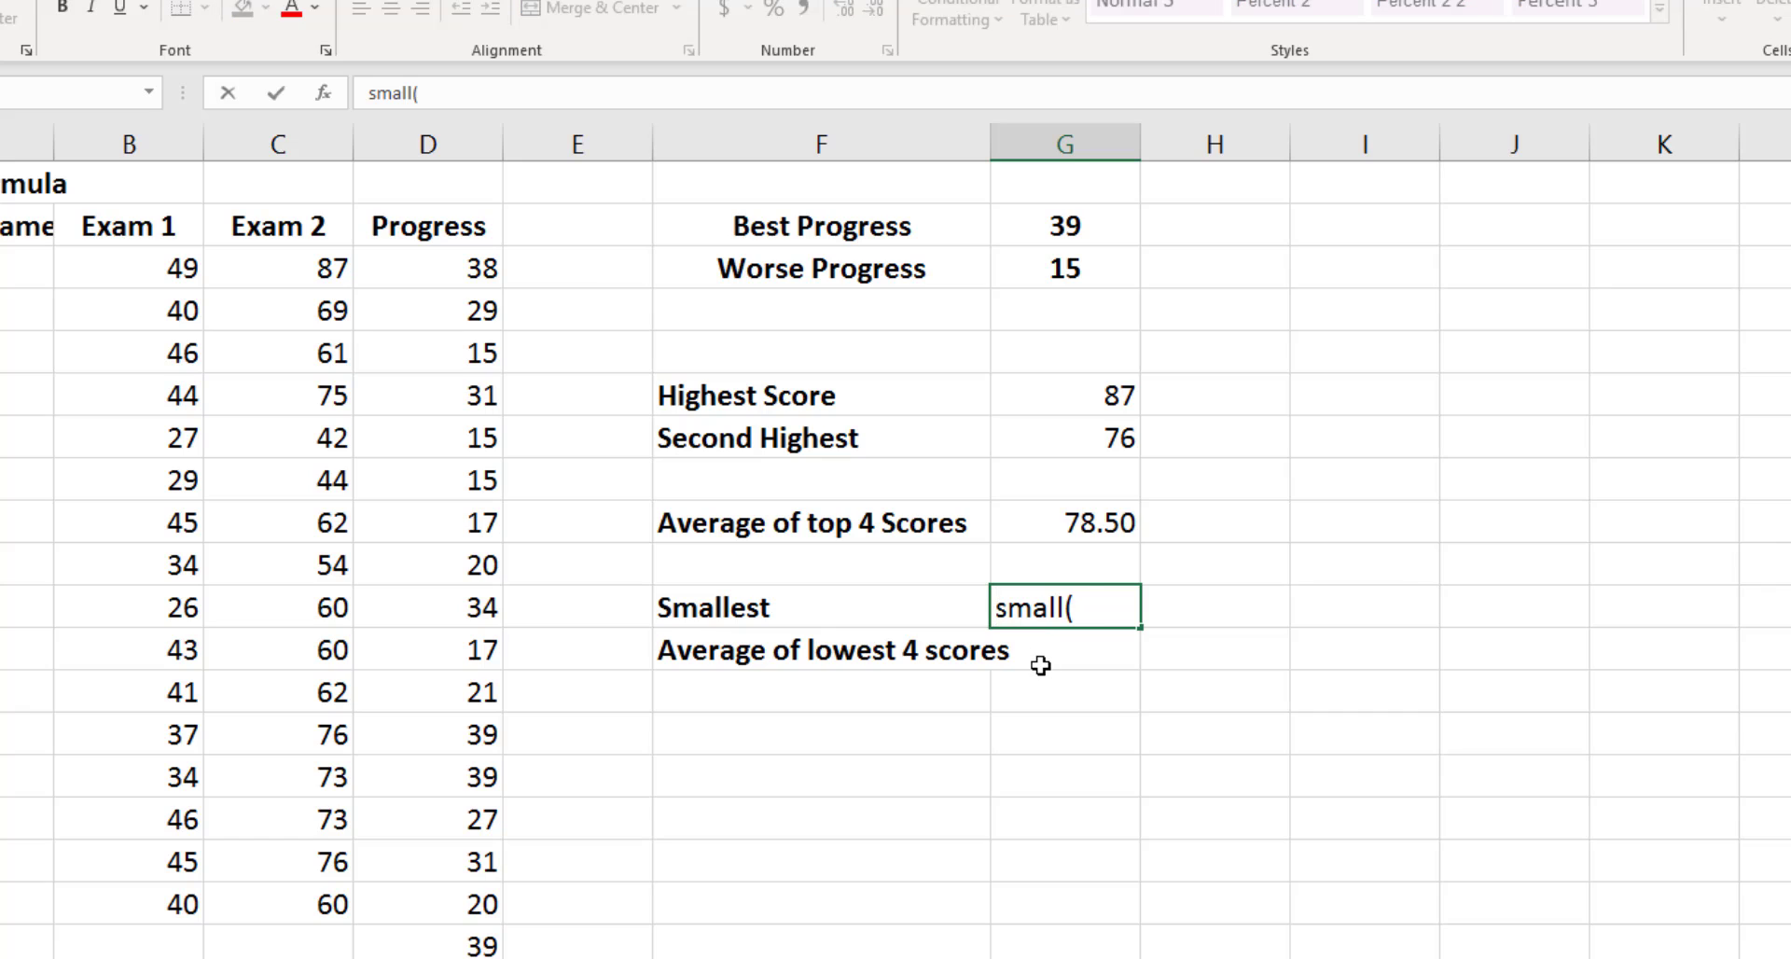
text(=)
click(1110, 604)
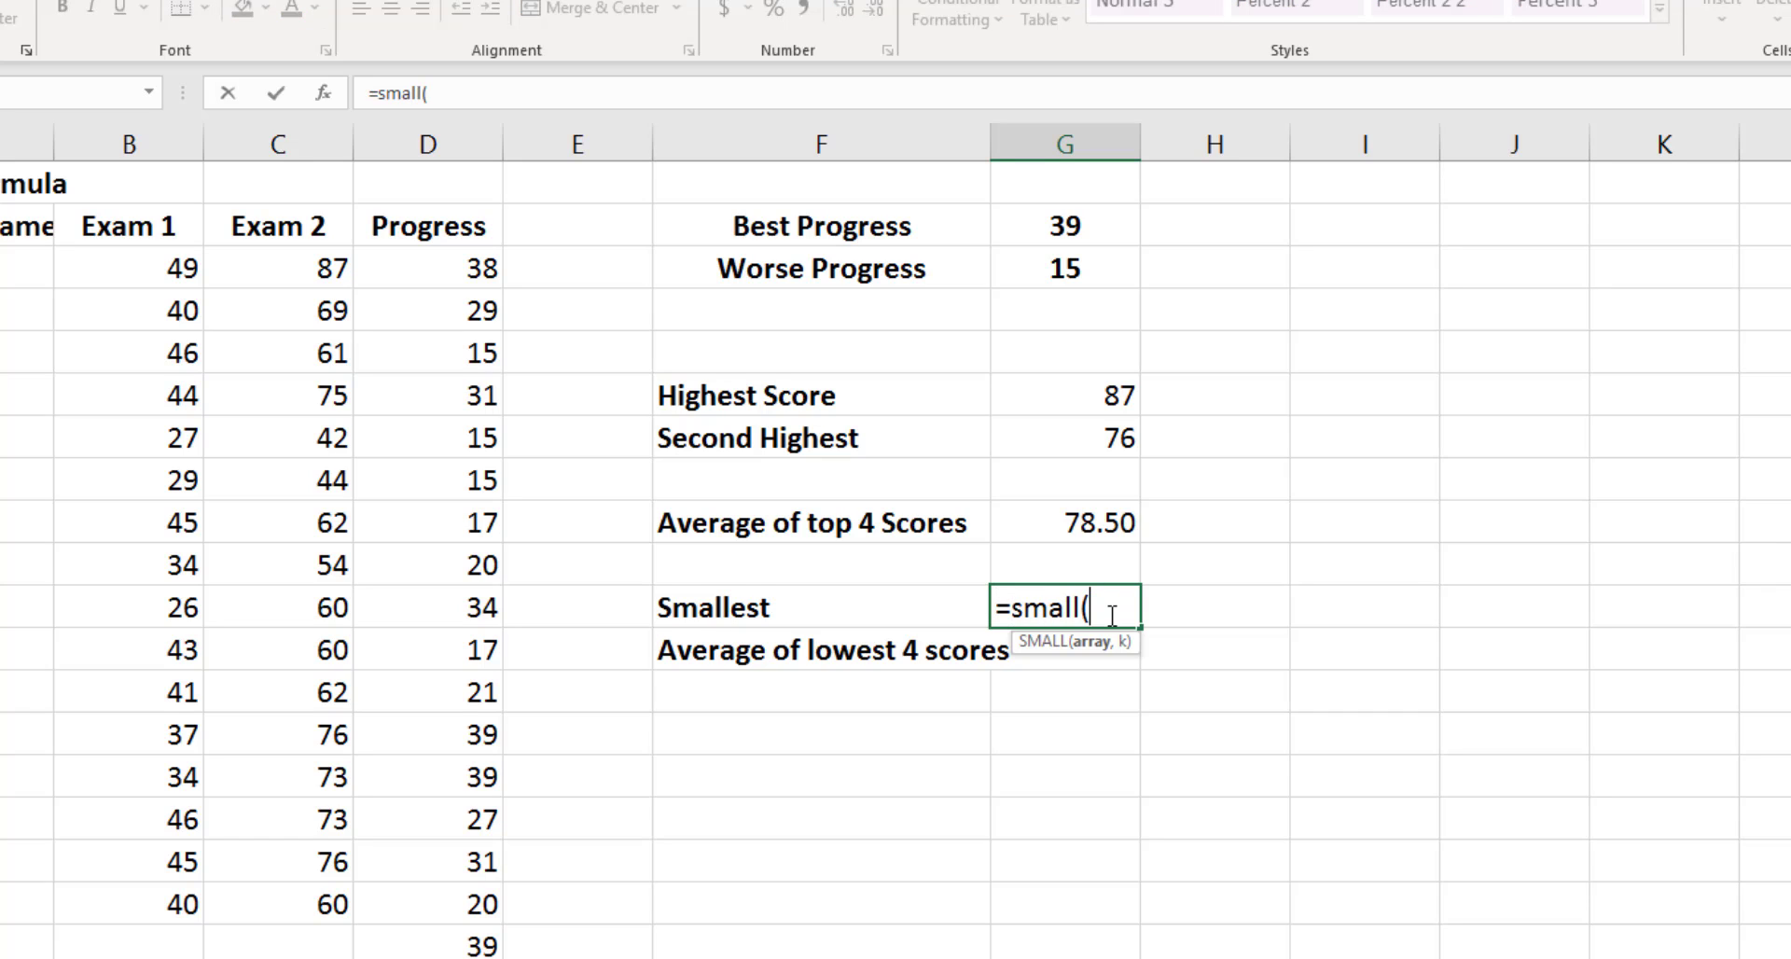
drag(328, 270, 299, 896)
text(,1)
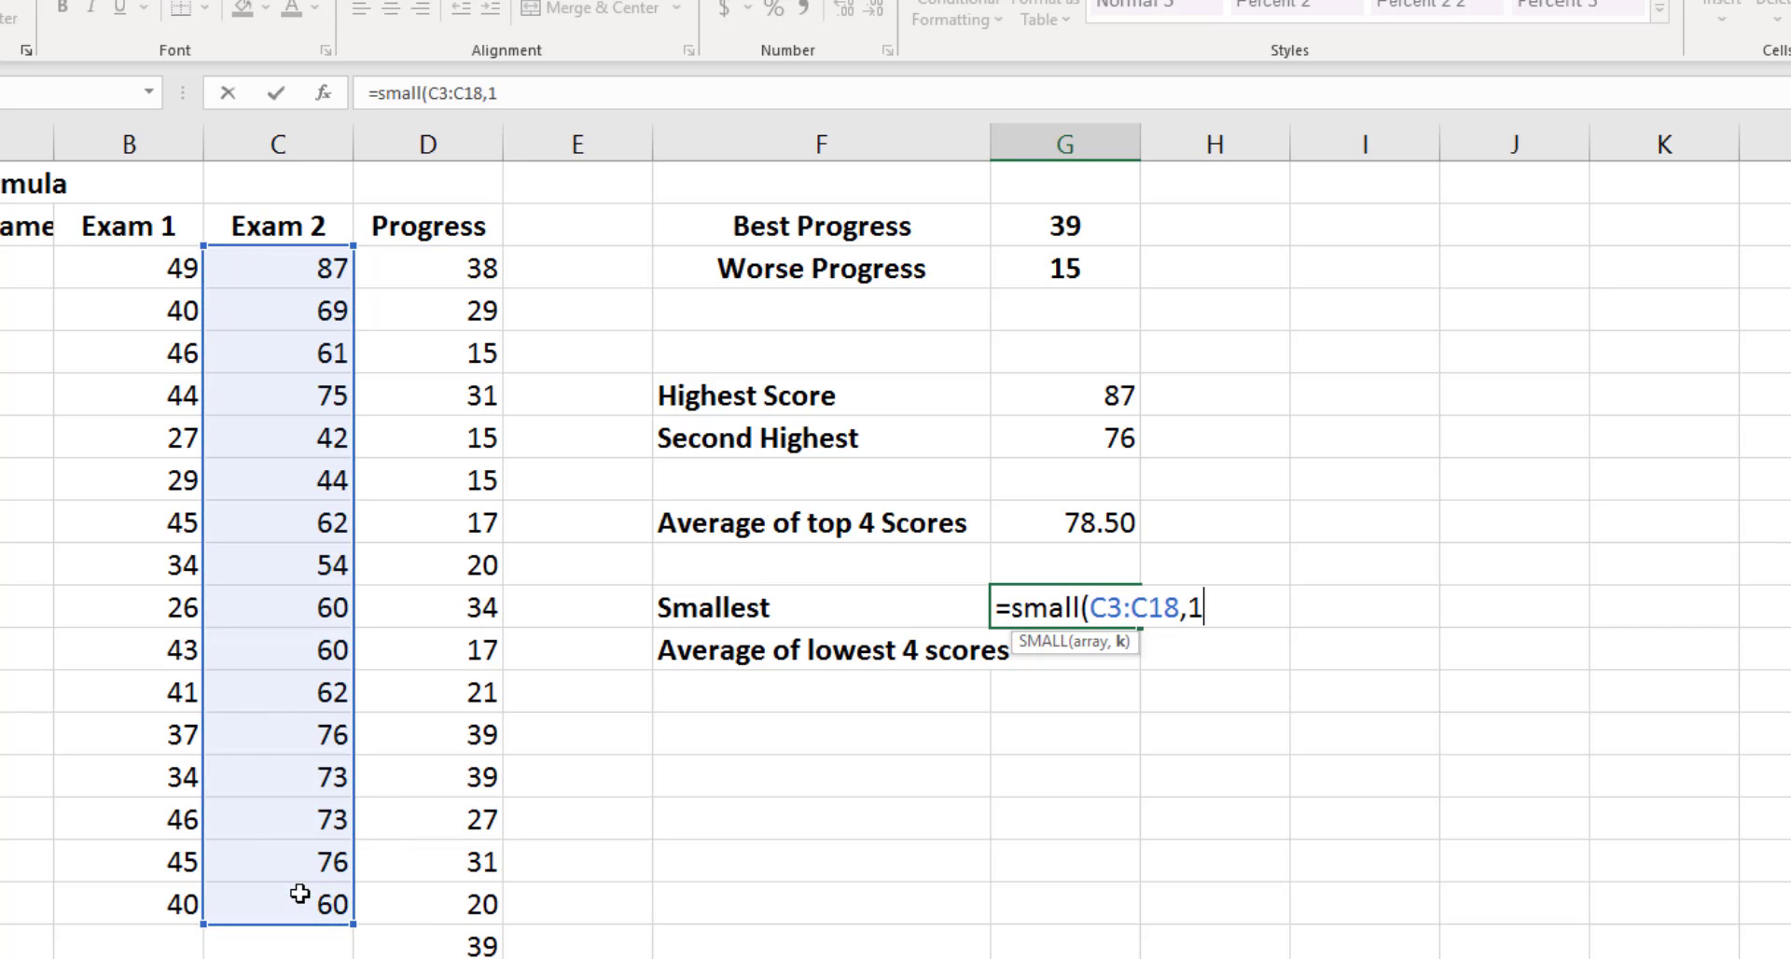
key(Return)
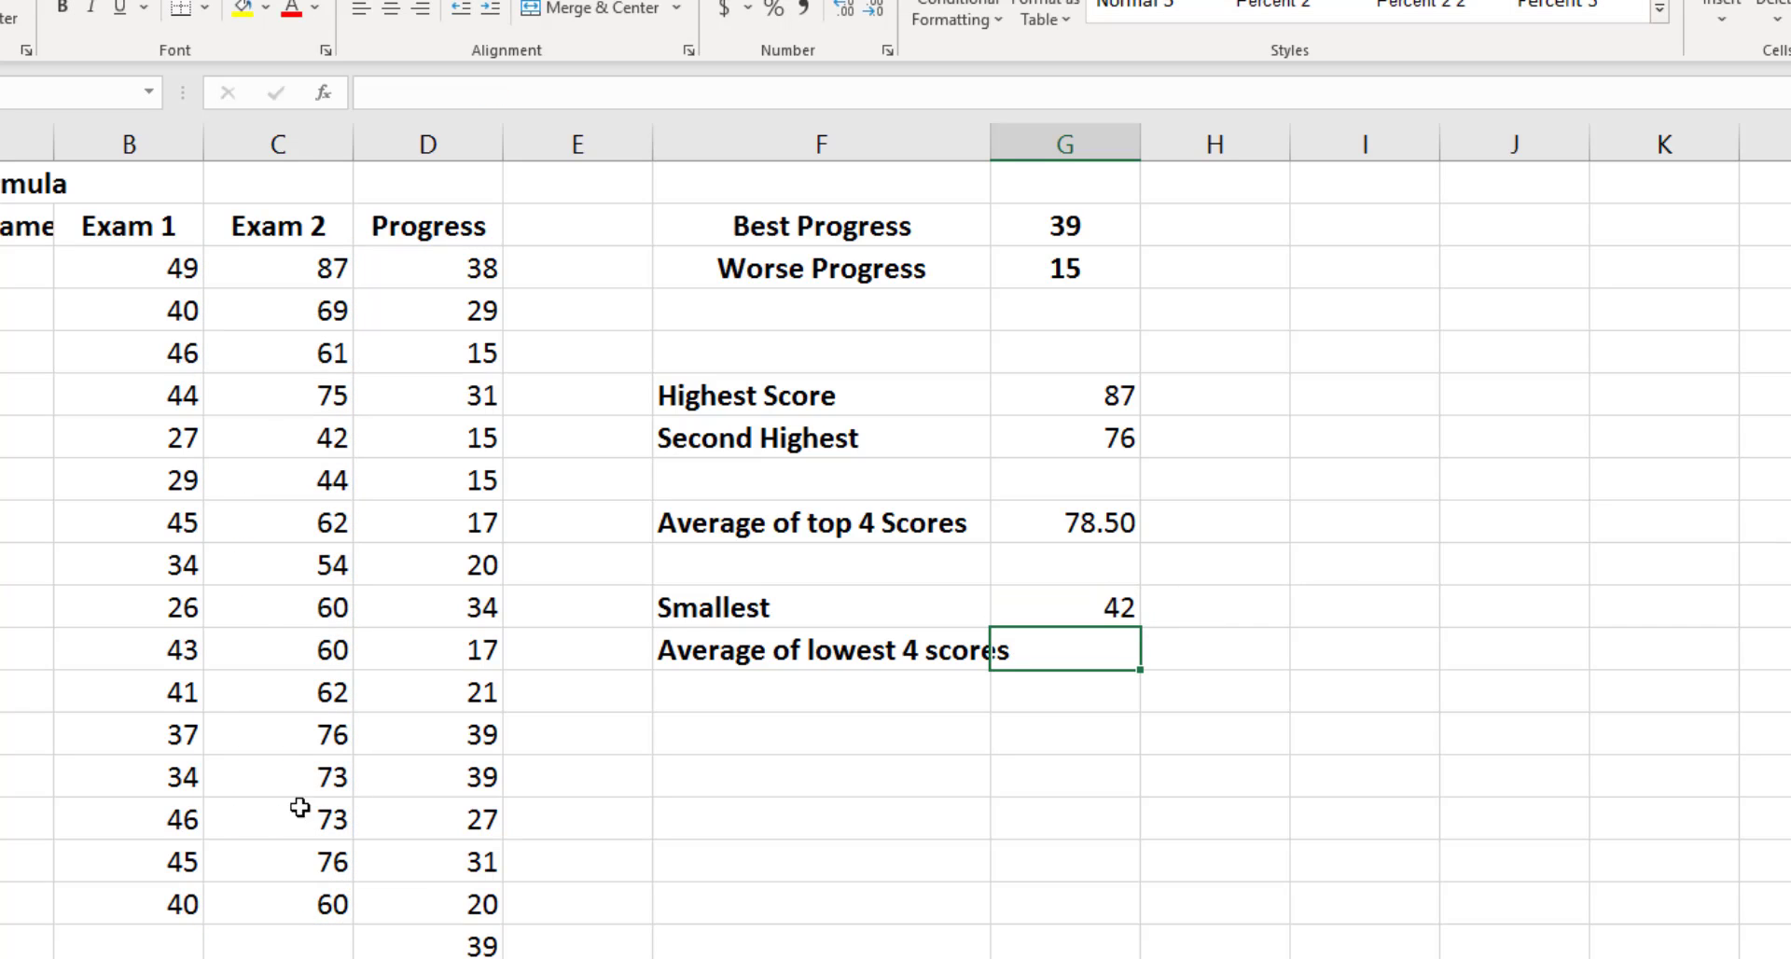
click(294, 431)
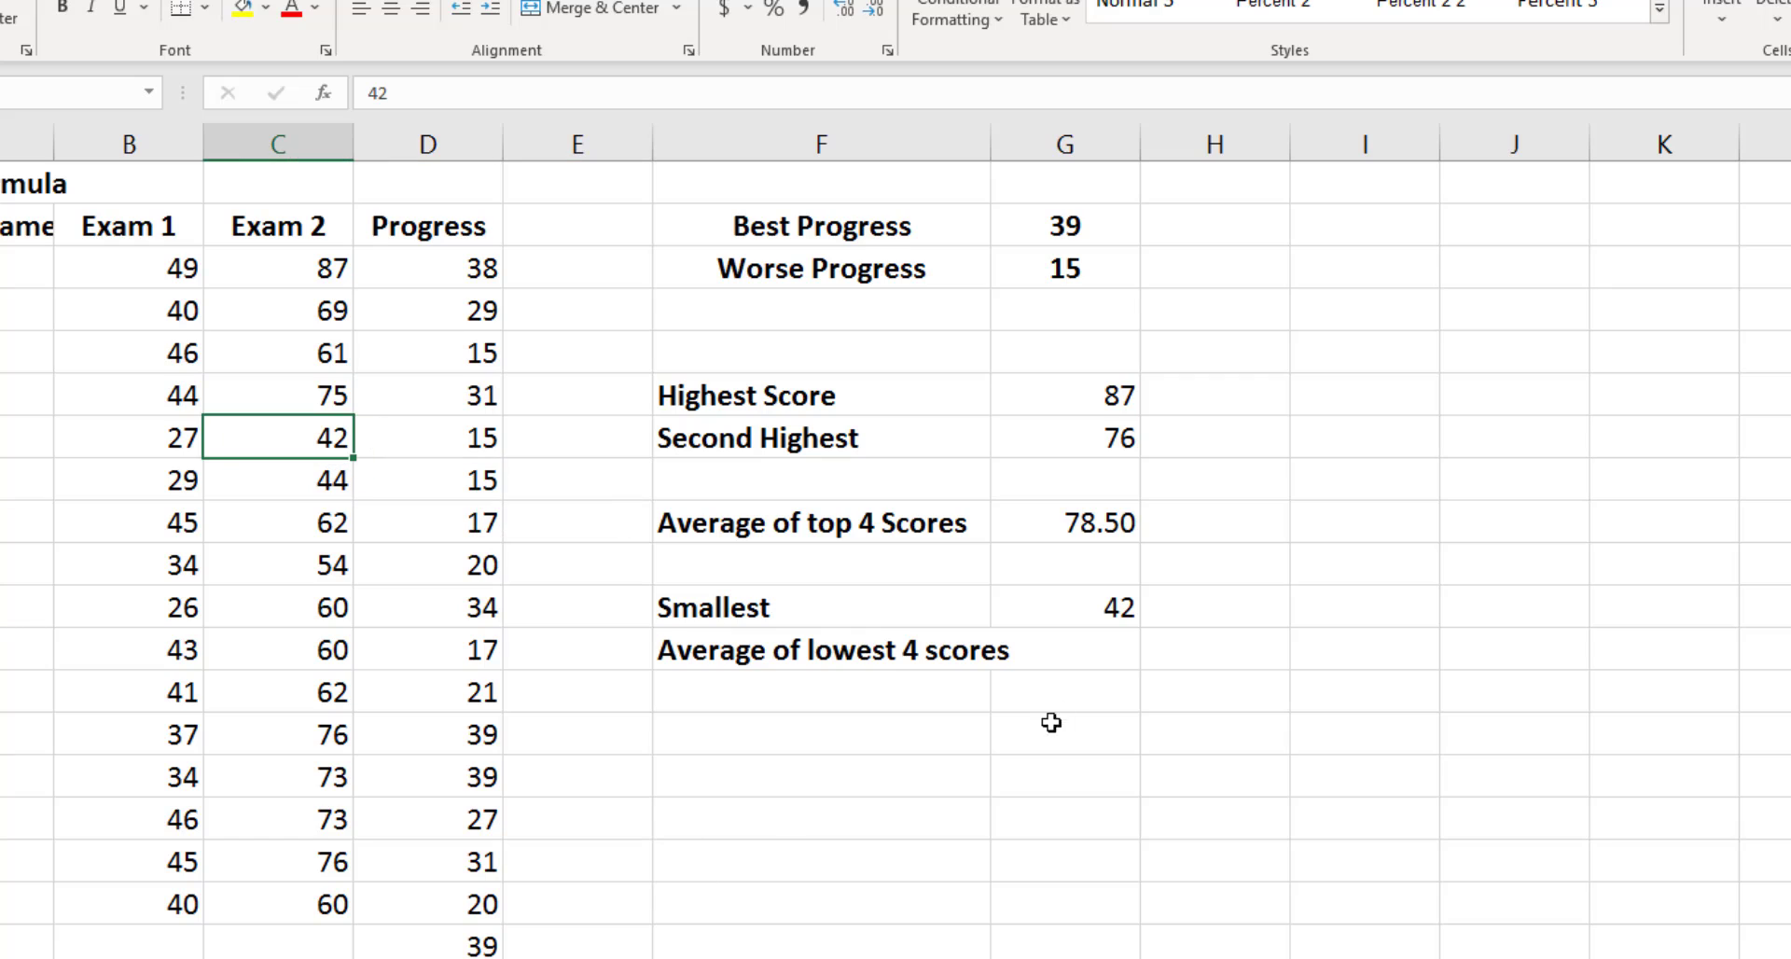
Replace the rank 1 in G11's SMALL formula with a higher rank.
click(1103, 617)
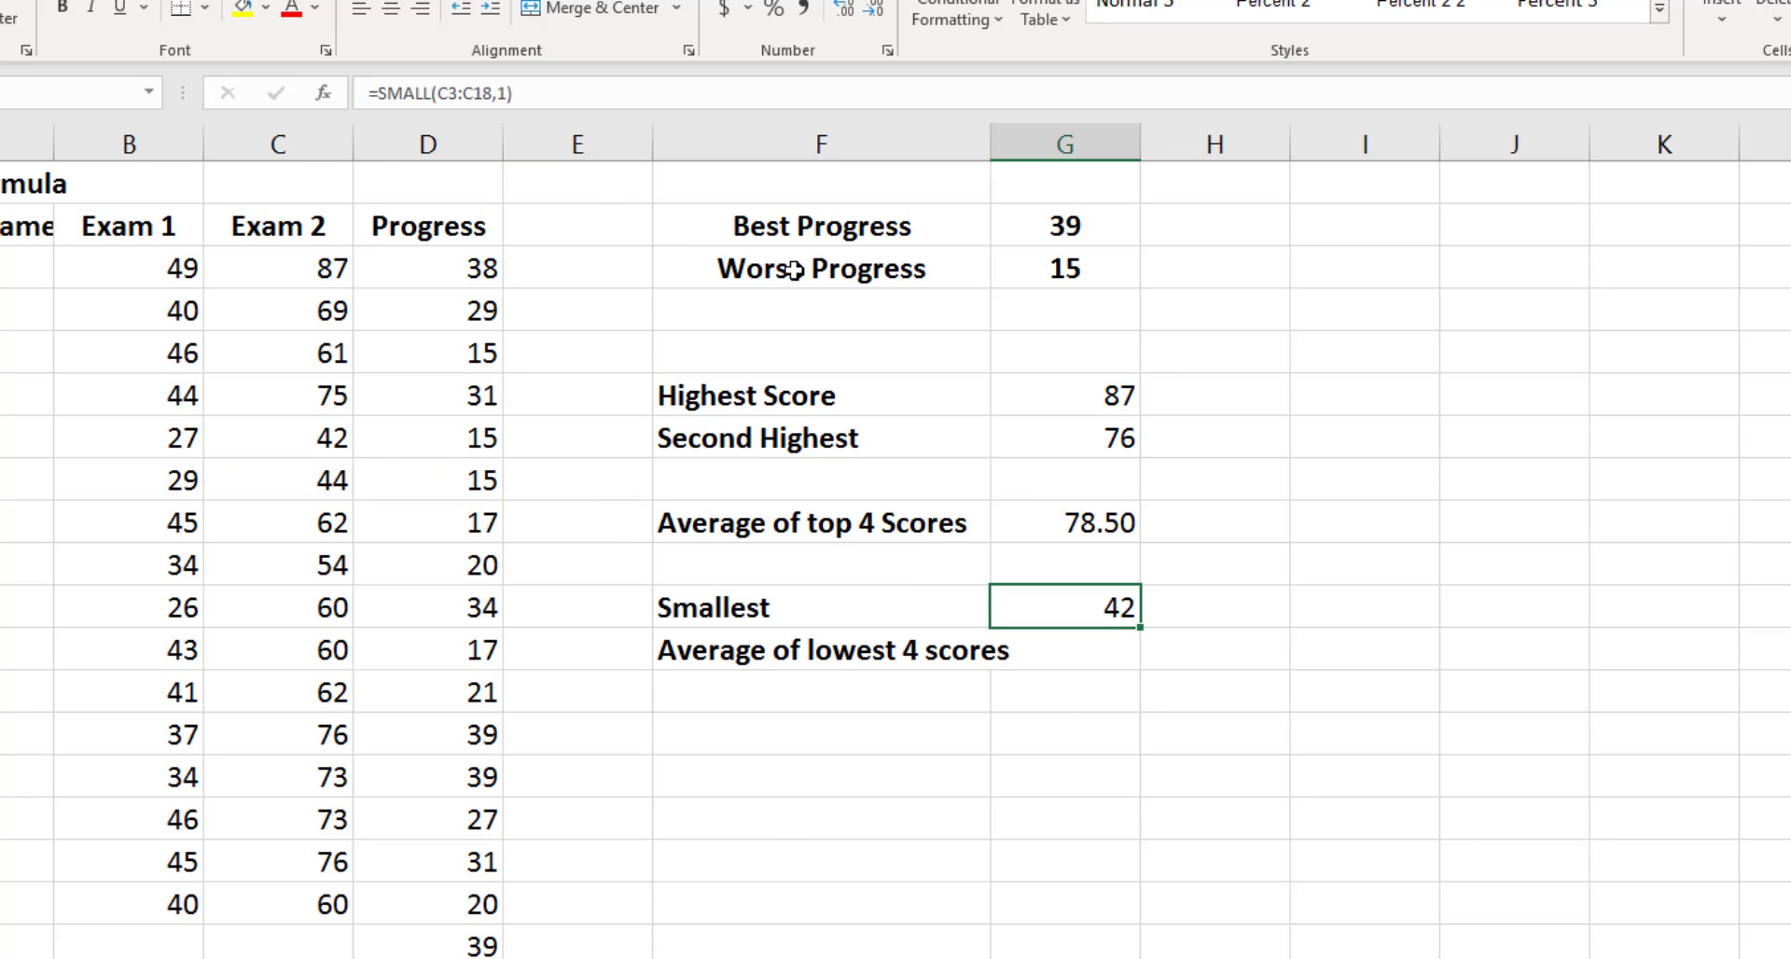
double_click(1117, 605)
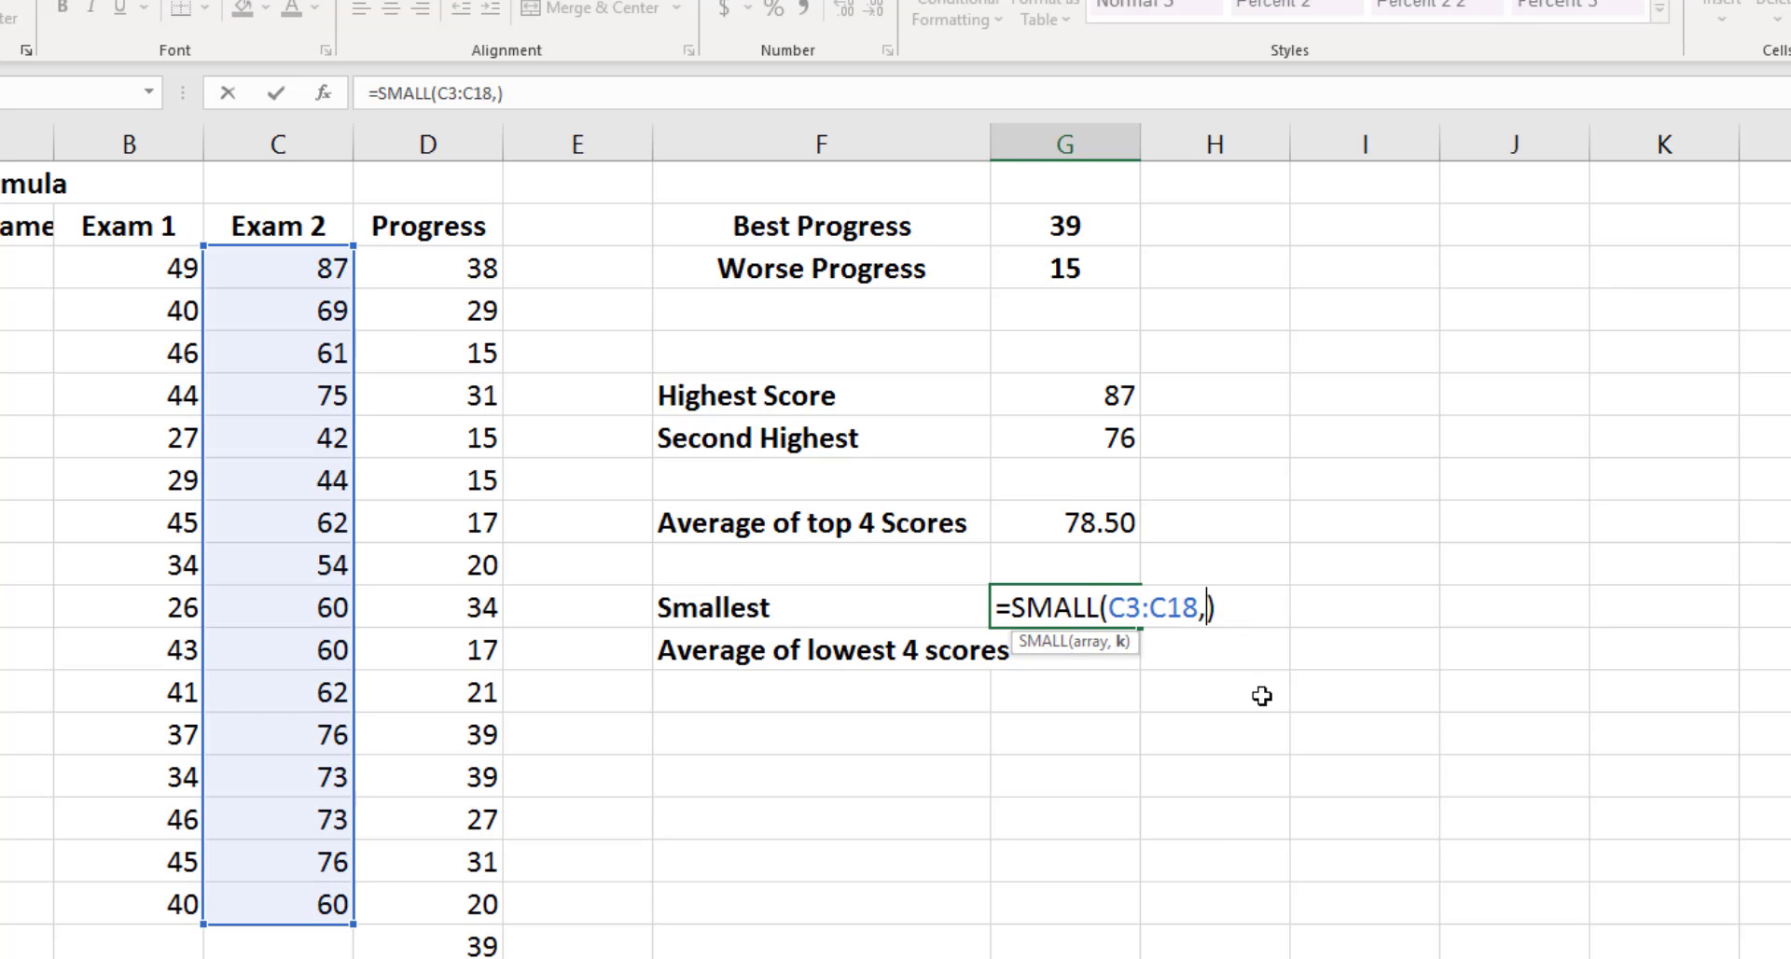
key(Return)
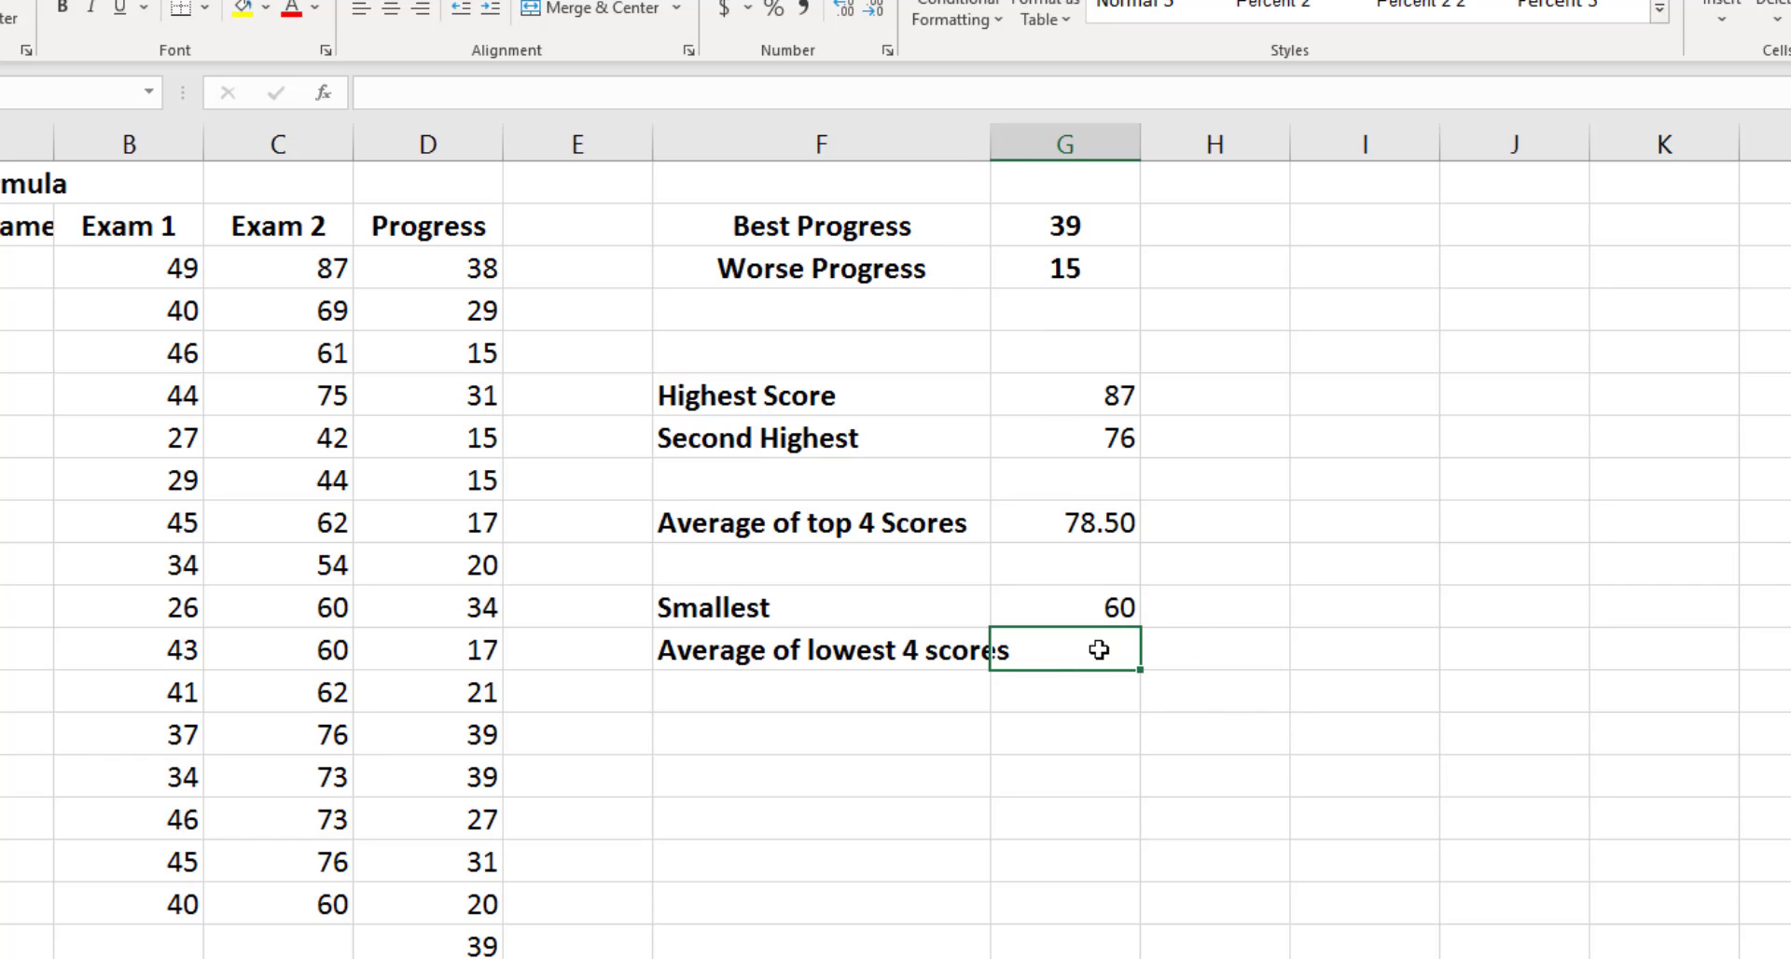
Average the lowest four Exam 2 scores in G12 with the formula =AVERAGE(SMALL(C3:C18,{1,2,3,4})).
text(=)
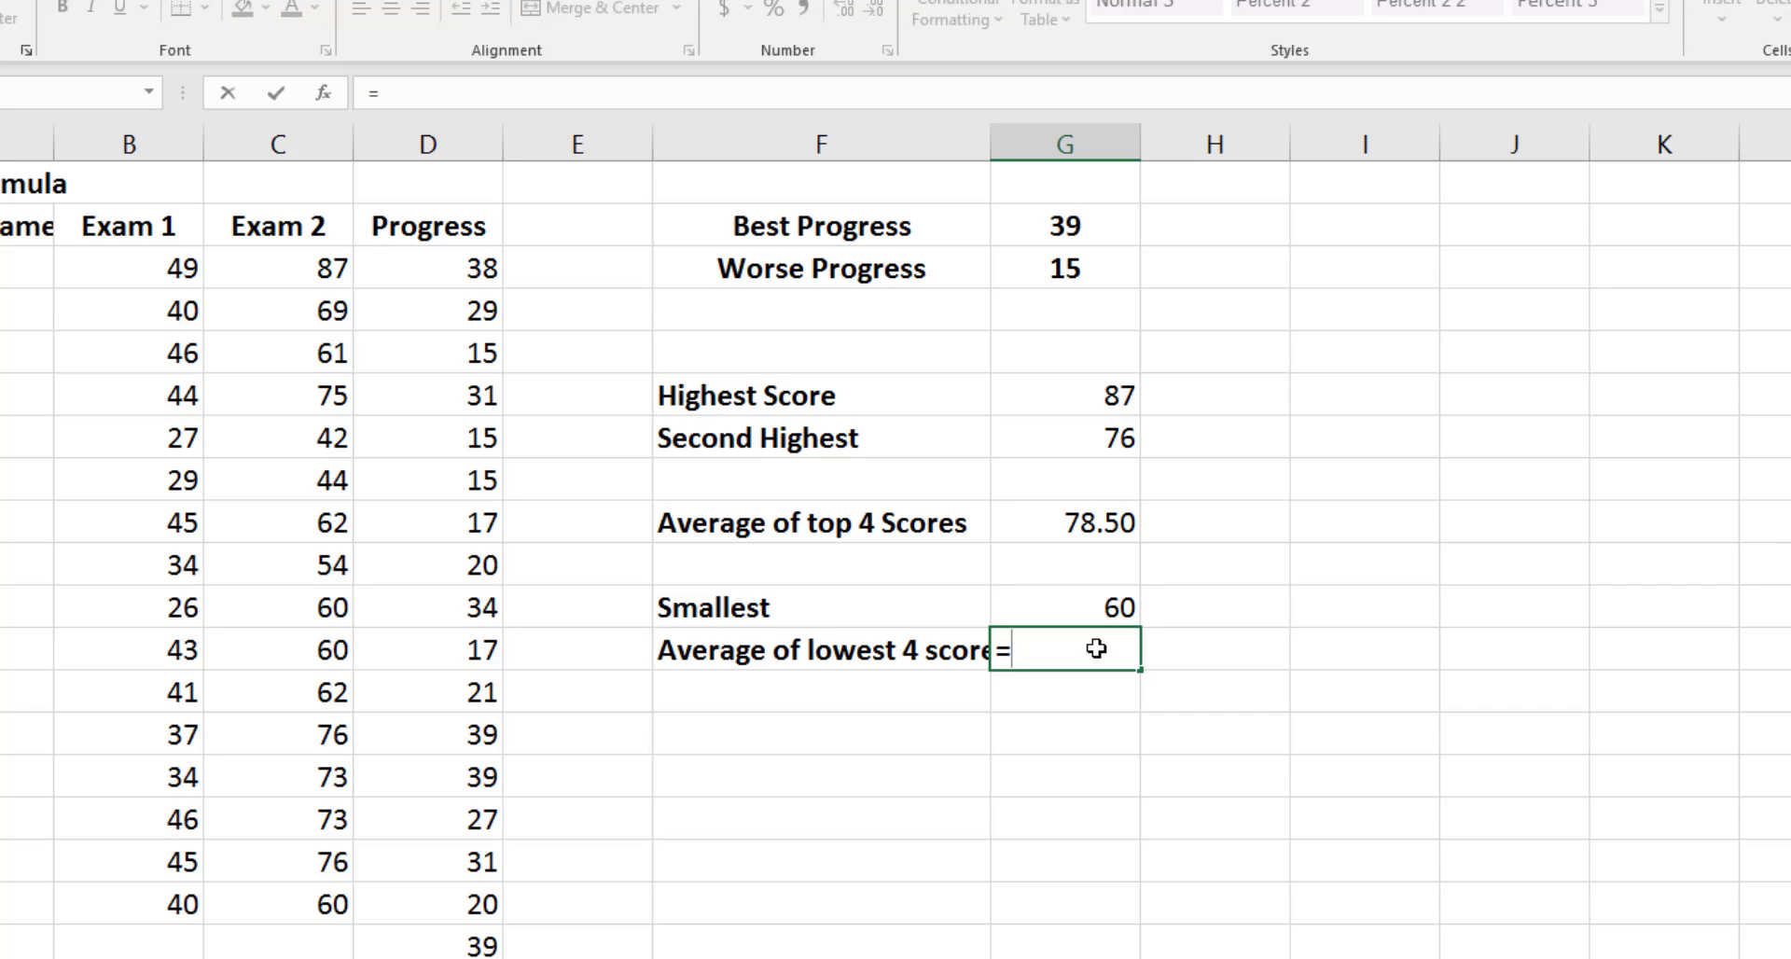
text(average()
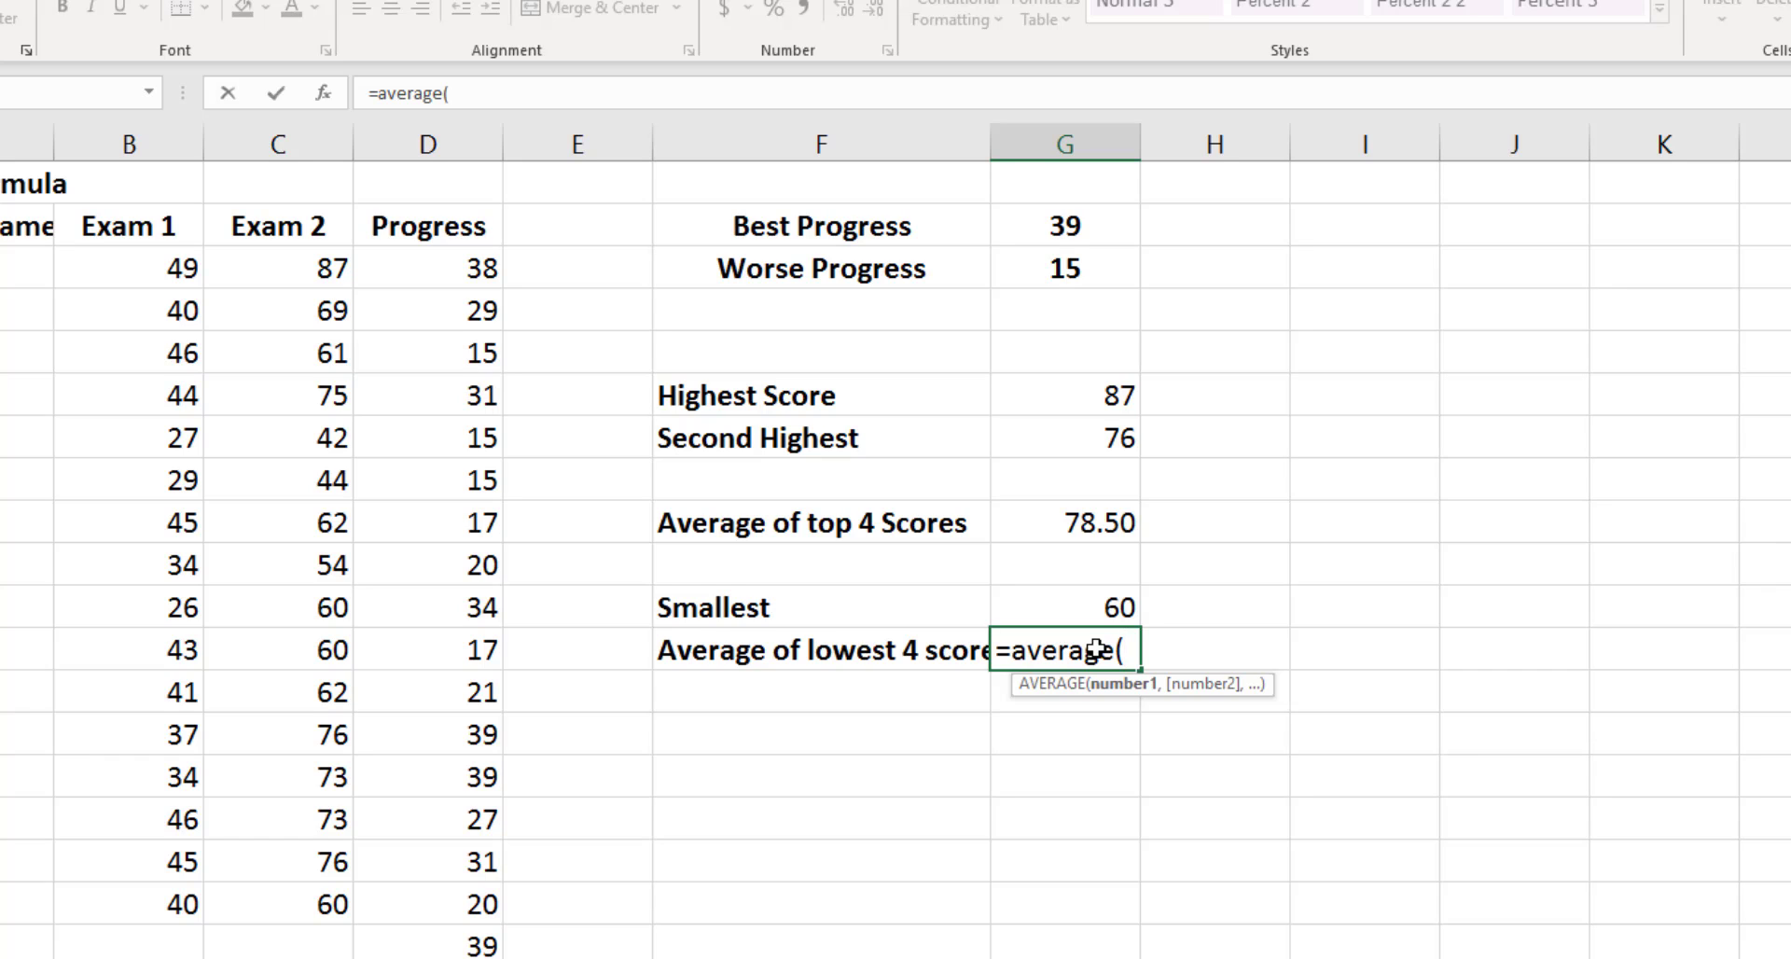
text(small()
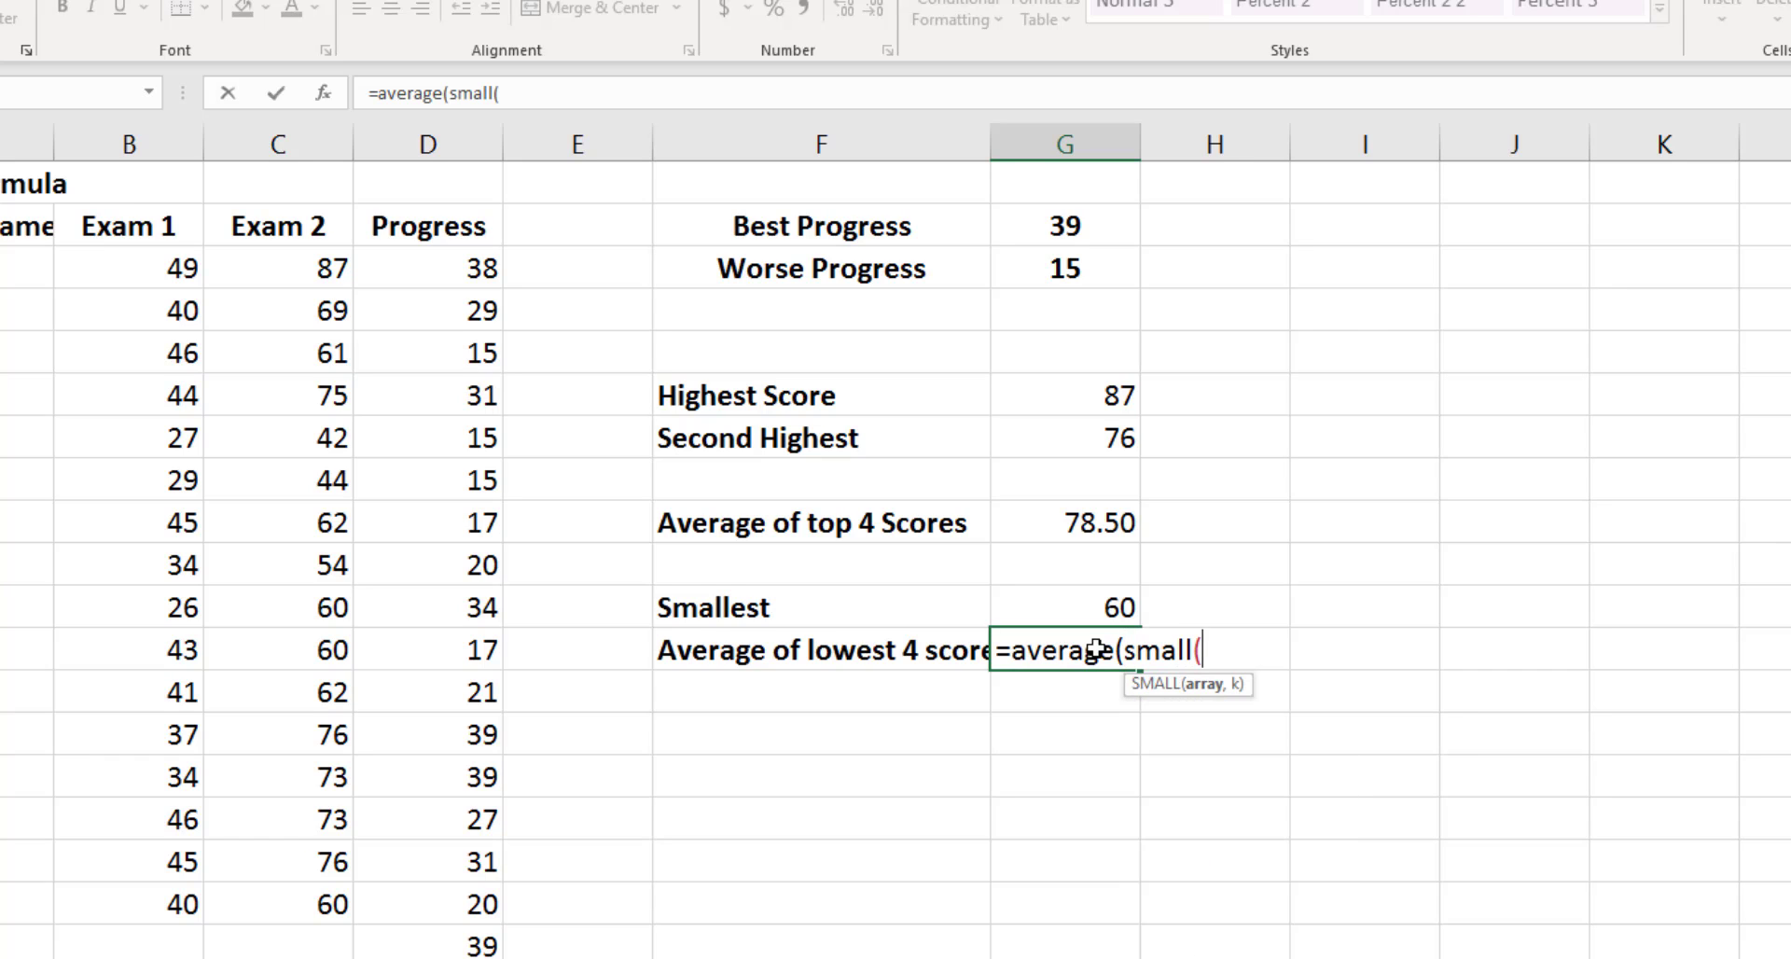
drag(286, 272, 327, 898)
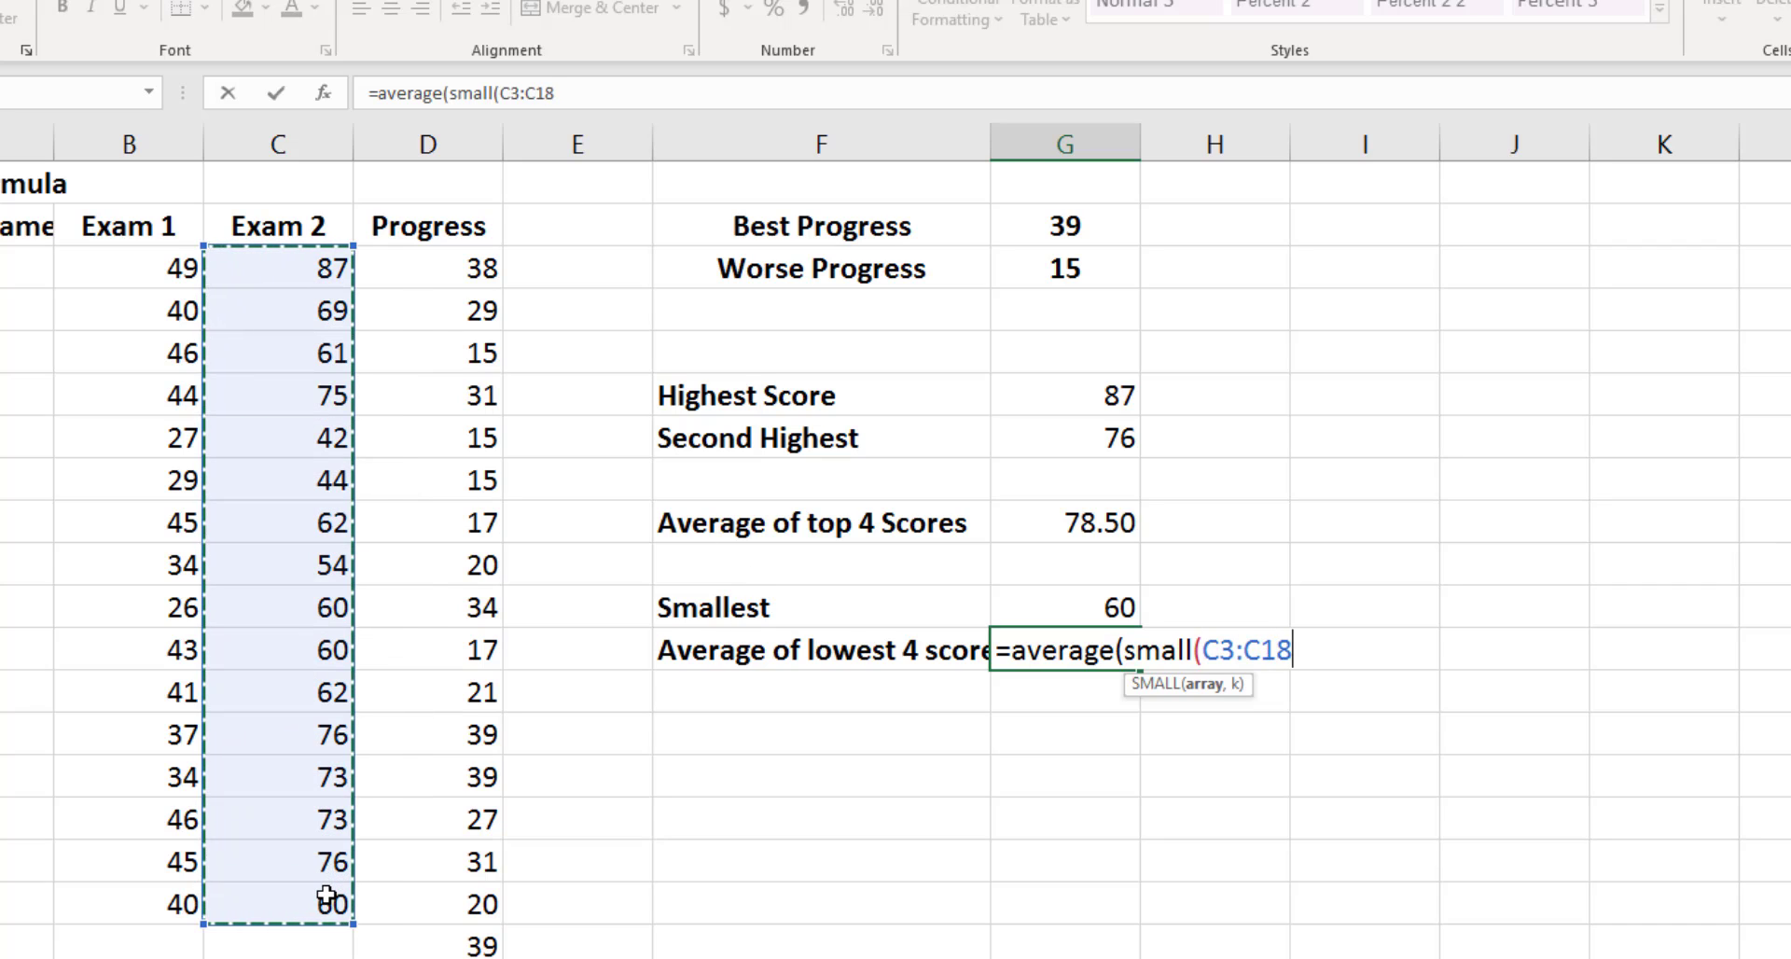
text(,)
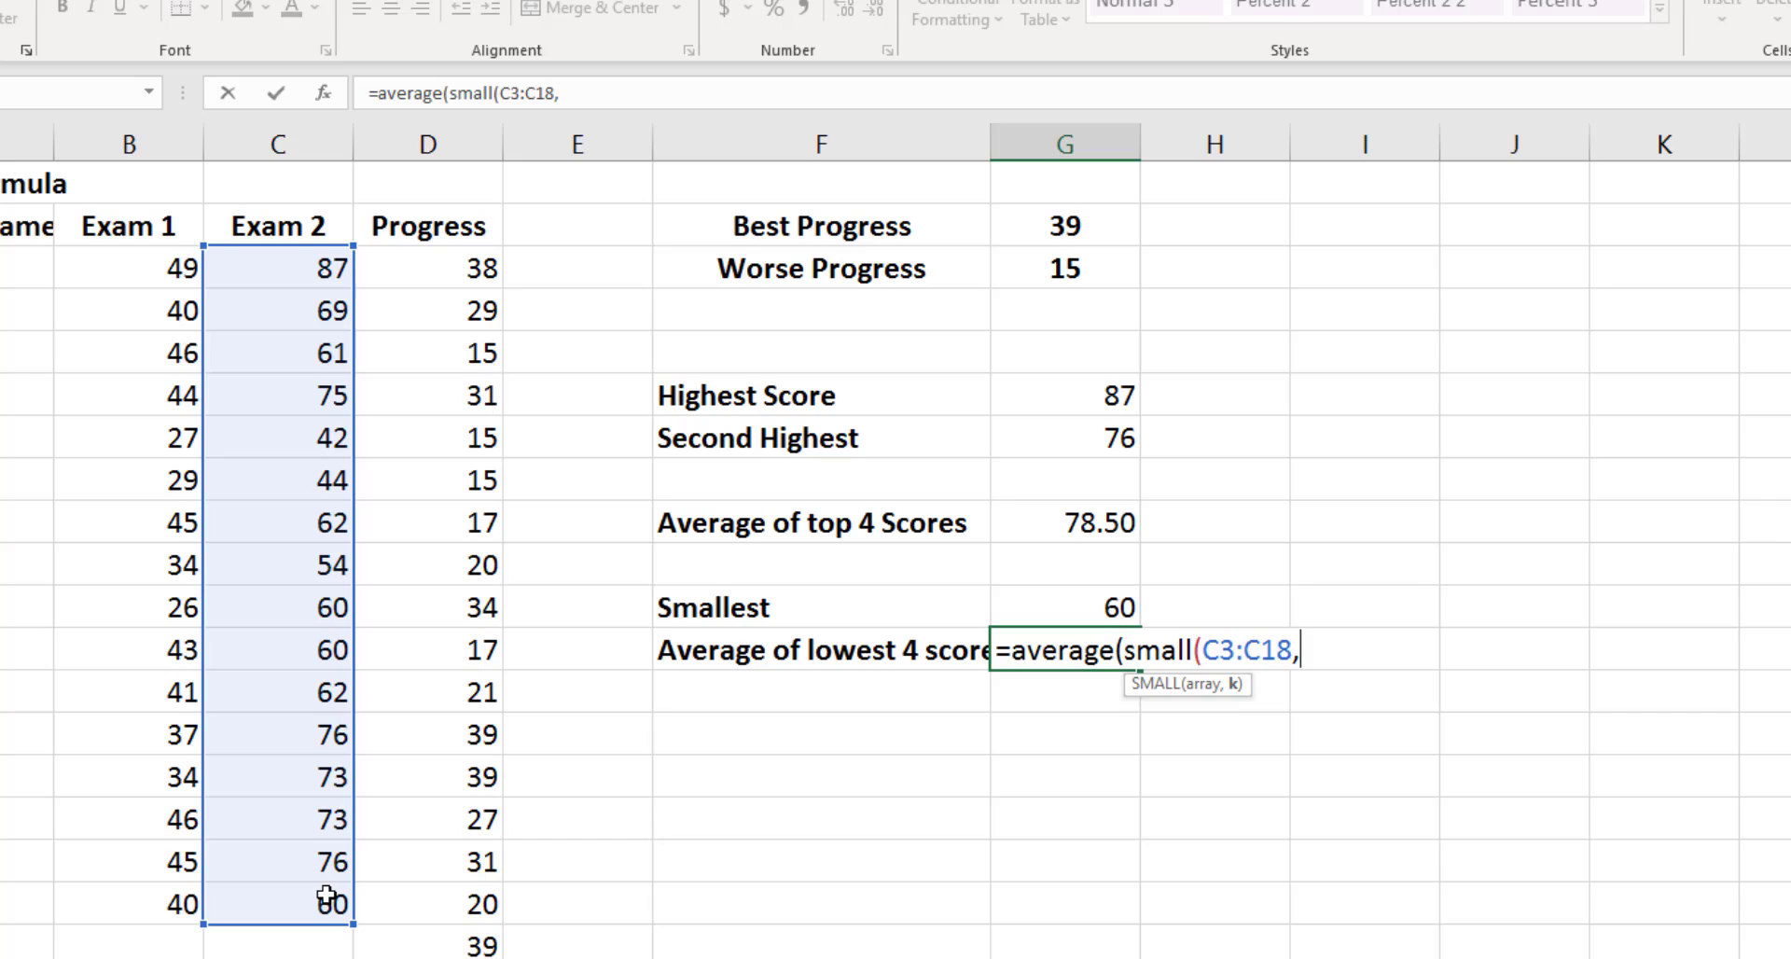
text({1,2,3,4})
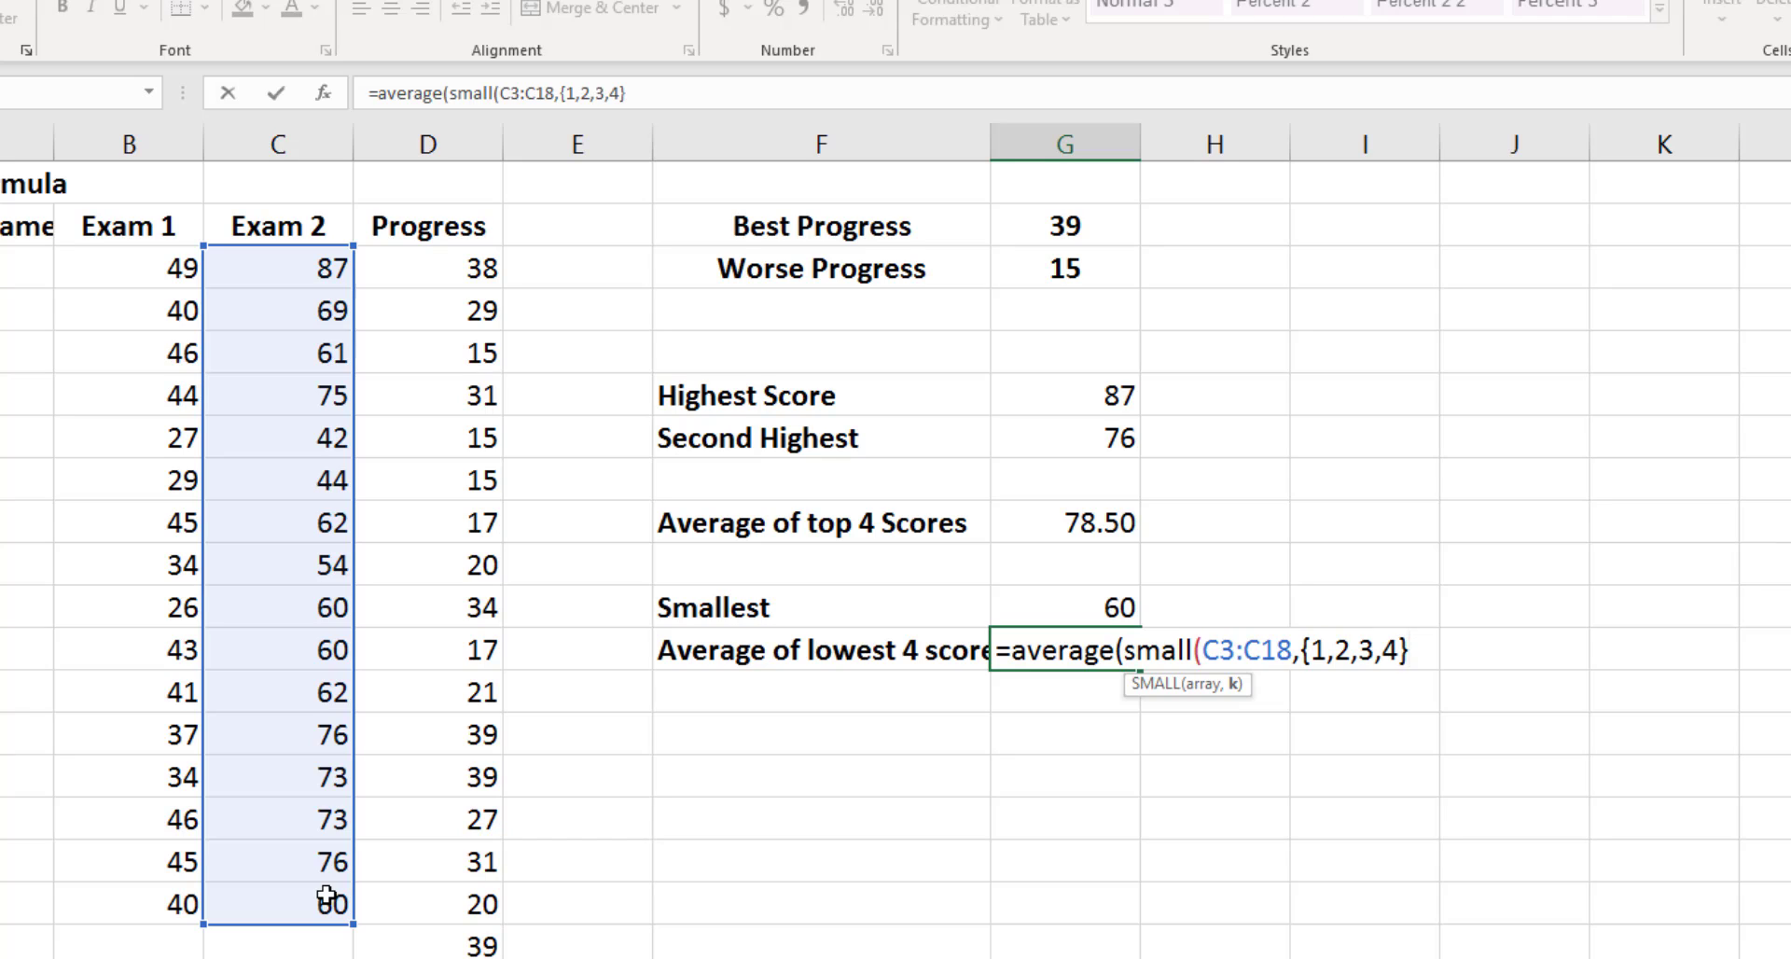
text())
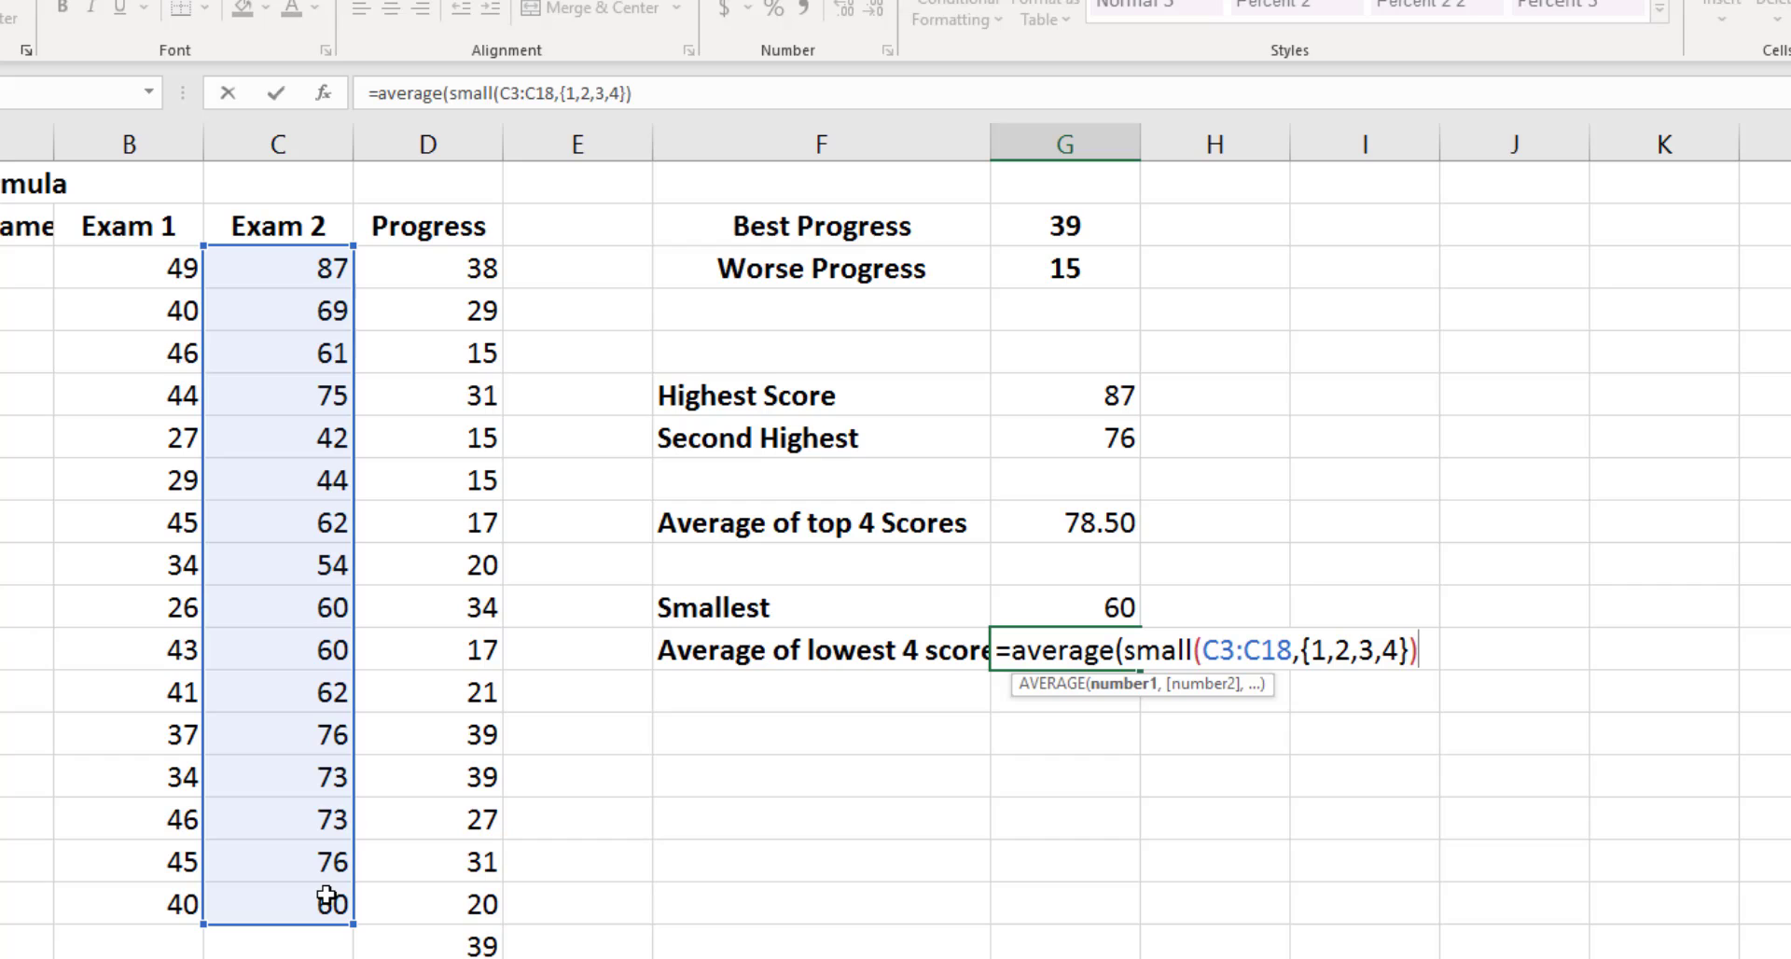
text())
key(Return)
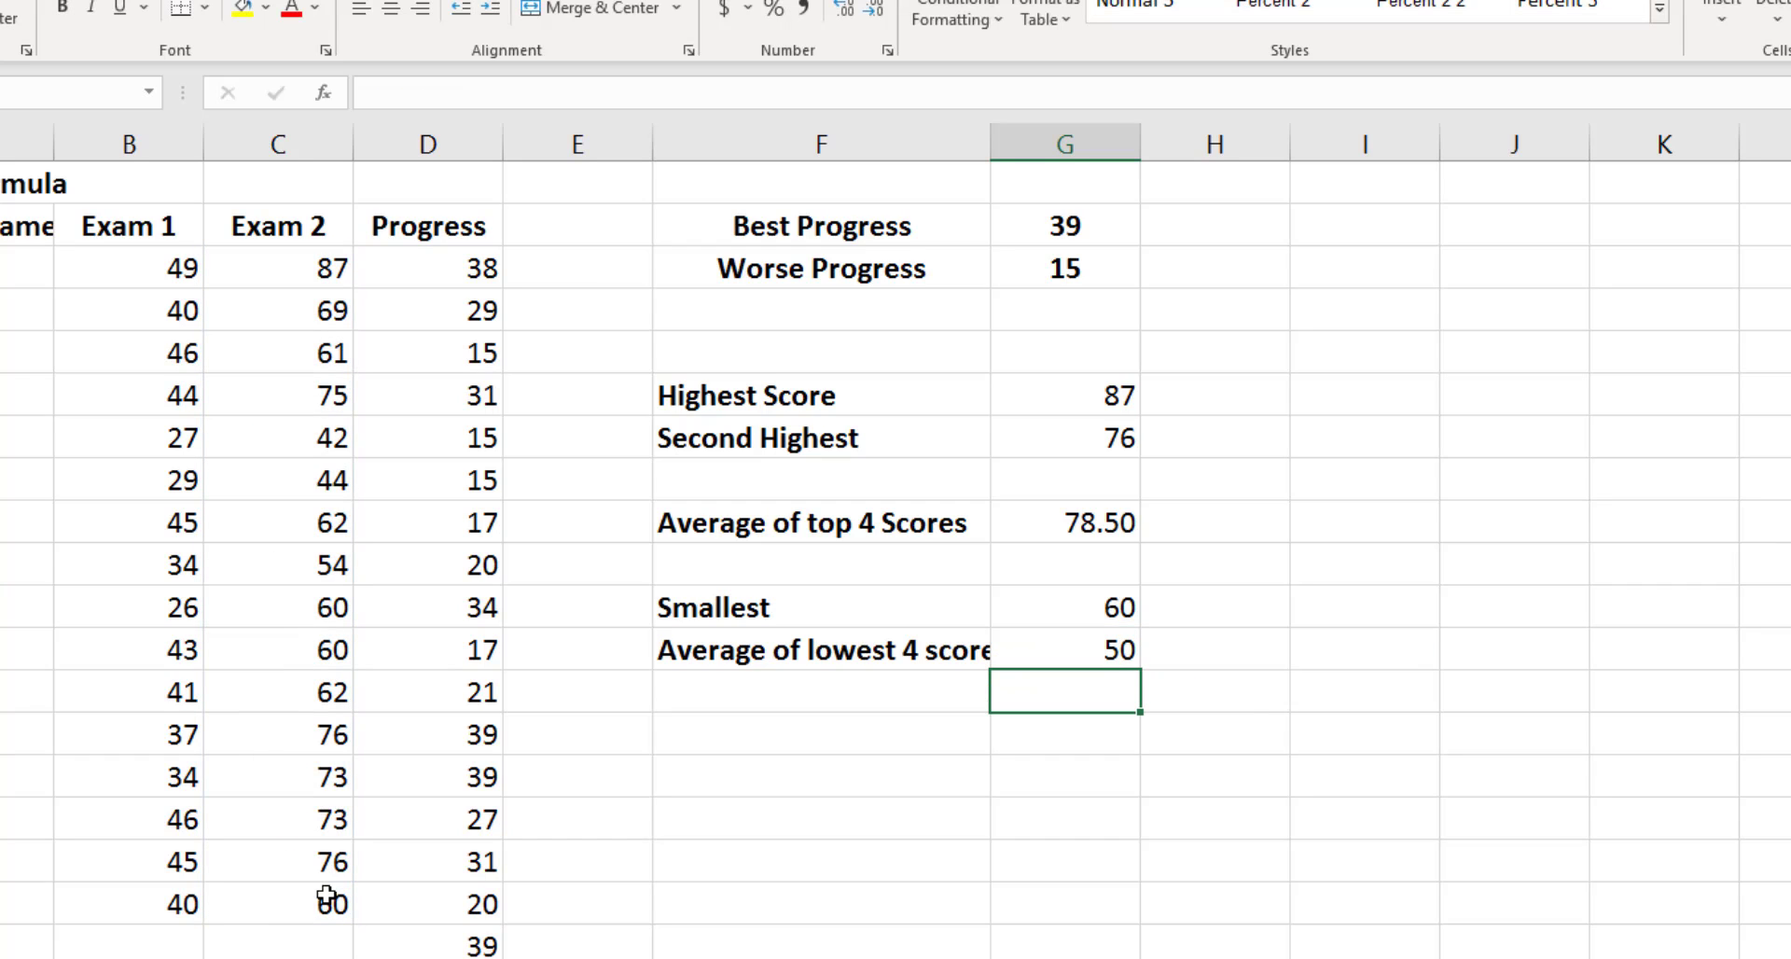
Show the average of the lowest four scores in G12 with two decimal places.
click(1041, 650)
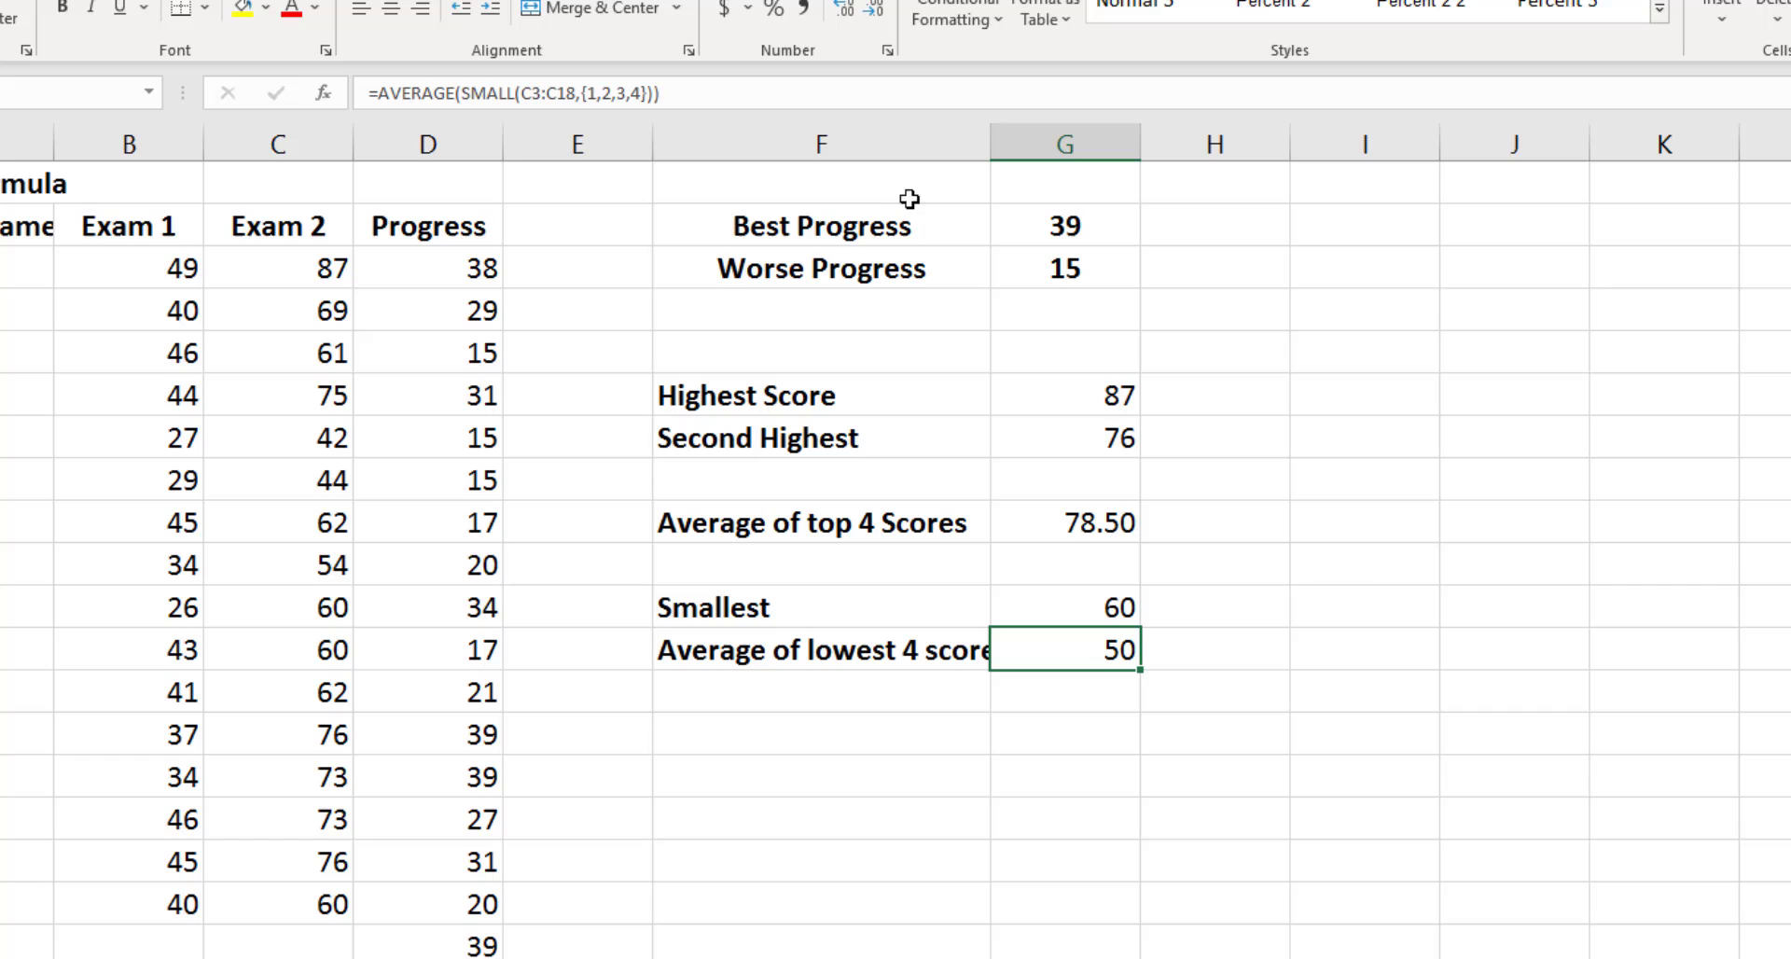
click(843, 11)
click(844, 11)
Select the four lowest Exam 2 scores together, C7, C8, C10 and C11, to compare them with the lowest-four average.
click(321, 444)
ctrl+click(334, 470)
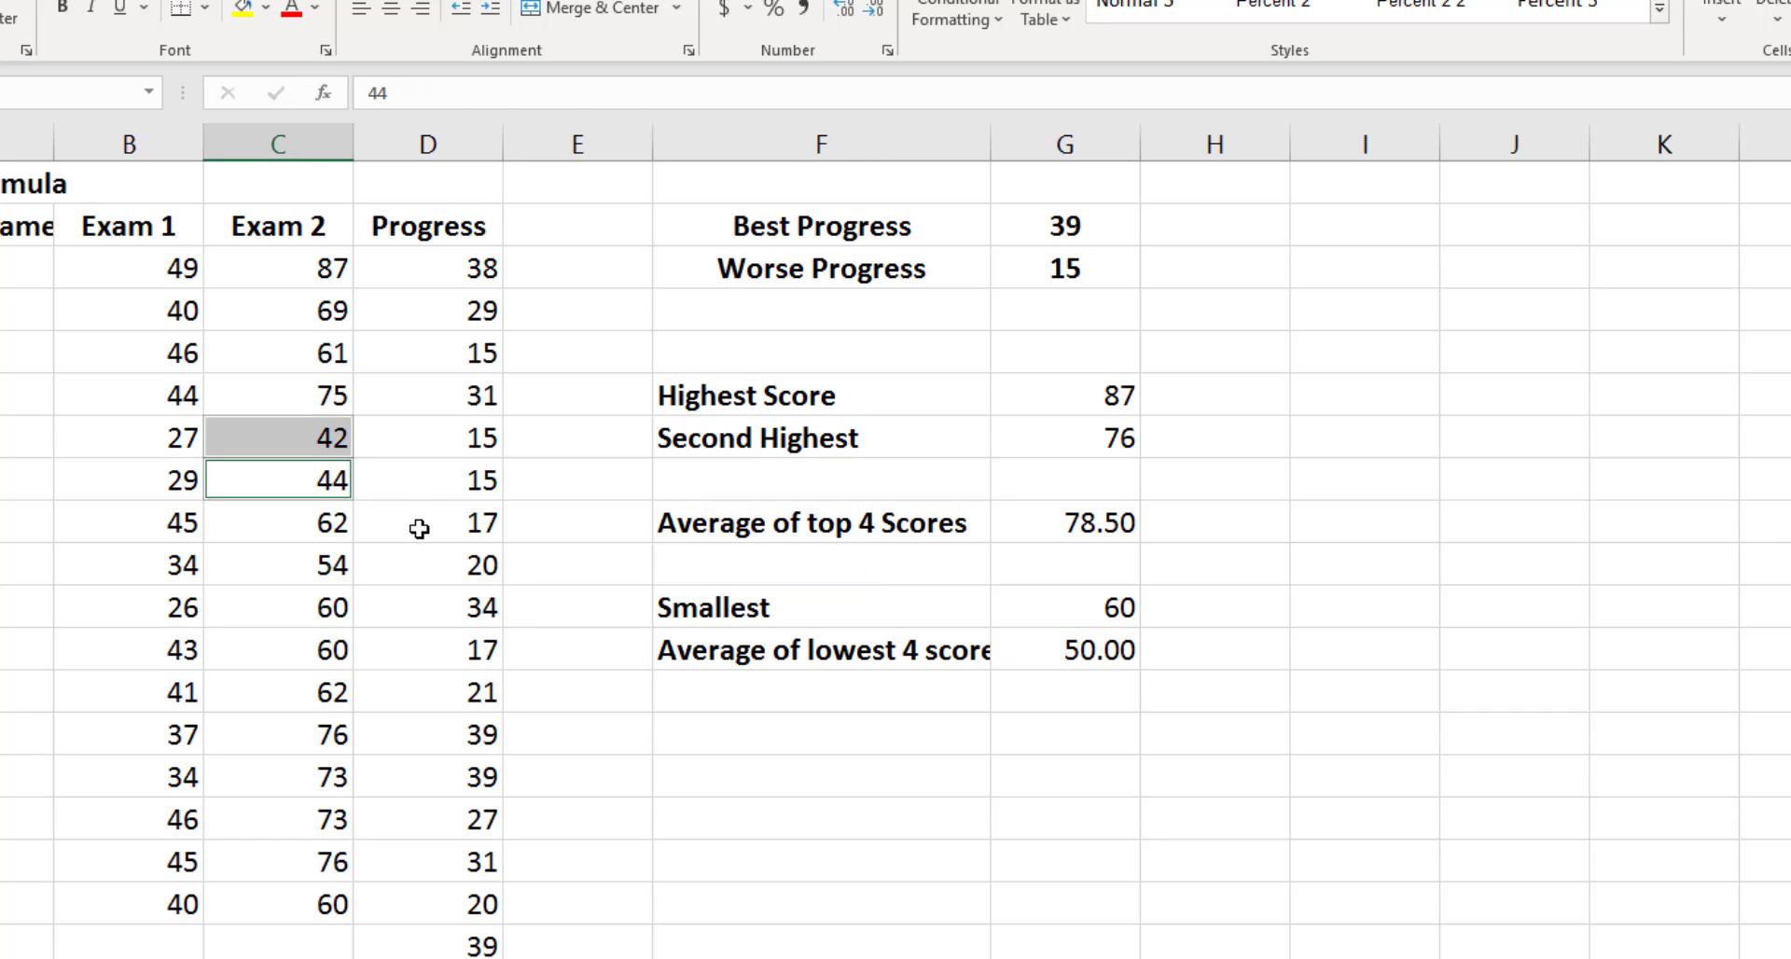
ctrl+click(318, 565)
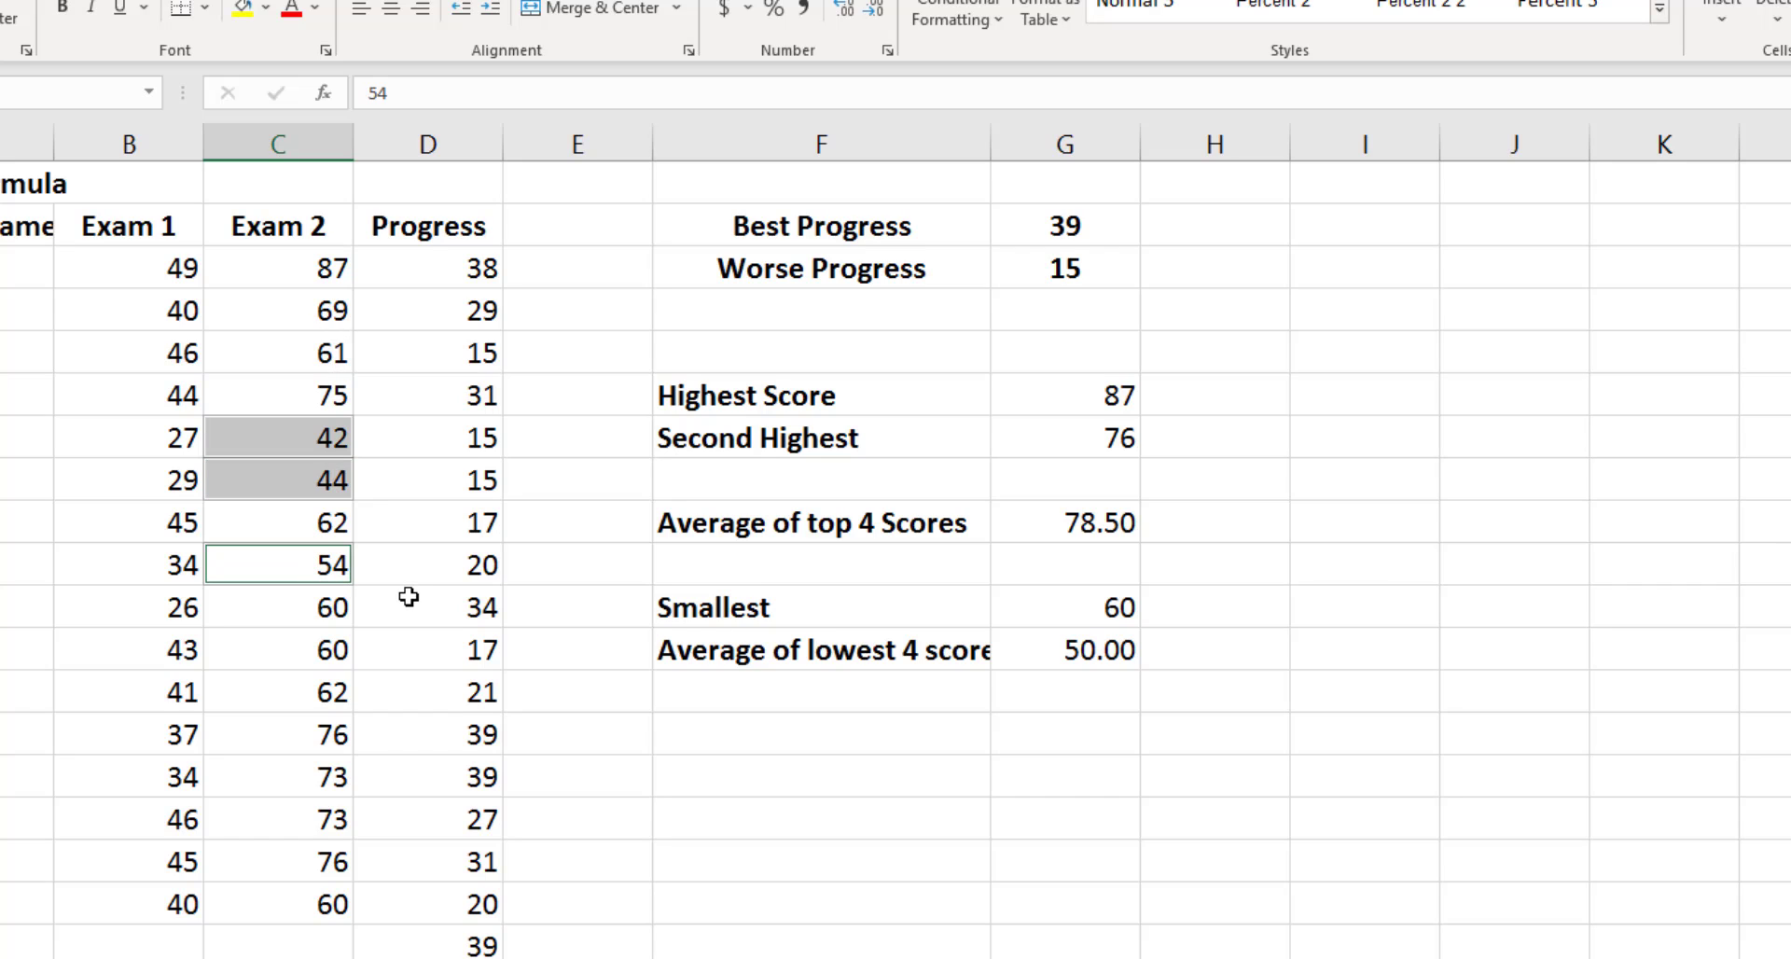
ctrl+click(310, 614)
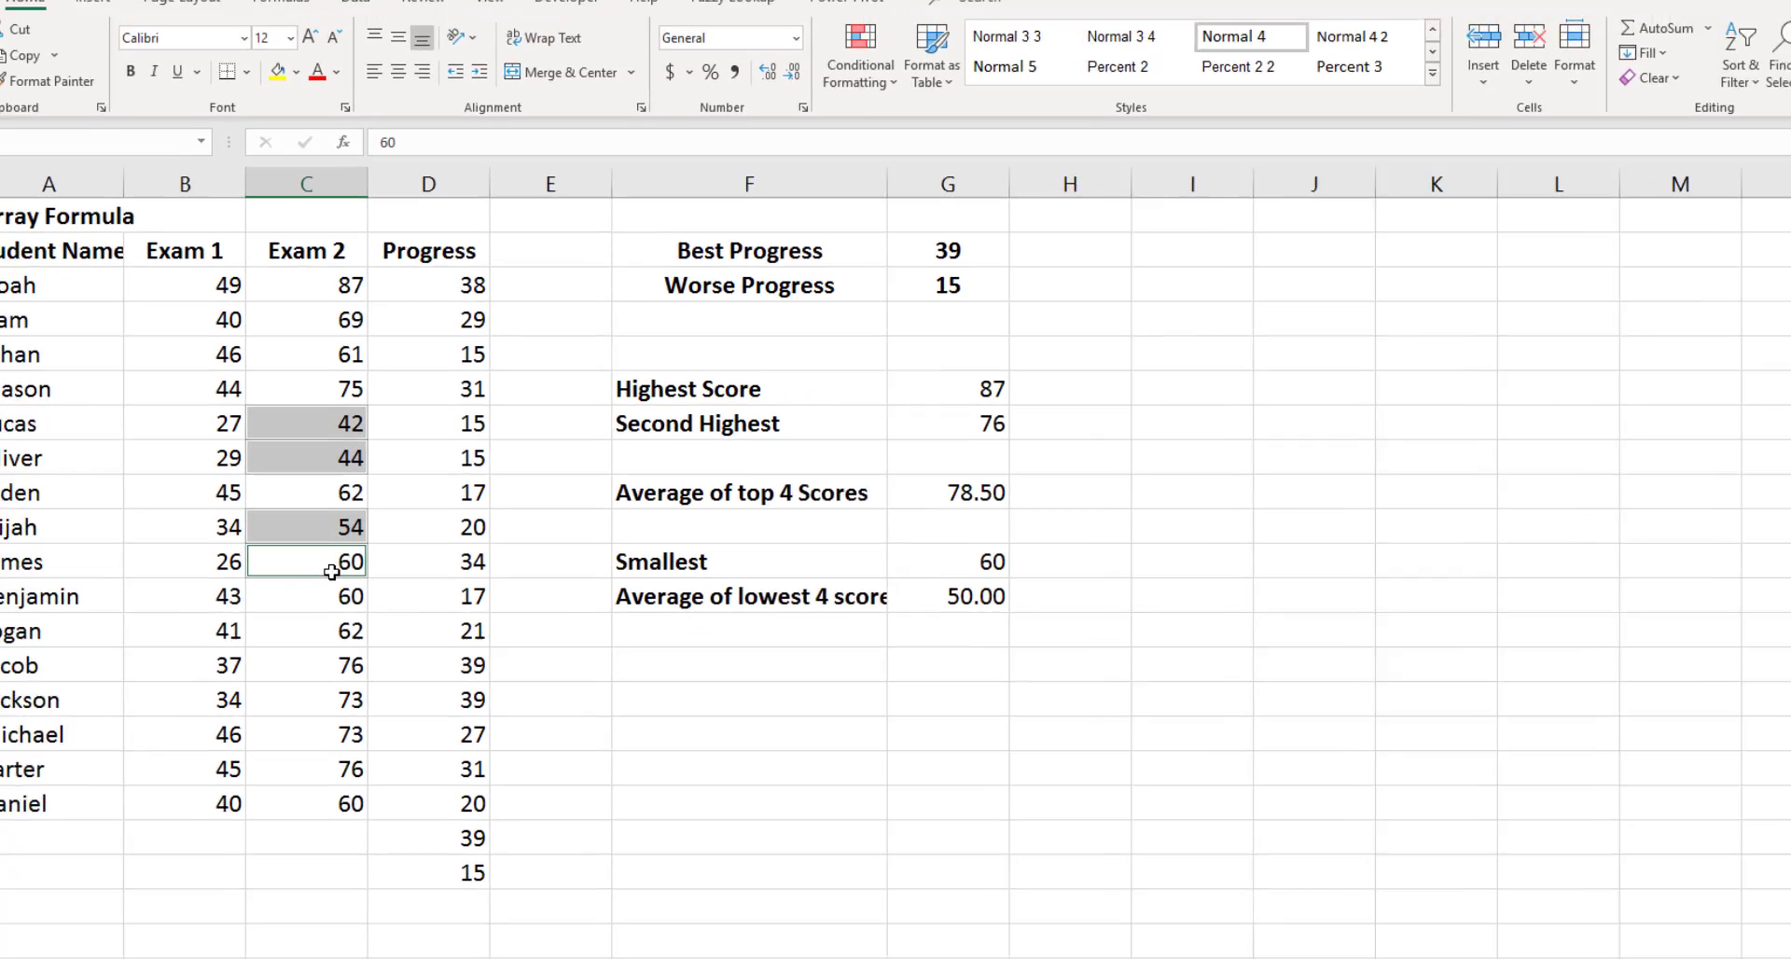